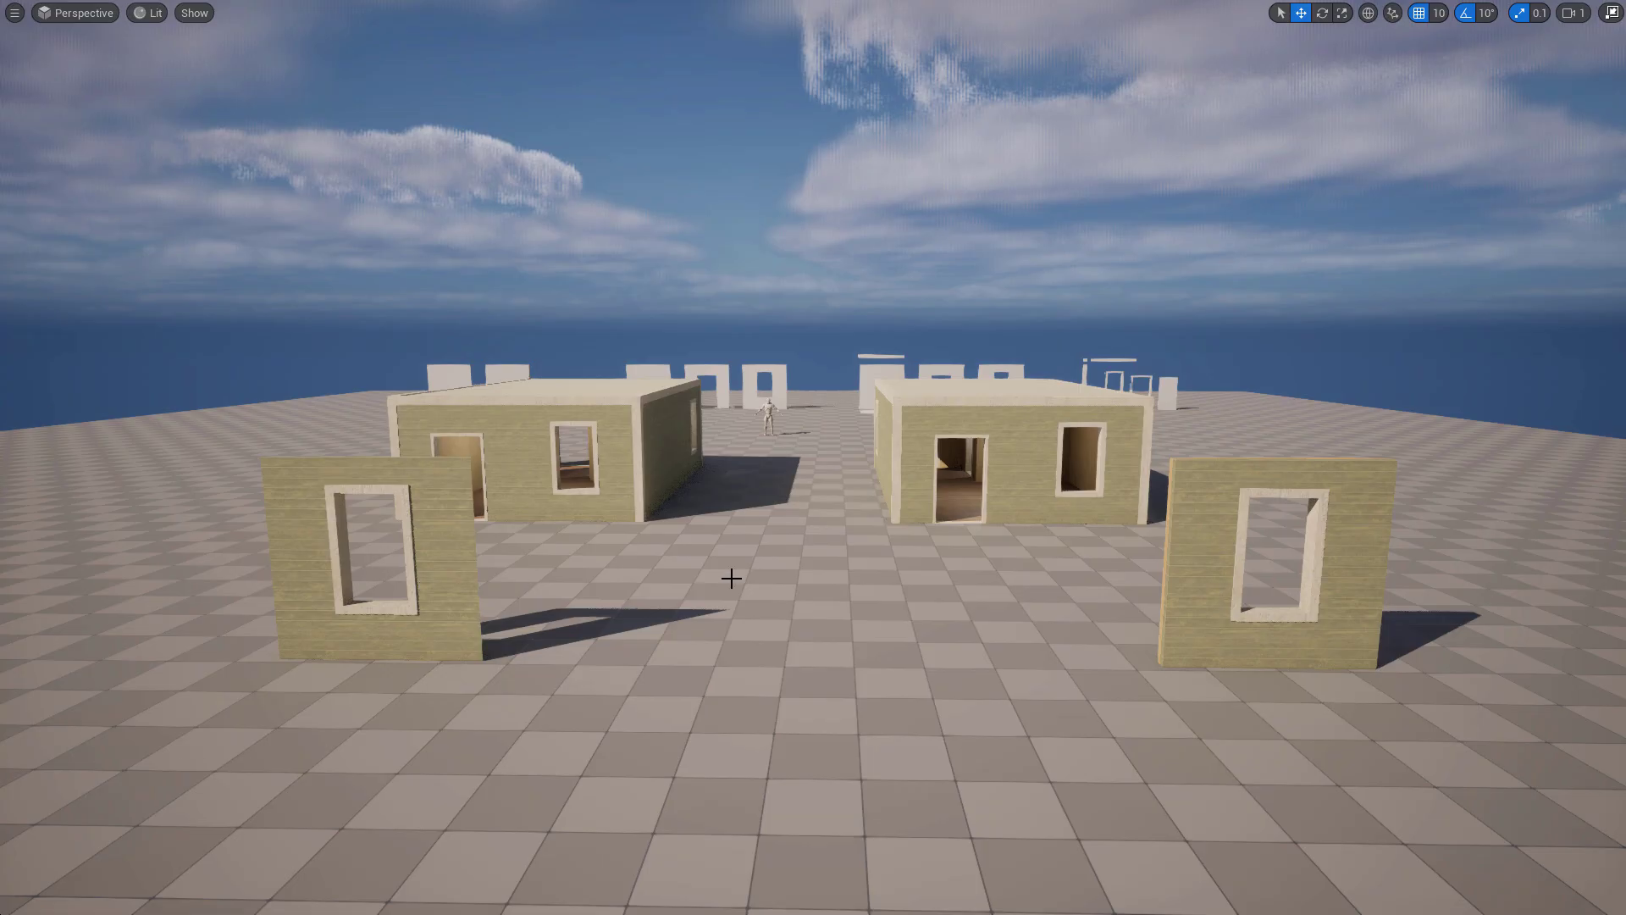
# - Turn off realtime viewport rendering and compare the thin and thick freestanding window walls from the front and edge-on
pyautogui.hotkey('ctrl', 'r')
pyautogui.moveTo(813, 457); pyautogui.dragTo(1389, 458, button='right')
pyautogui.moveTo(948, 462); pyautogui.dragTo(966, 461, button='right')
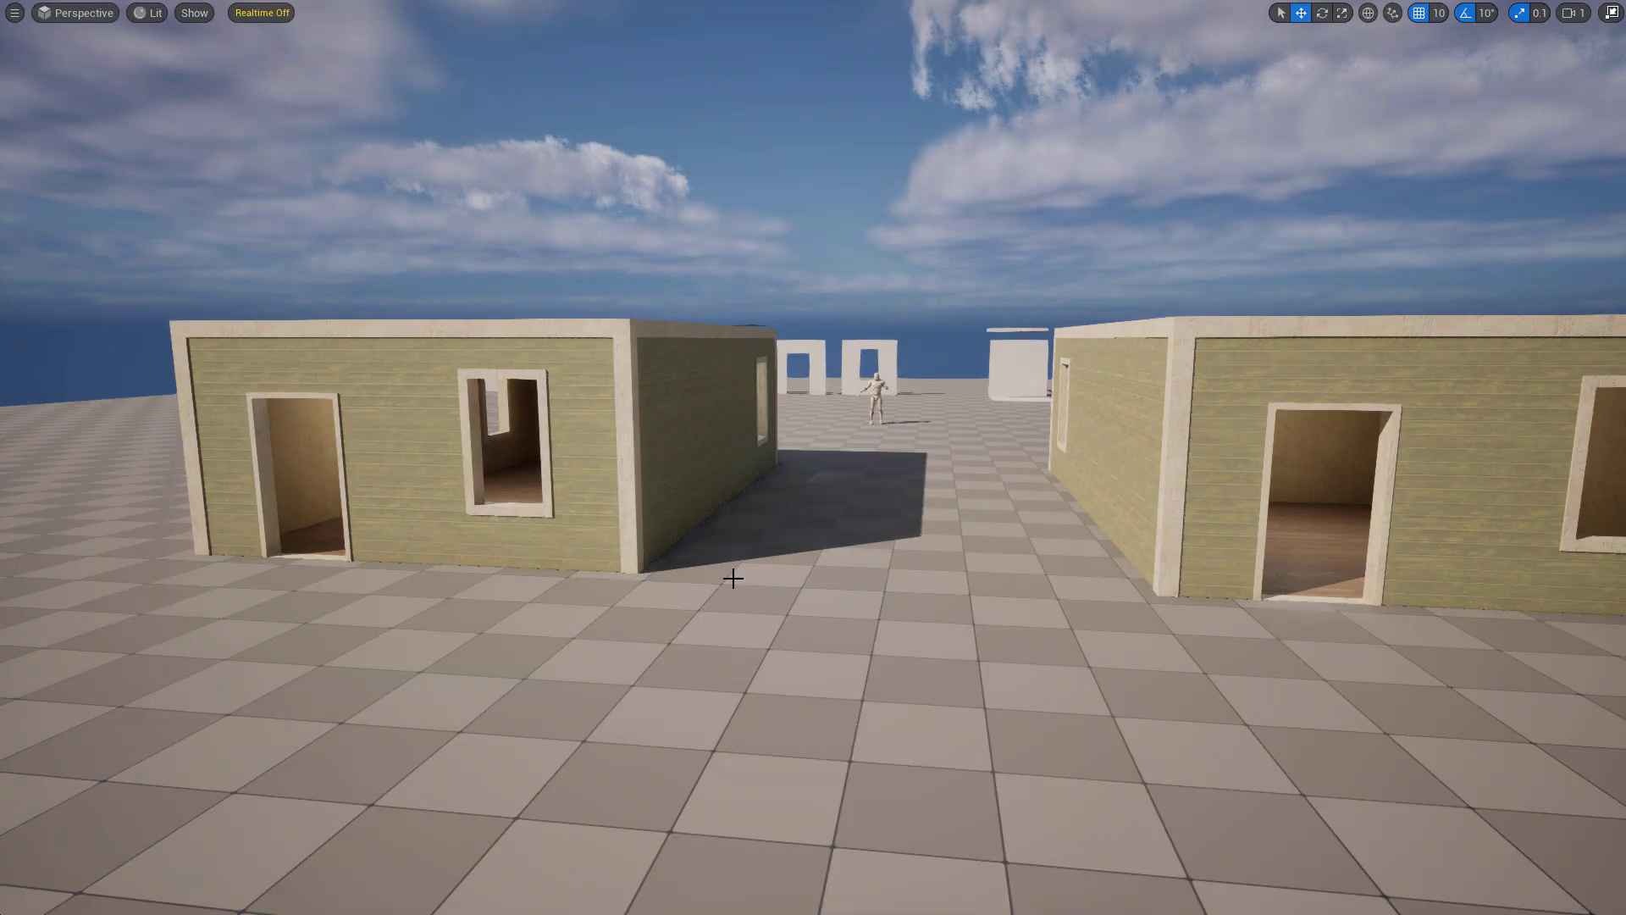
pyautogui.scroll(-5, 734, 570)
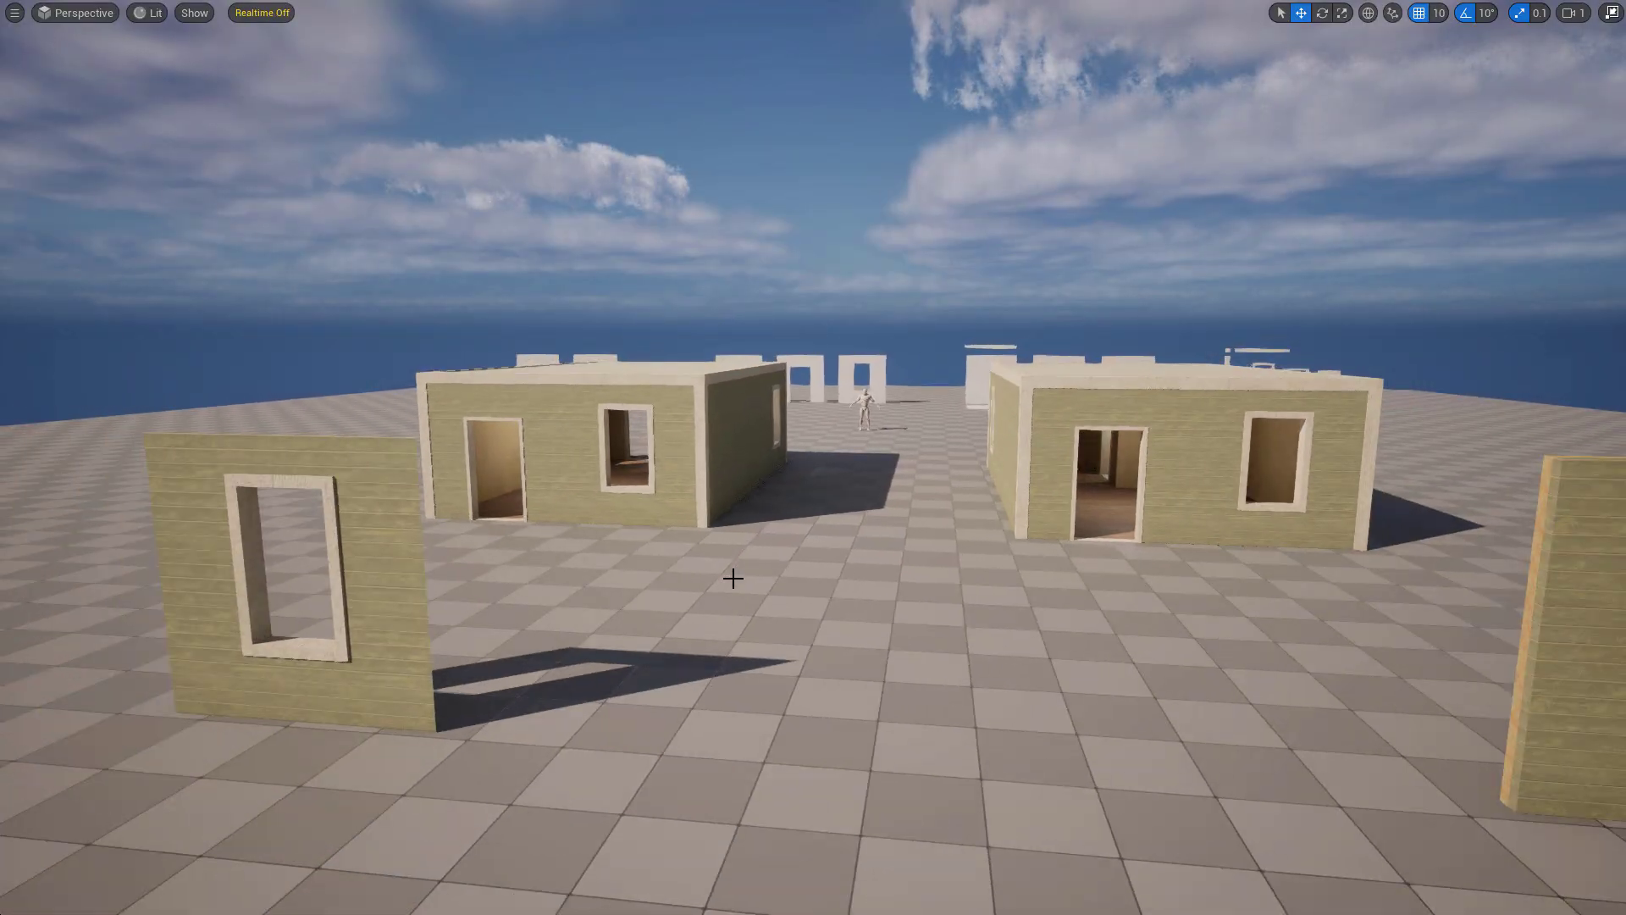
pyautogui.click(546, 577)
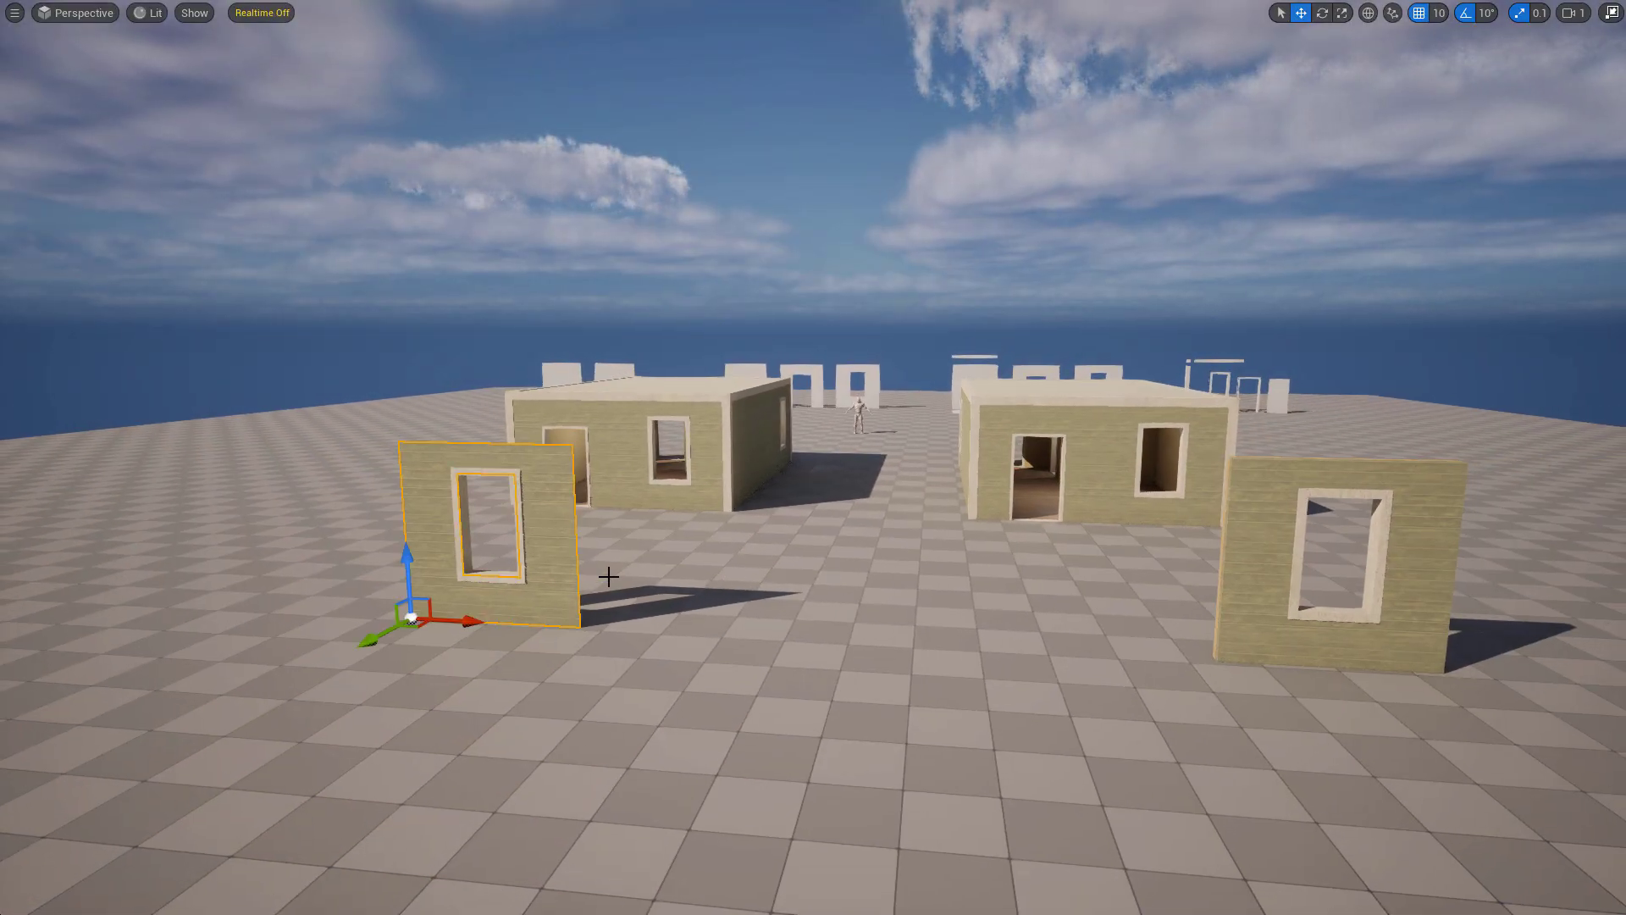
pyautogui.press('f')
pyautogui.moveTo(813, 457); pyautogui.dragTo(576, 457, button='right')
pyautogui.keyDown('alt'); pyautogui.moveTo(923, 458); pyautogui.dragTo(991, 457); pyautogui.keyUp('alt')
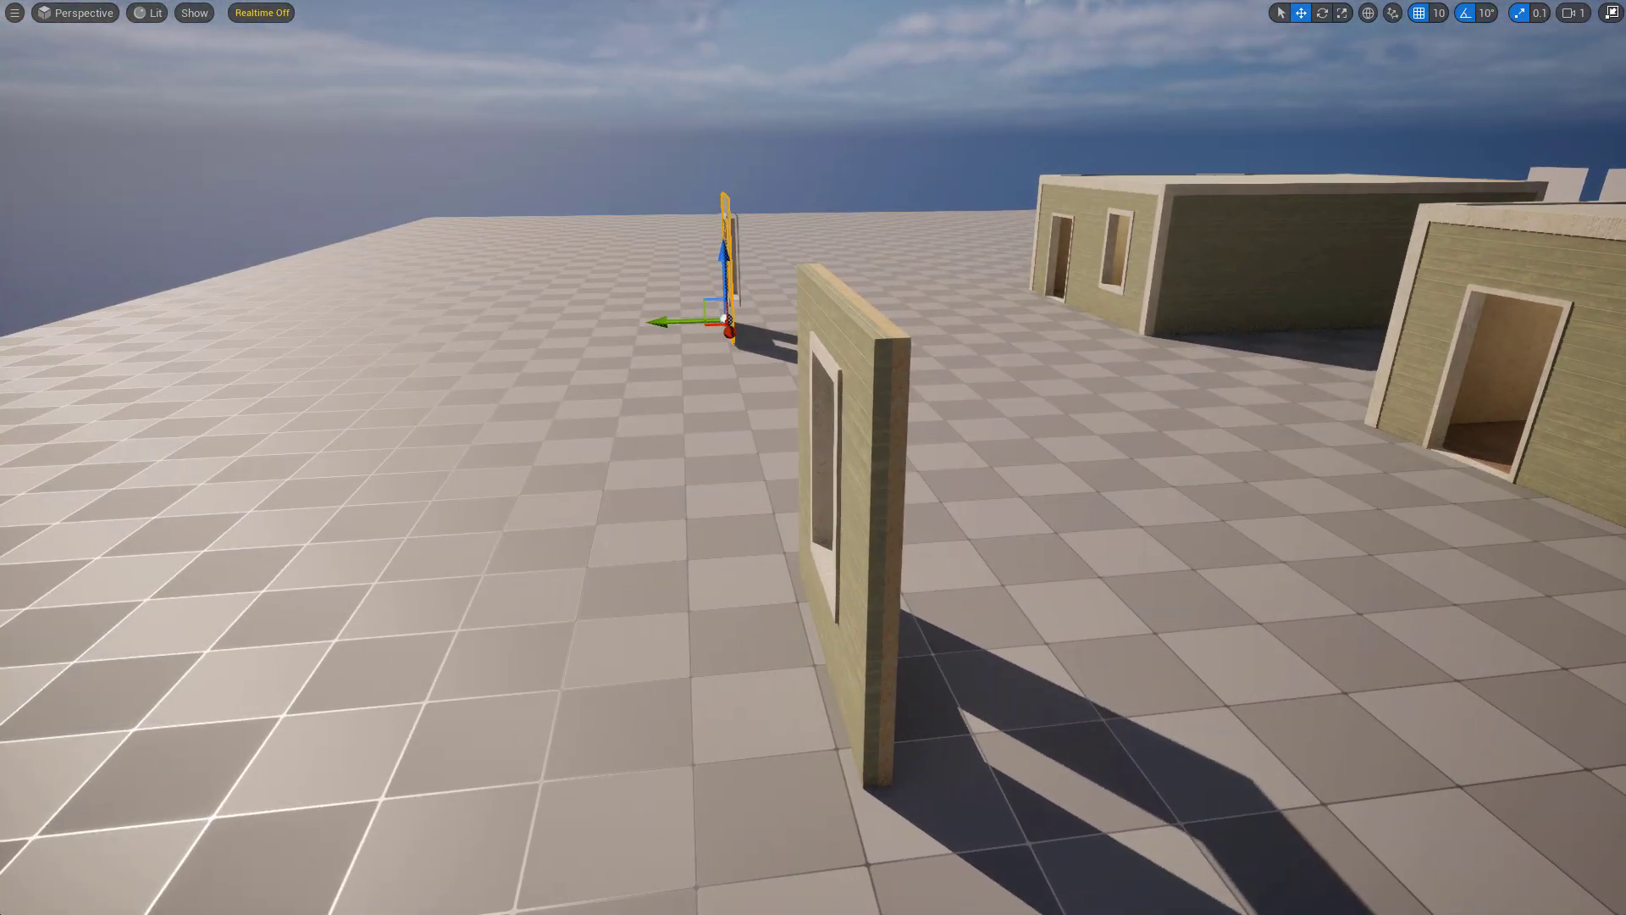
pyautogui.keyDown('alt'); pyautogui.moveTo(813, 458); pyautogui.dragTo(915, 457); pyautogui.keyUp('alt')
pyautogui.moveTo(612, 577); pyautogui.dragTo(781, 593, button='right')
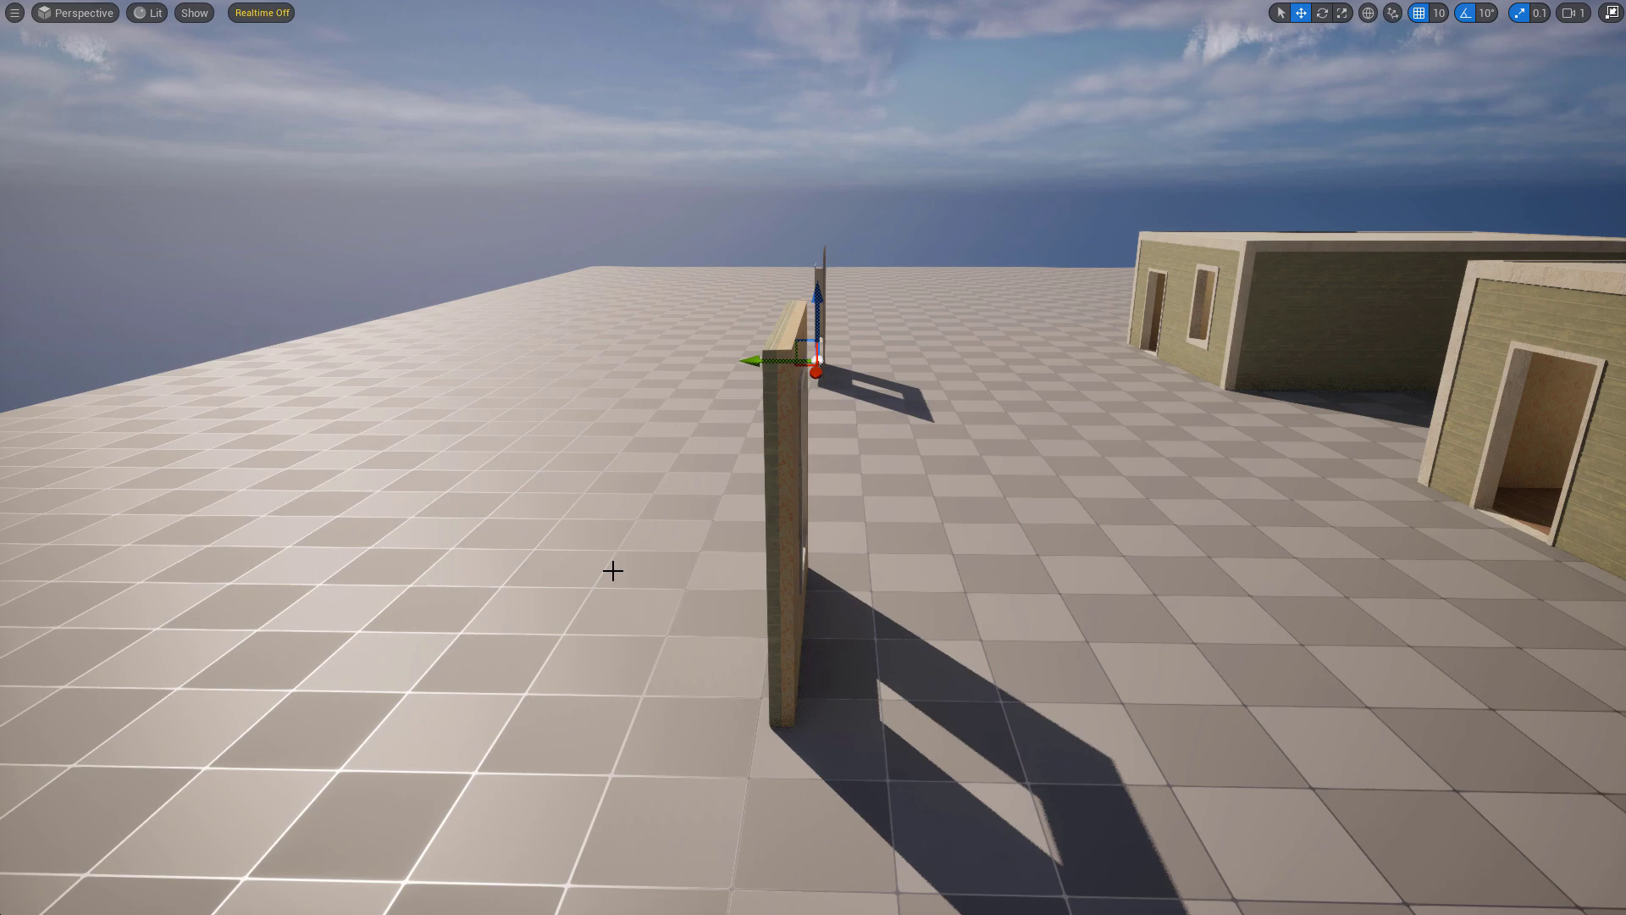
pyautogui.moveTo(781, 592); pyautogui.dragTo(865, 580, button='right')
# - Inspect the inside of the modular house, including its wallpapered walls, doorways and interior partition
pyautogui.press('w')
pyautogui.moveTo(746, 474); pyautogui.dragTo(723, 605, button='right')
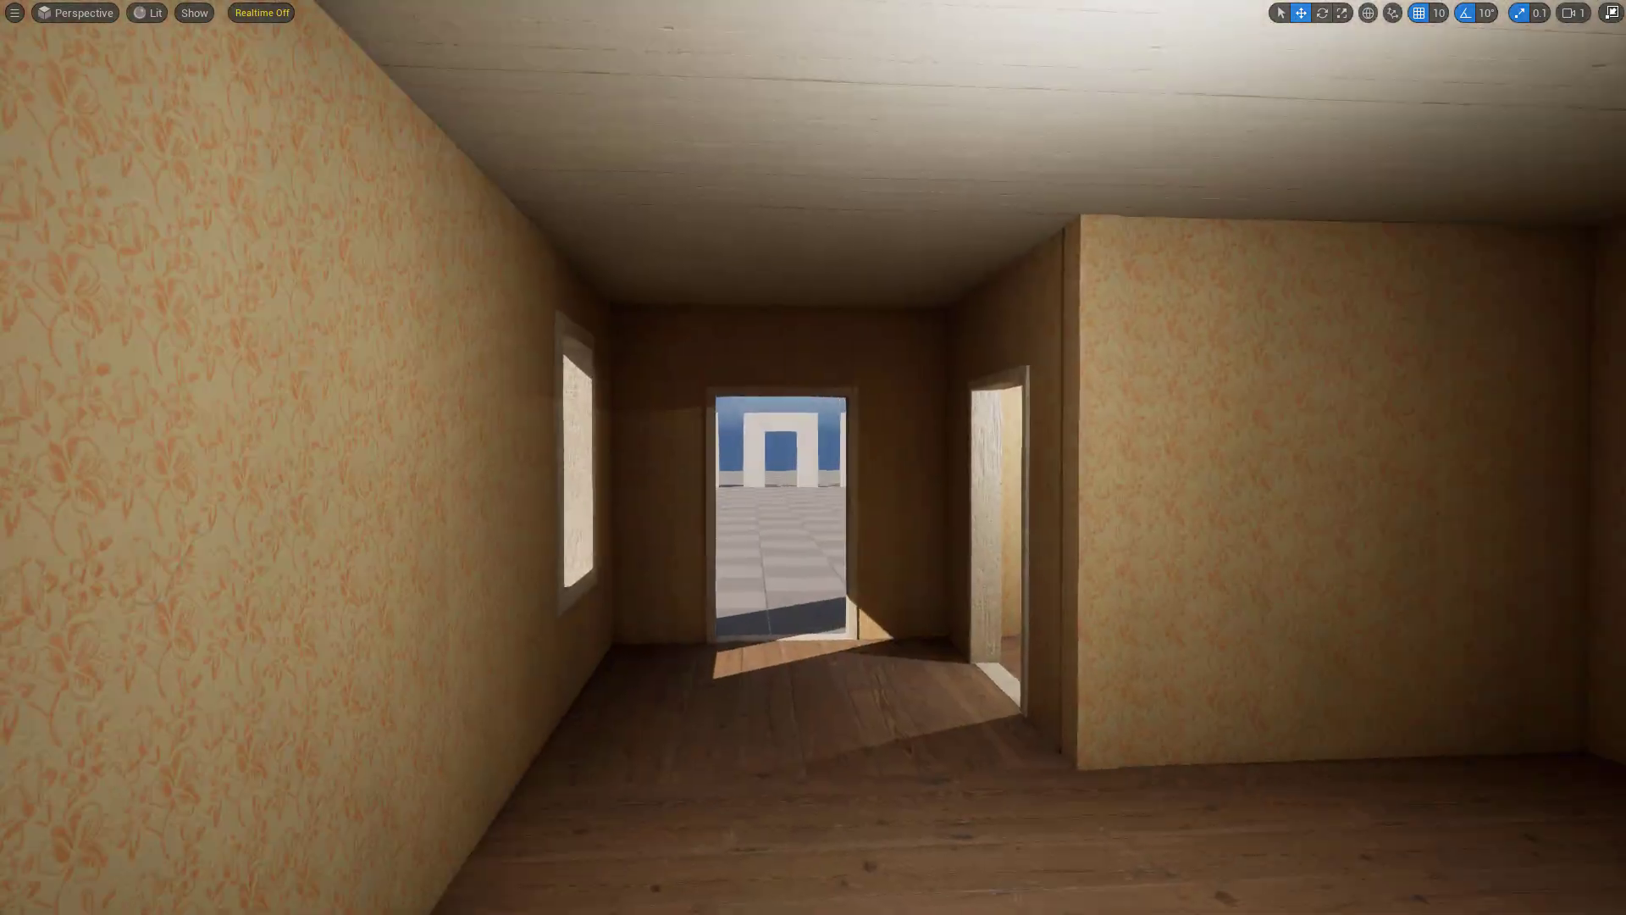
pyautogui.moveTo(972, 555); pyautogui.dragTo(644, 567, button='right')
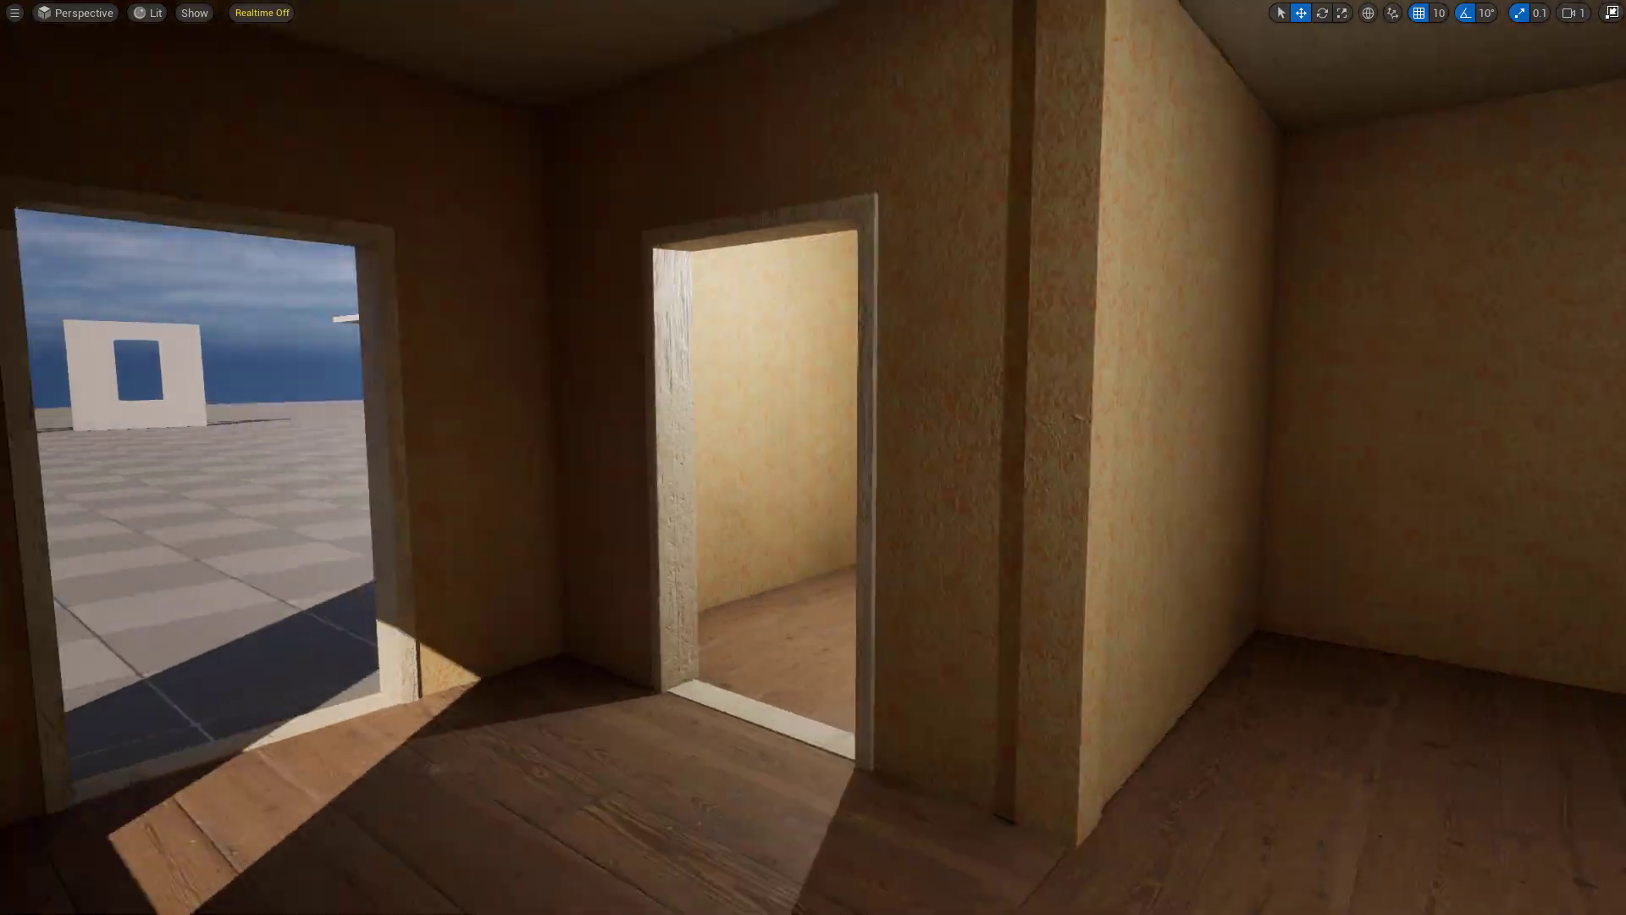
pyautogui.moveTo(1169, 555); pyautogui.dragTo(825, 653, button='right')
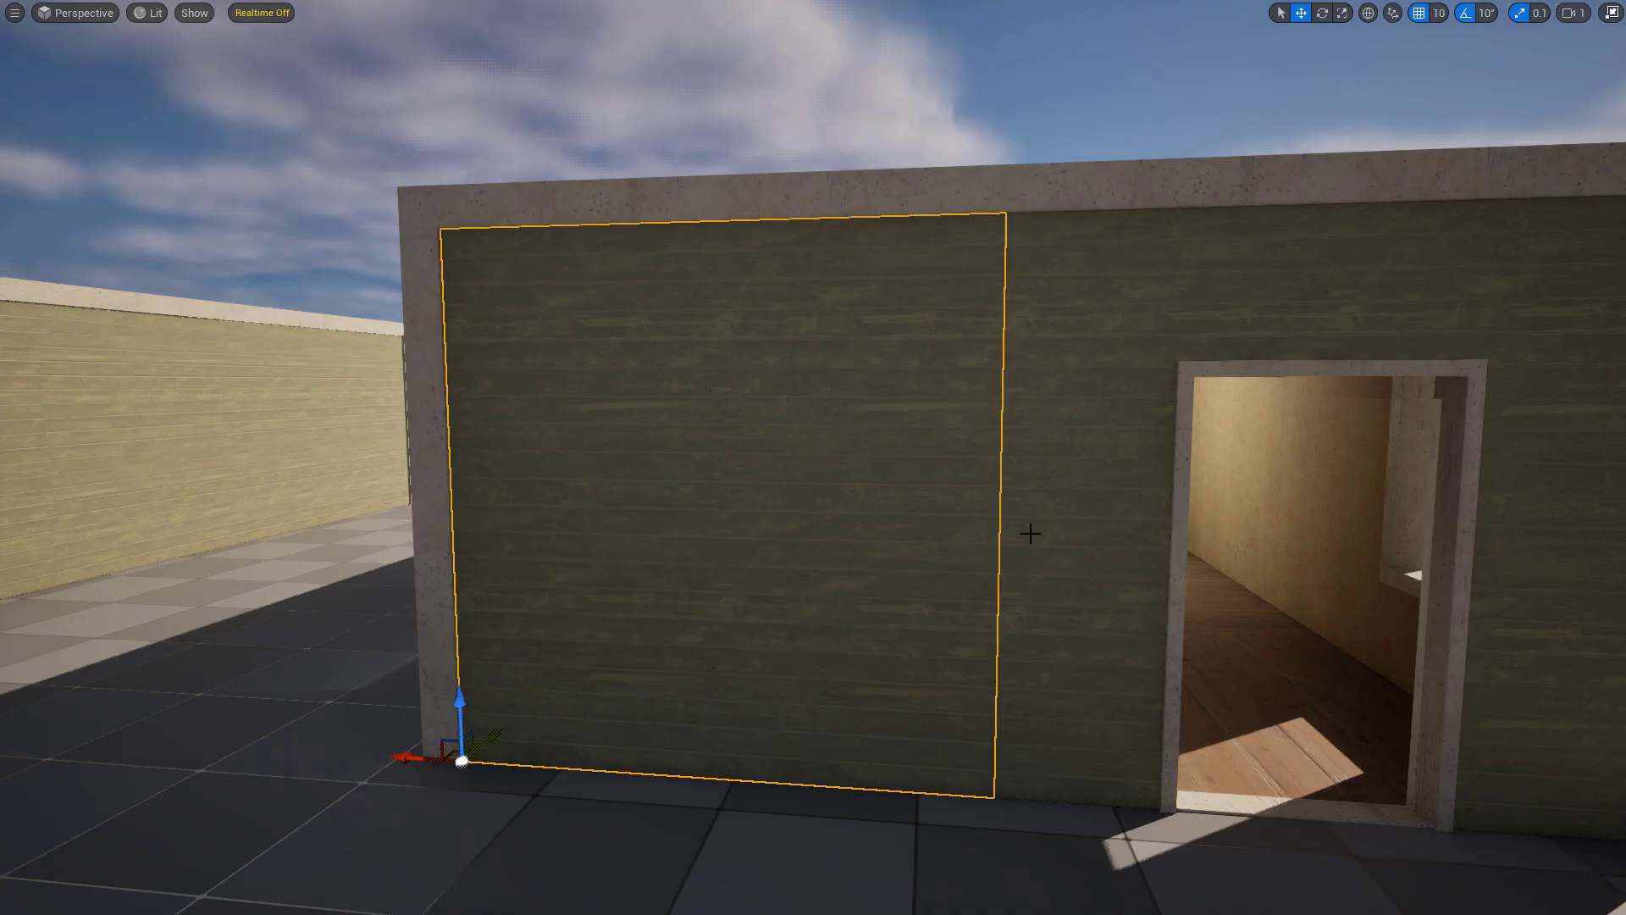
# - Inspect the house's exterior wall panels, corner trim and window from several sides, and look over the interior partition again
pyautogui.moveTo(1037, 528)
pyautogui.mouseDown(button='right')
pyautogui.moveTo(643, 537)
pyautogui.moveTo(1035, 527)
pyautogui.mouseUp(button='right')
pyautogui.press('w')
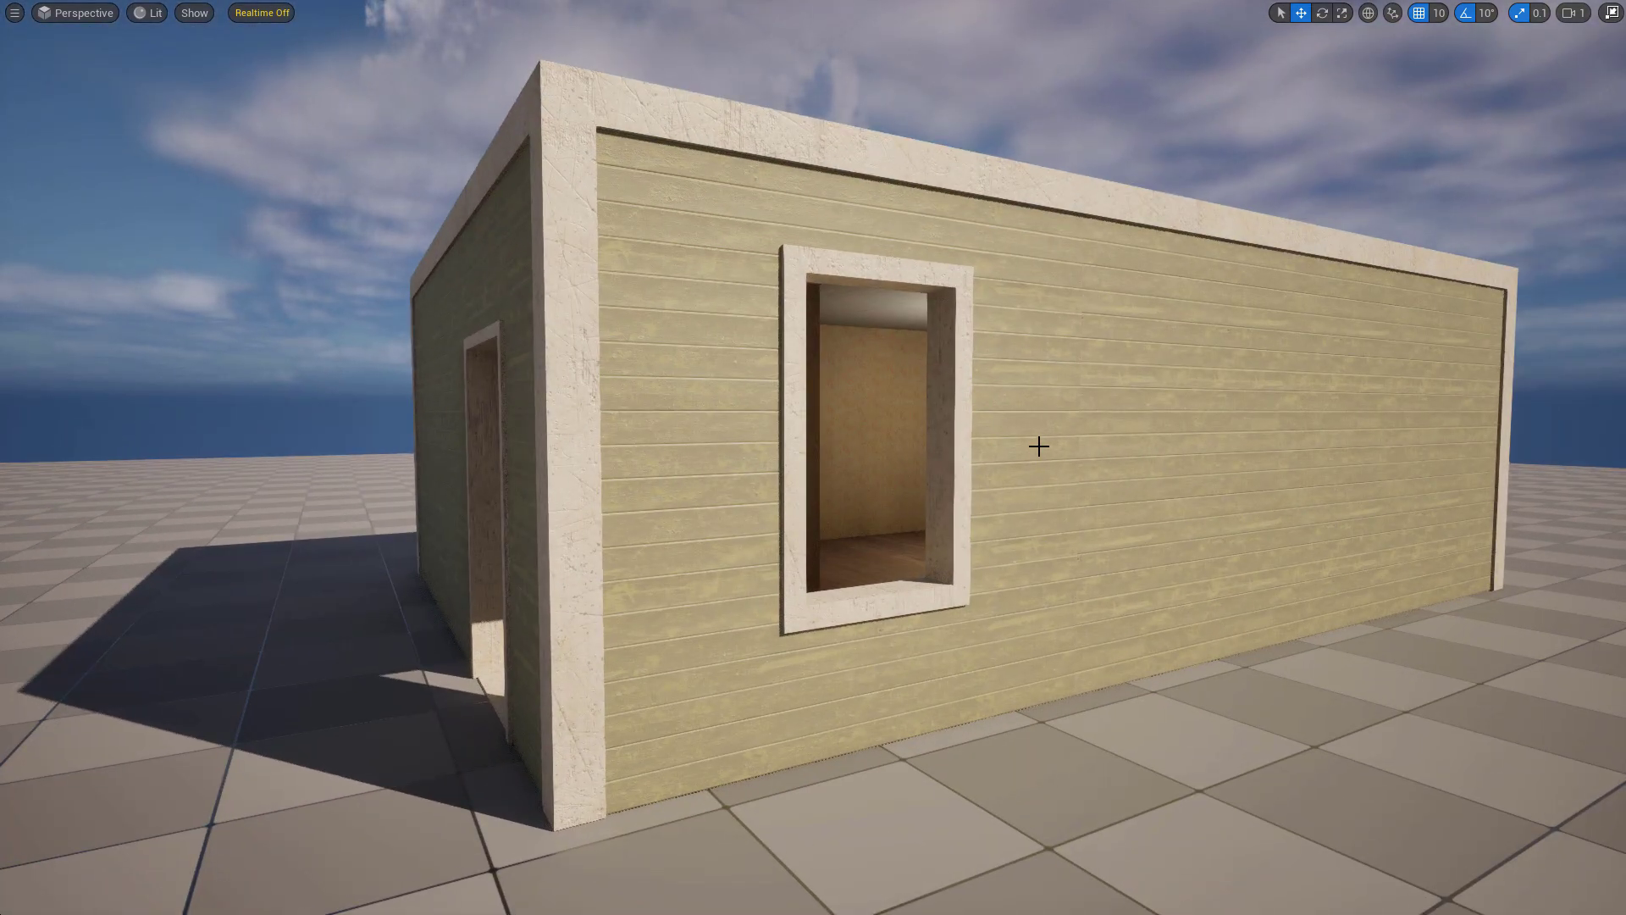
pyautogui.press('w')
pyautogui.moveTo(813, 457); pyautogui.dragTo(965, 433, button='right')
pyautogui.moveTo(1123, 458); pyautogui.dragTo(1216, 436, button='right')
pyautogui.moveTo(1110, 465); pyautogui.dragTo(1592, 462, button='right')
pyautogui.press('w')
pyautogui.press('a')
pyautogui.press('w')
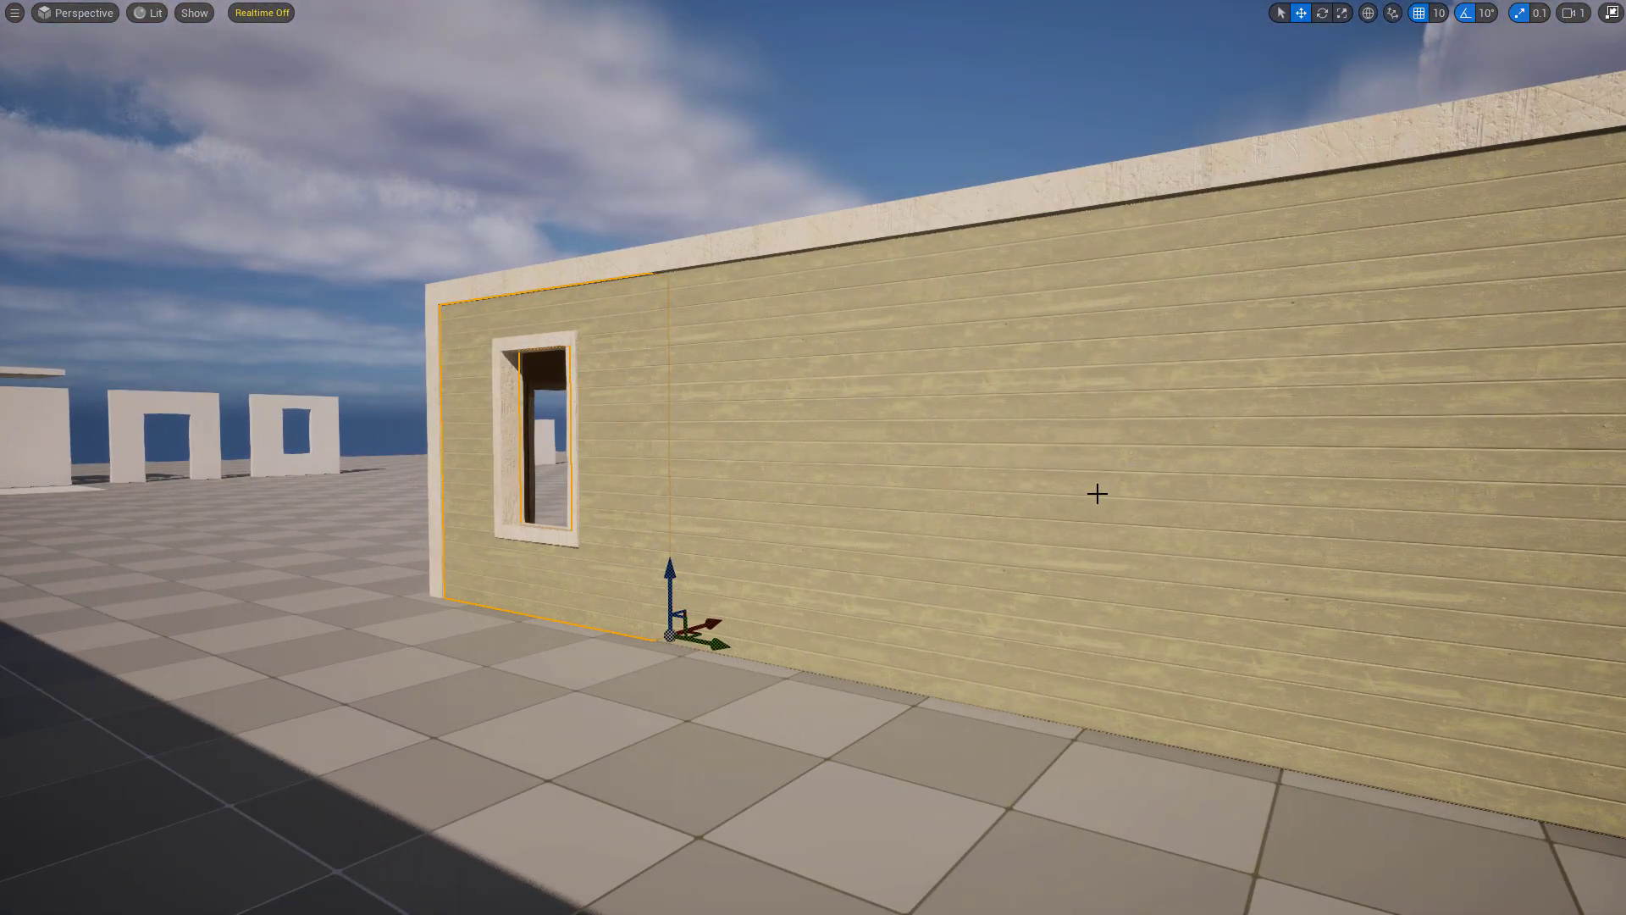
pyautogui.moveTo(1098, 493); pyautogui.dragTo(1101, 488, button='right')
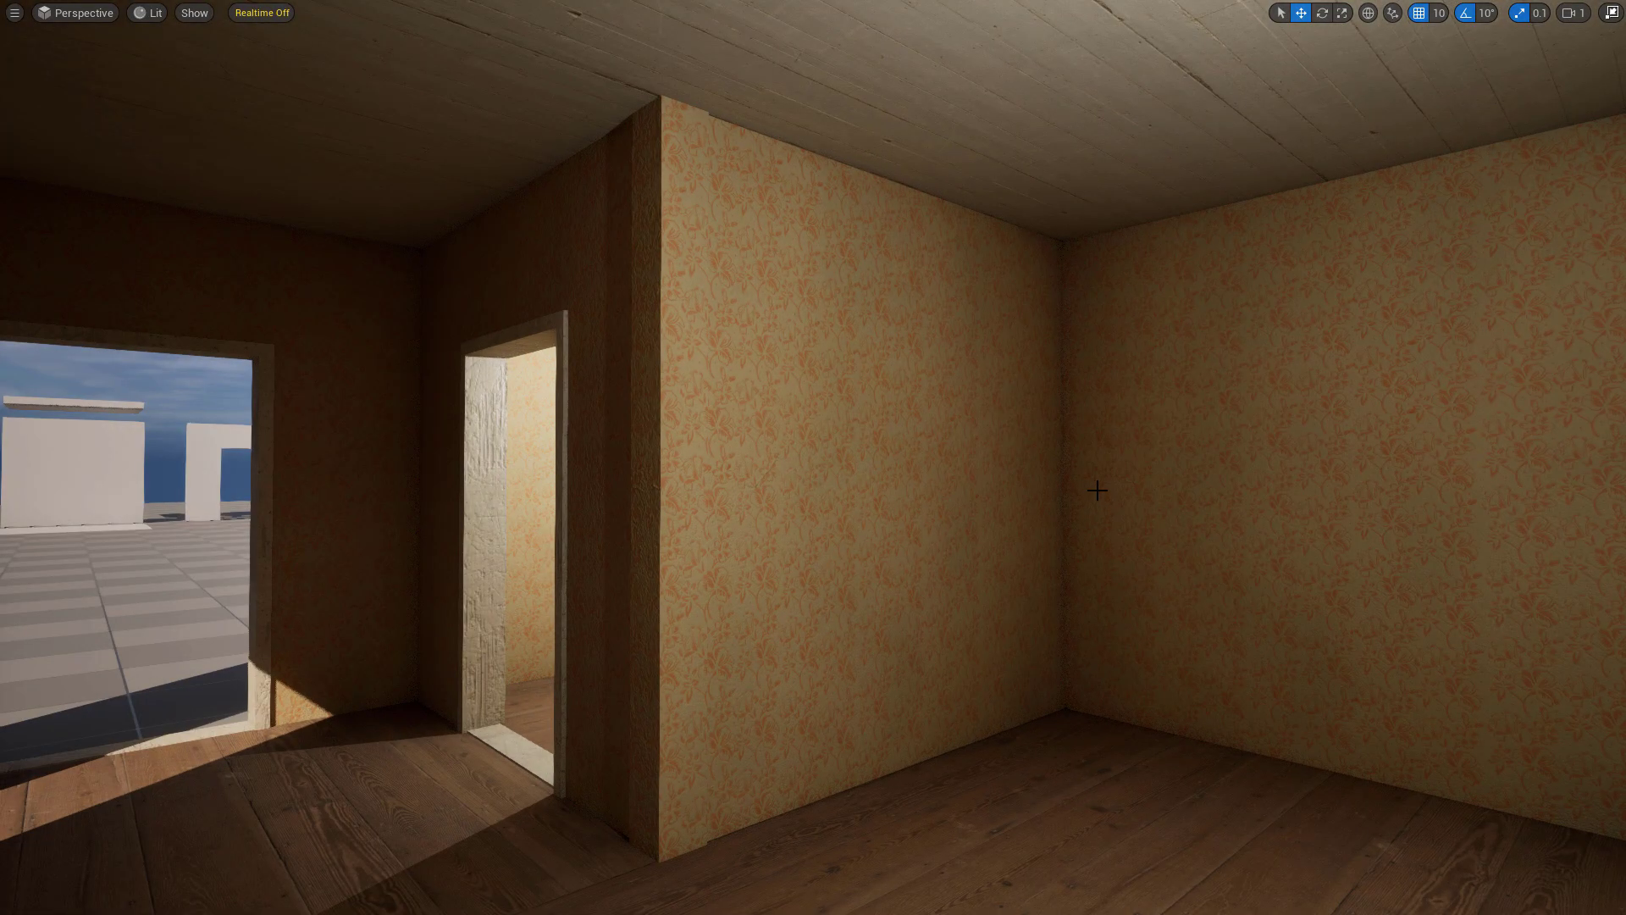
pyautogui.moveTo(980, 443)
pyautogui.mouseDown(button='right')
pyautogui.moveTo(875, 447)
pyautogui.moveTo(1059, 451)
pyautogui.moveTo(974, 443)
pyautogui.mouseUp(button='right')
pyautogui.click(970, 439)
pyautogui.press('Escape')
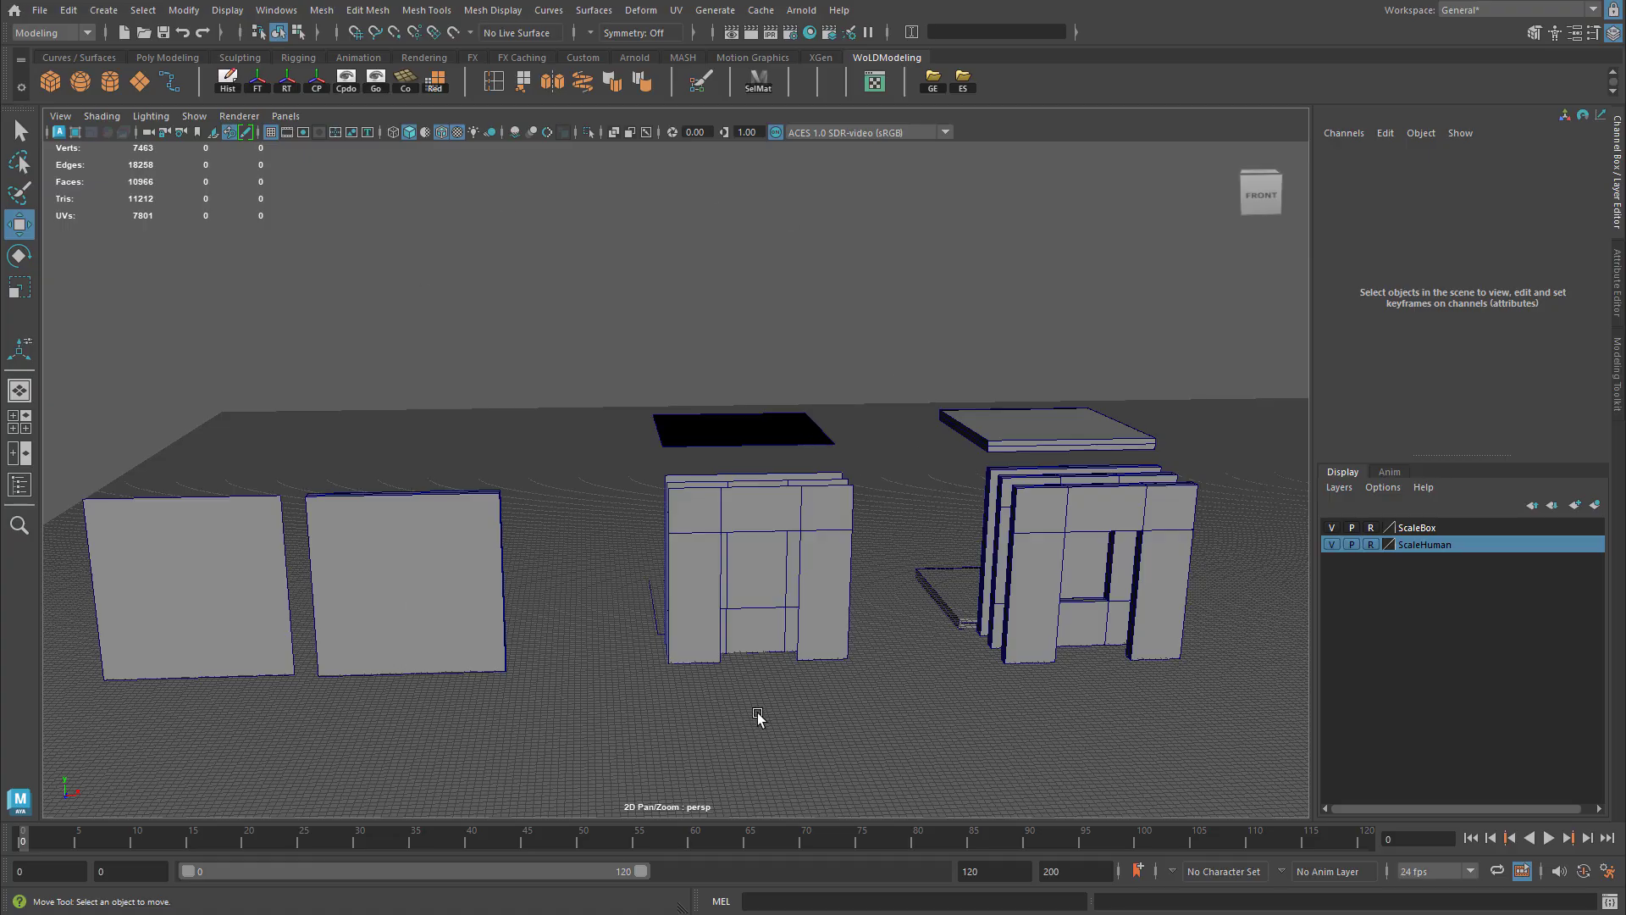
# - Switch to Maya and look over the two freestanding wall modules, the single plane and the solid
pyautogui.click(192, 561)
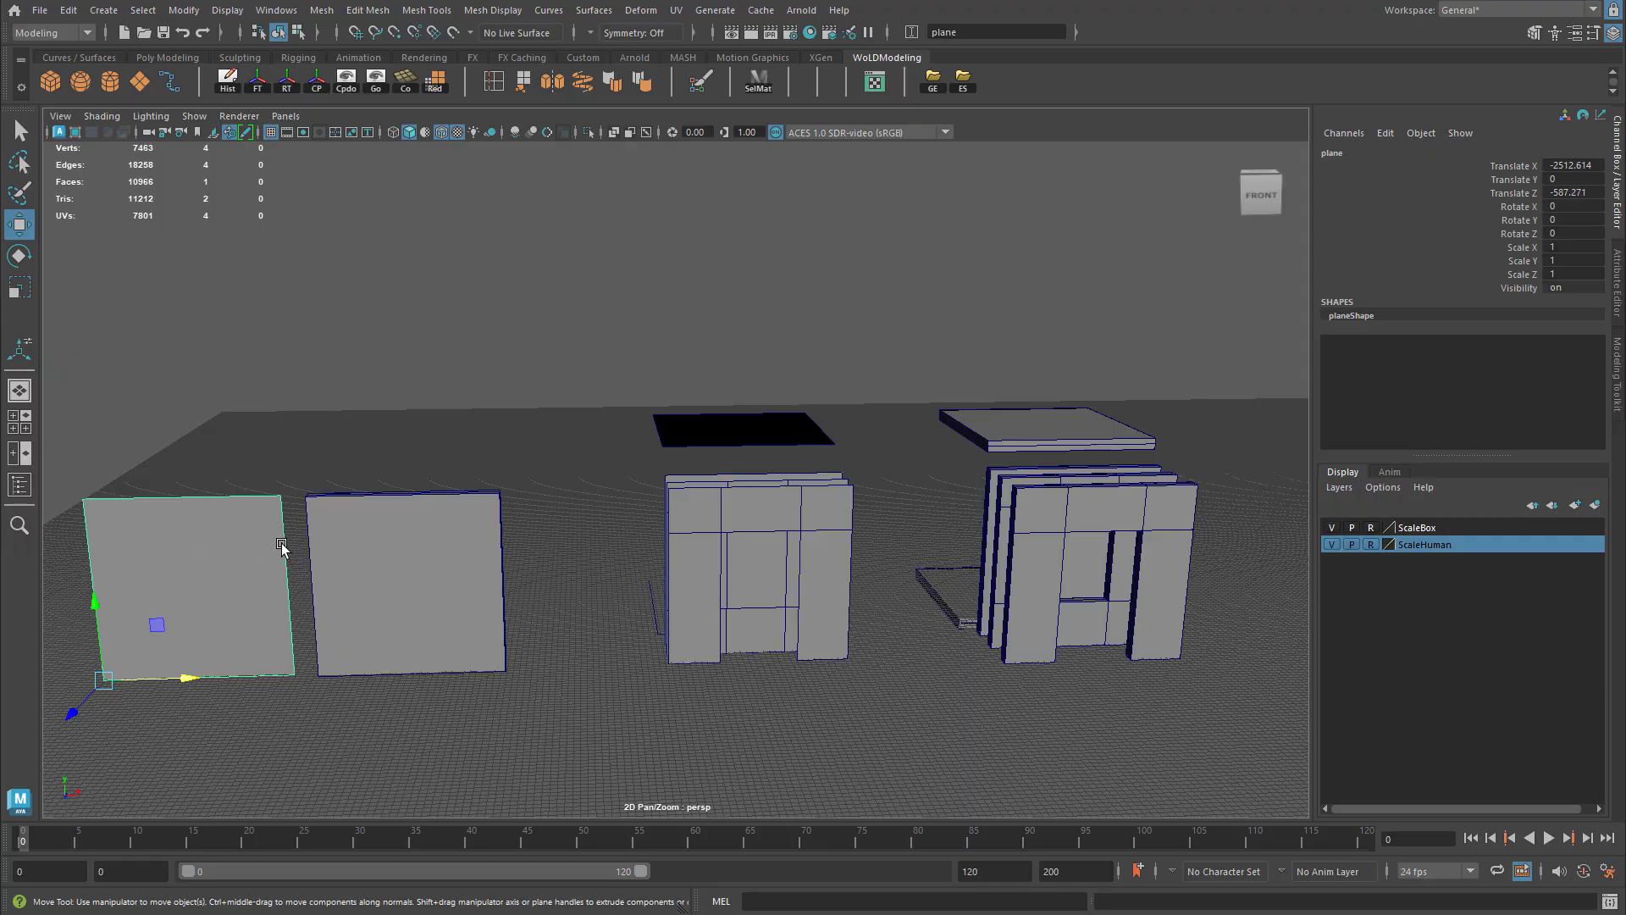
pyautogui.keyDown('alt'); pyautogui.moveTo(280, 542); pyautogui.dragTo(352, 545); pyautogui.keyUp('alt')
pyautogui.click(403, 572)
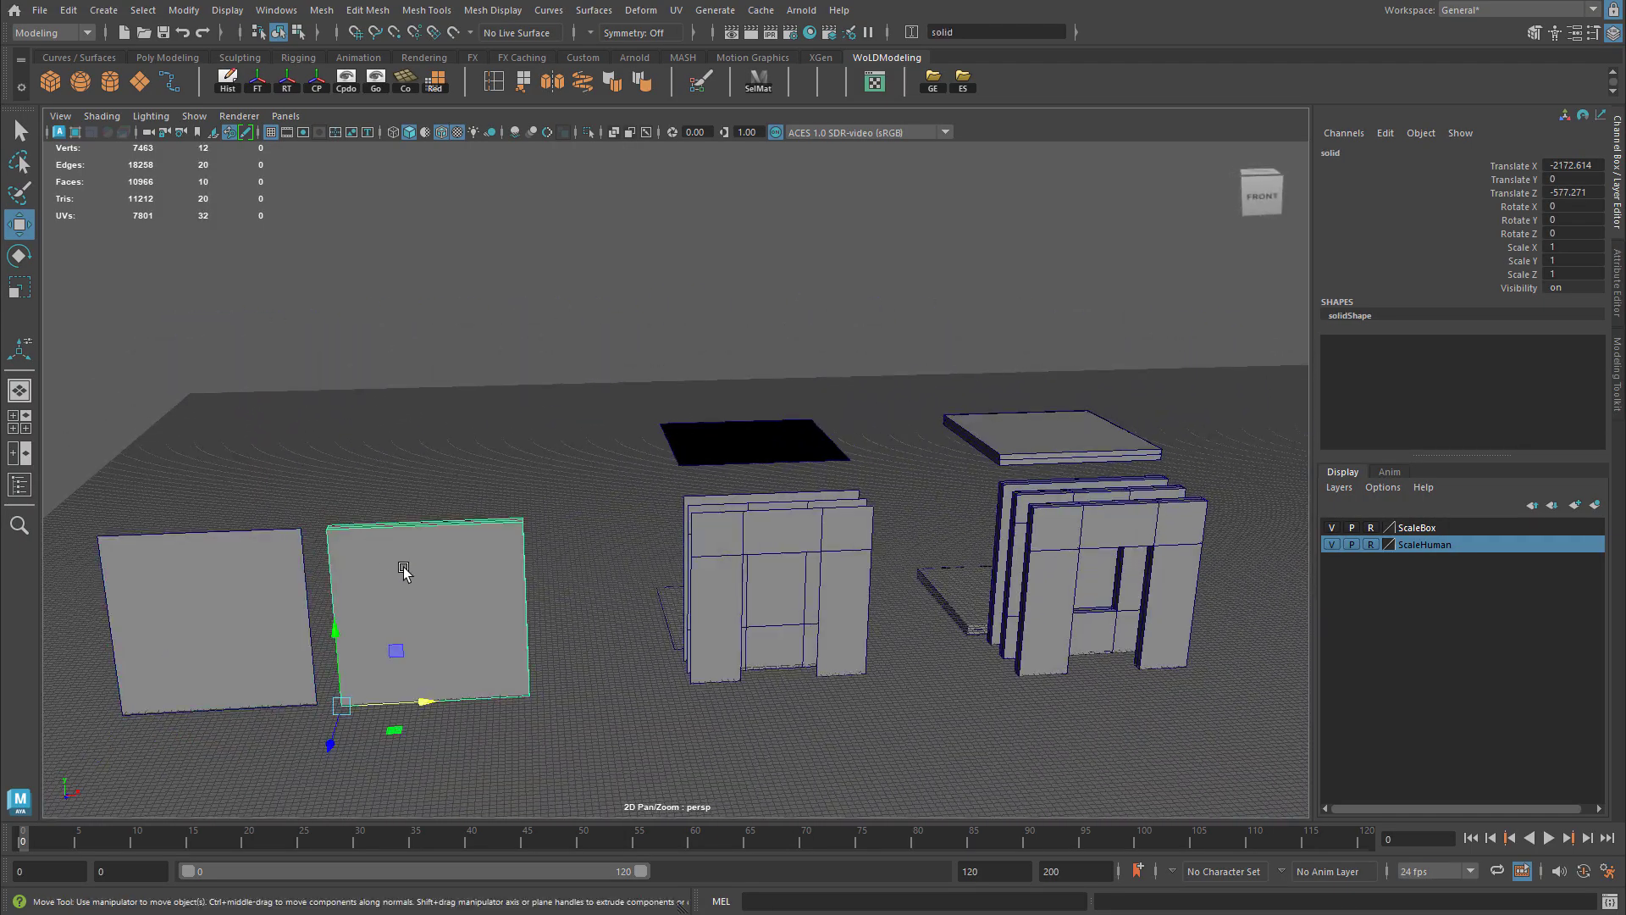
pyautogui.keyDown('alt'); pyautogui.moveTo(403, 572); pyautogui.dragTo(631, 514, button='middle'); pyautogui.keyUp('alt')
pyautogui.keyDown('alt'); pyautogui.moveTo(450, 482); pyautogui.dragTo(491, 439, button='right'); pyautogui.keyUp('alt')
pyautogui.click(407, 363)
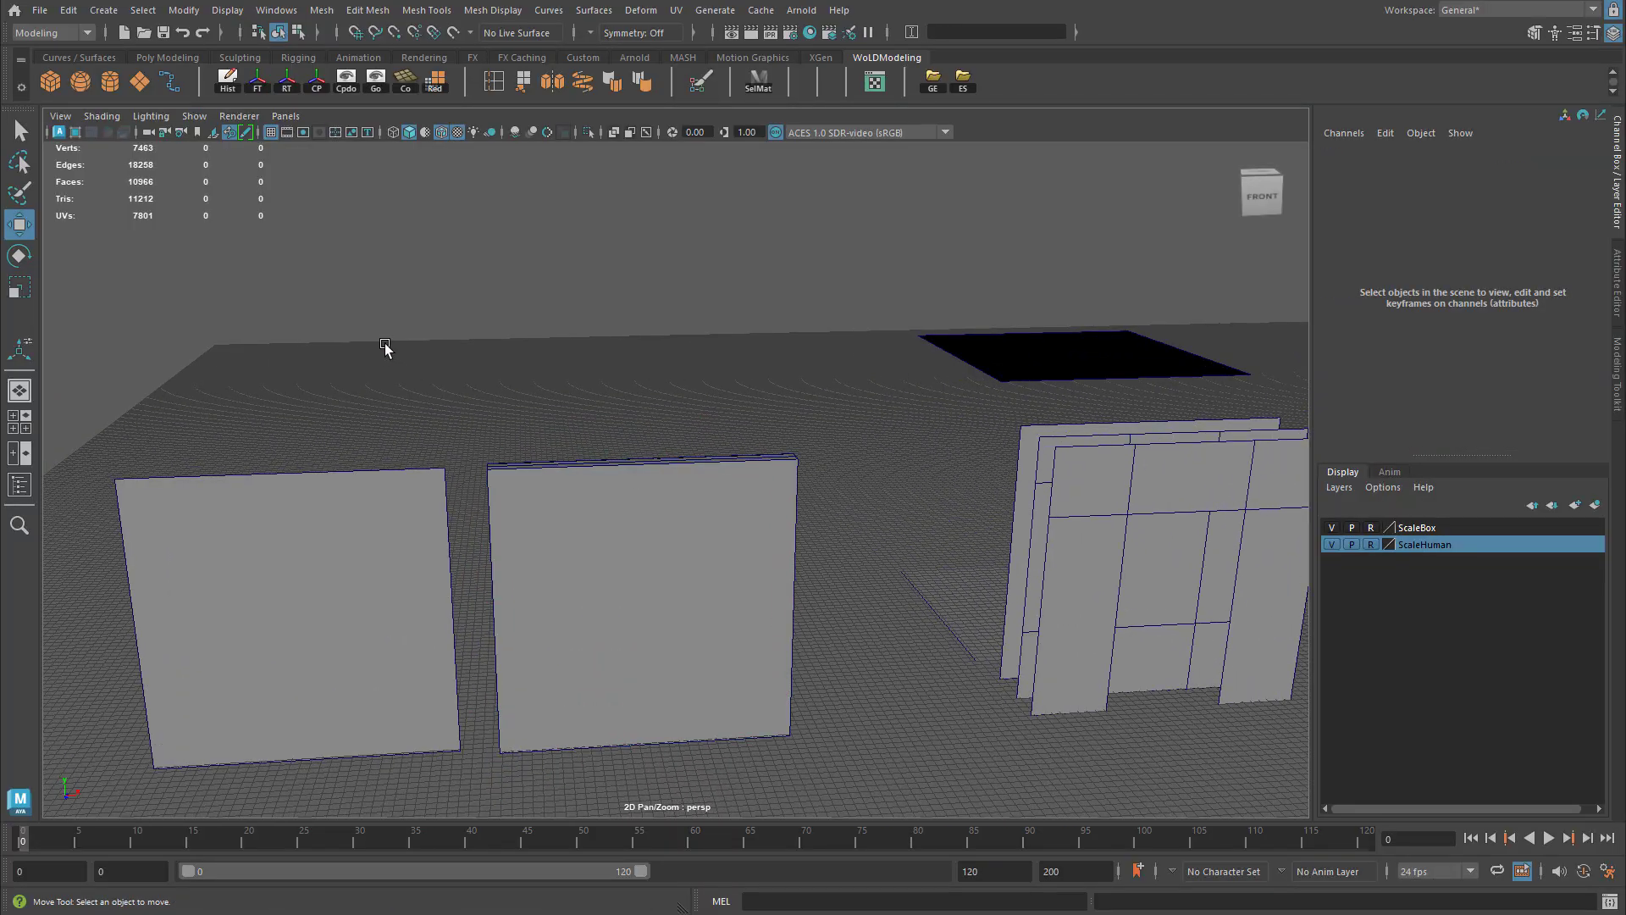
pyautogui.click(352, 552)
pyautogui.click(700, 526)
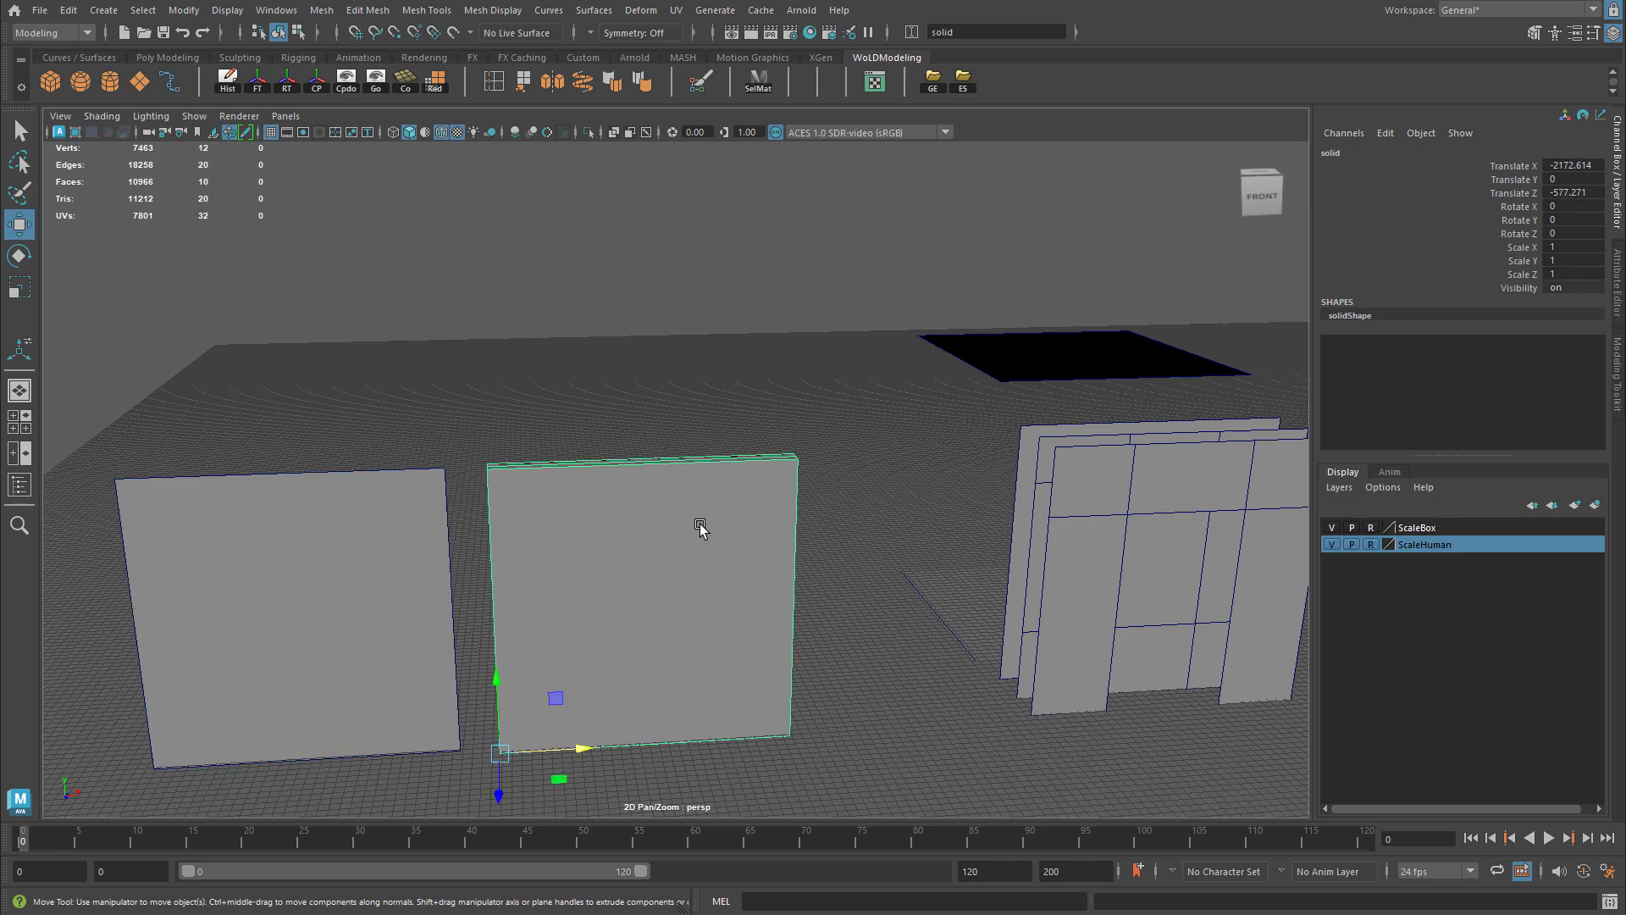
# - Examine the plane kit's window wall, ceiling and floor, and view the neighbouring solid kit
pyautogui.keyDown('alt'); pyautogui.moveTo(1227, 592); pyautogui.dragTo(856, 534, button='middle'); pyautogui.keyUp('alt')
pyautogui.click(770, 517)
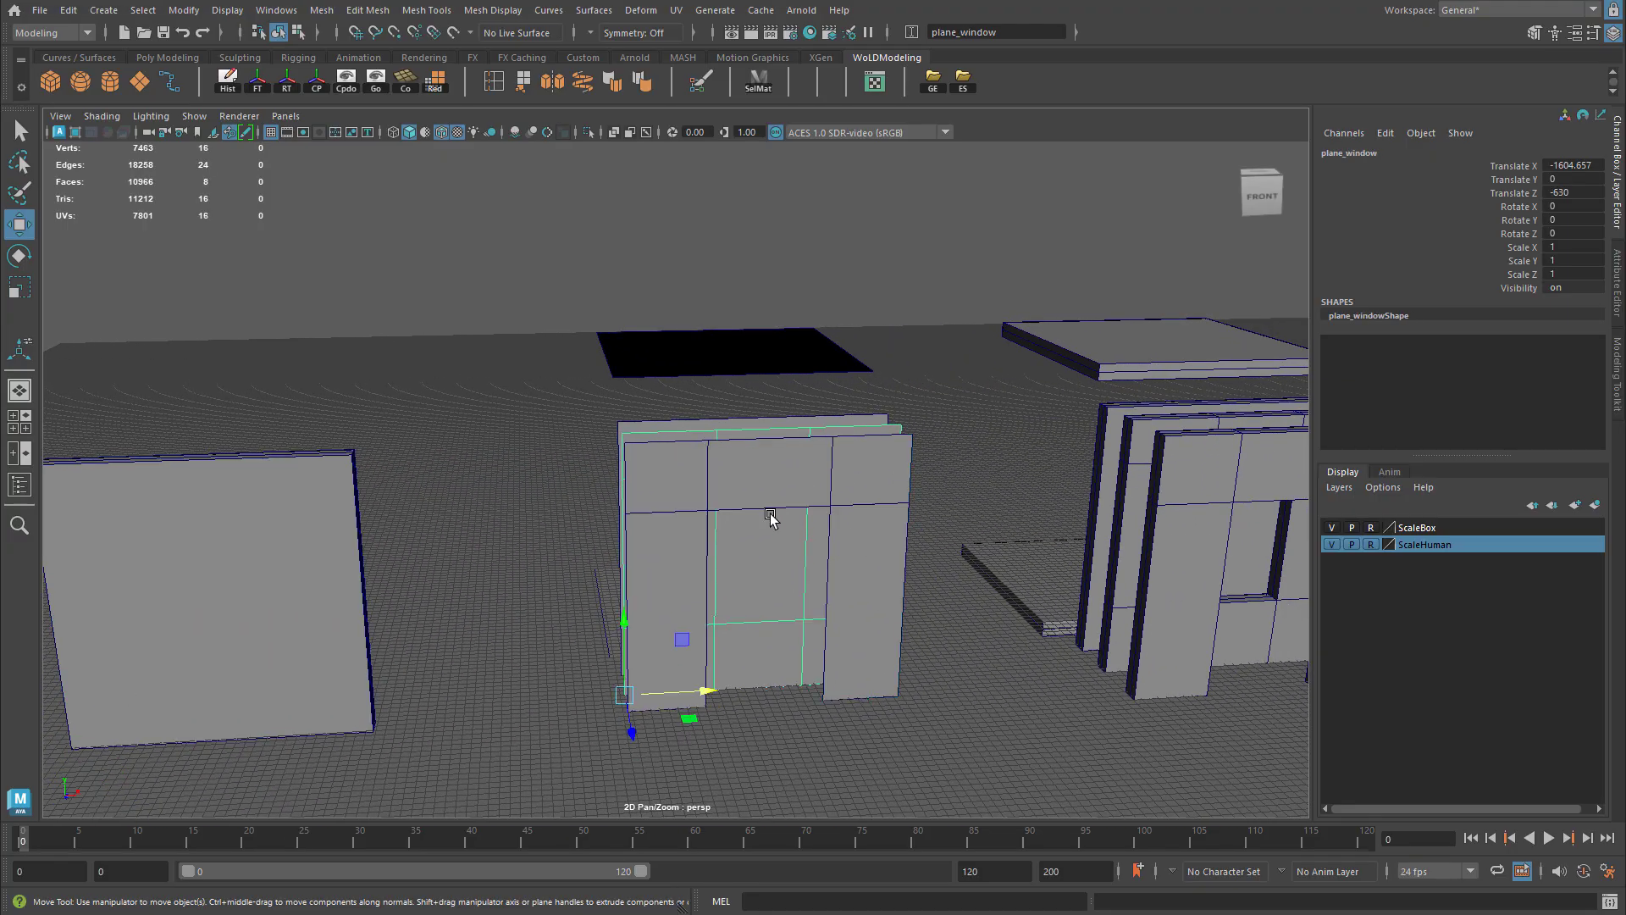
pyautogui.click(755, 537)
pyautogui.click(736, 369)
pyautogui.keyDown('alt'); pyautogui.moveTo(735, 368); pyautogui.dragTo(711, 546); pyautogui.keyUp('alt')
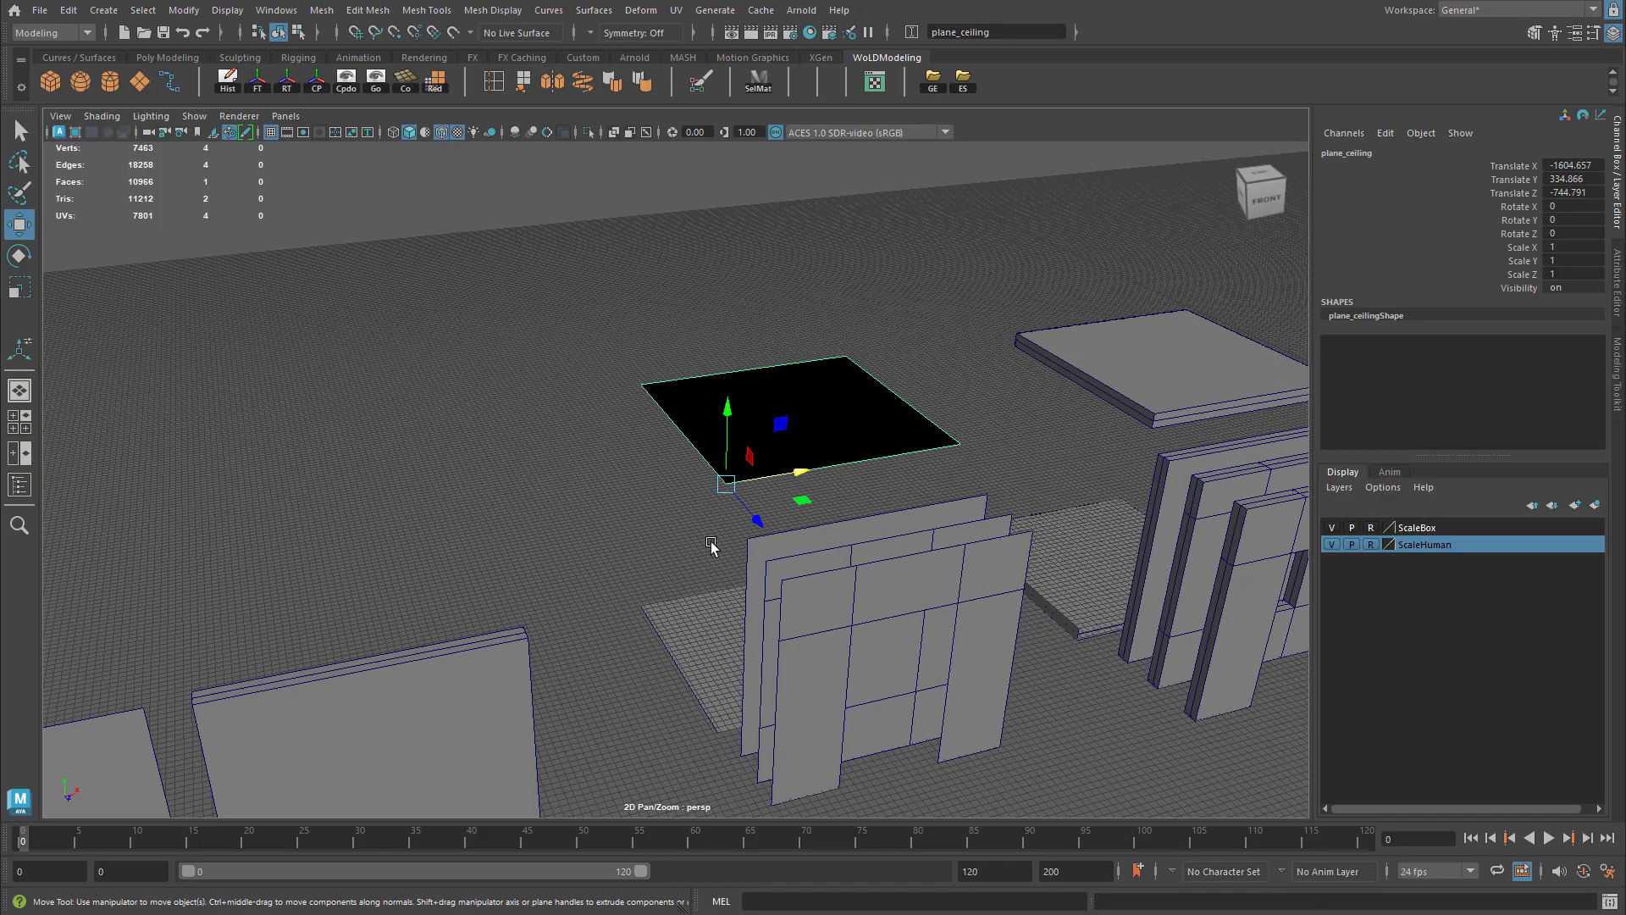
pyautogui.click(709, 648)
pyautogui.keyDown('alt'); pyautogui.moveTo(719, 475); pyautogui.dragTo(617, 461); pyautogui.keyUp('alt')
pyautogui.keyDown('alt'); pyautogui.moveTo(936, 494); pyautogui.dragTo(750, 479, button='middle'); pyautogui.keyUp('alt')
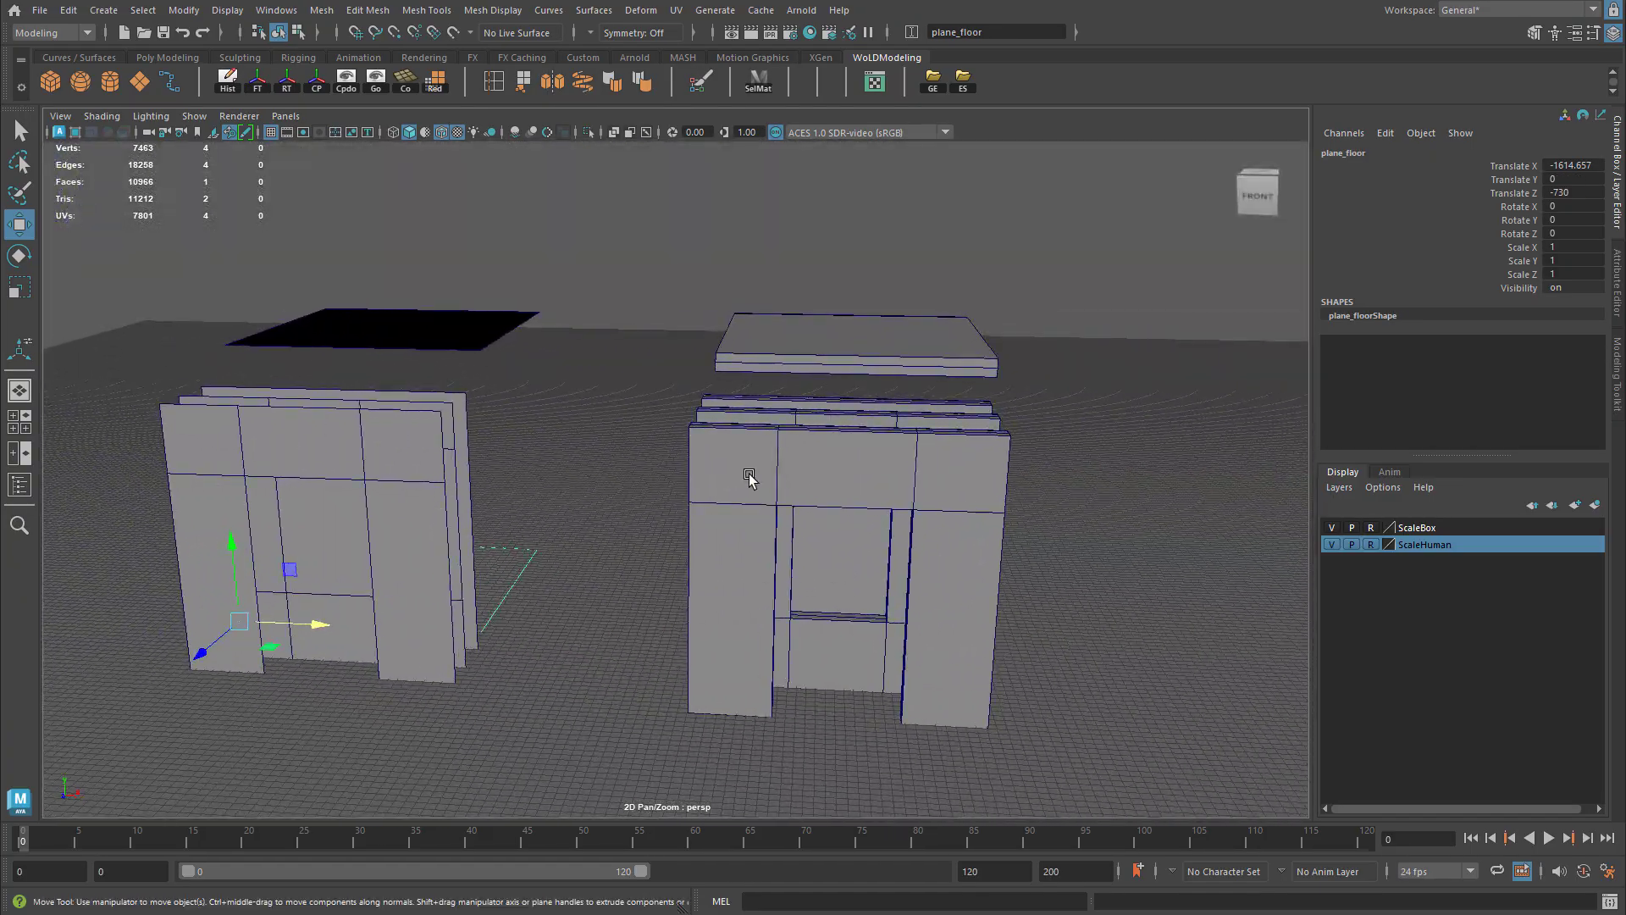
pyautogui.click(1069, 458)
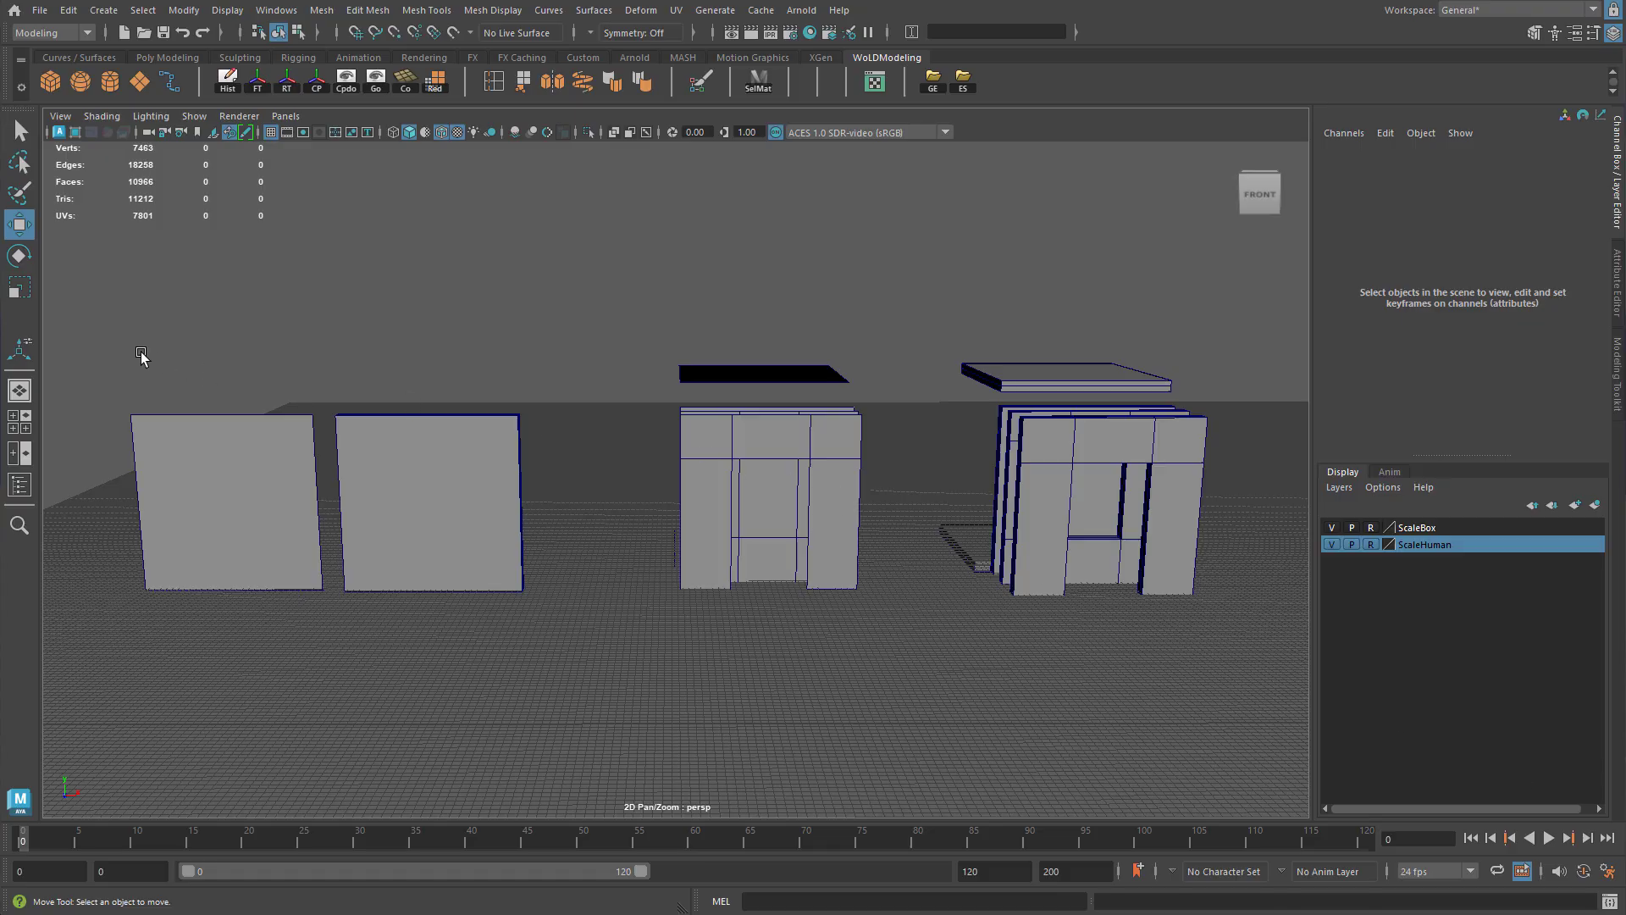
# - Isolate the single plane wall together with the plane-based wall, ceiling and floor modules in the viewport
pyautogui.moveTo(145, 352); pyautogui.dragTo(161, 418)
pyautogui.moveTo(646, 301); pyautogui.dragTo(787, 561)
pyautogui.hotkey('ctrl', '1')
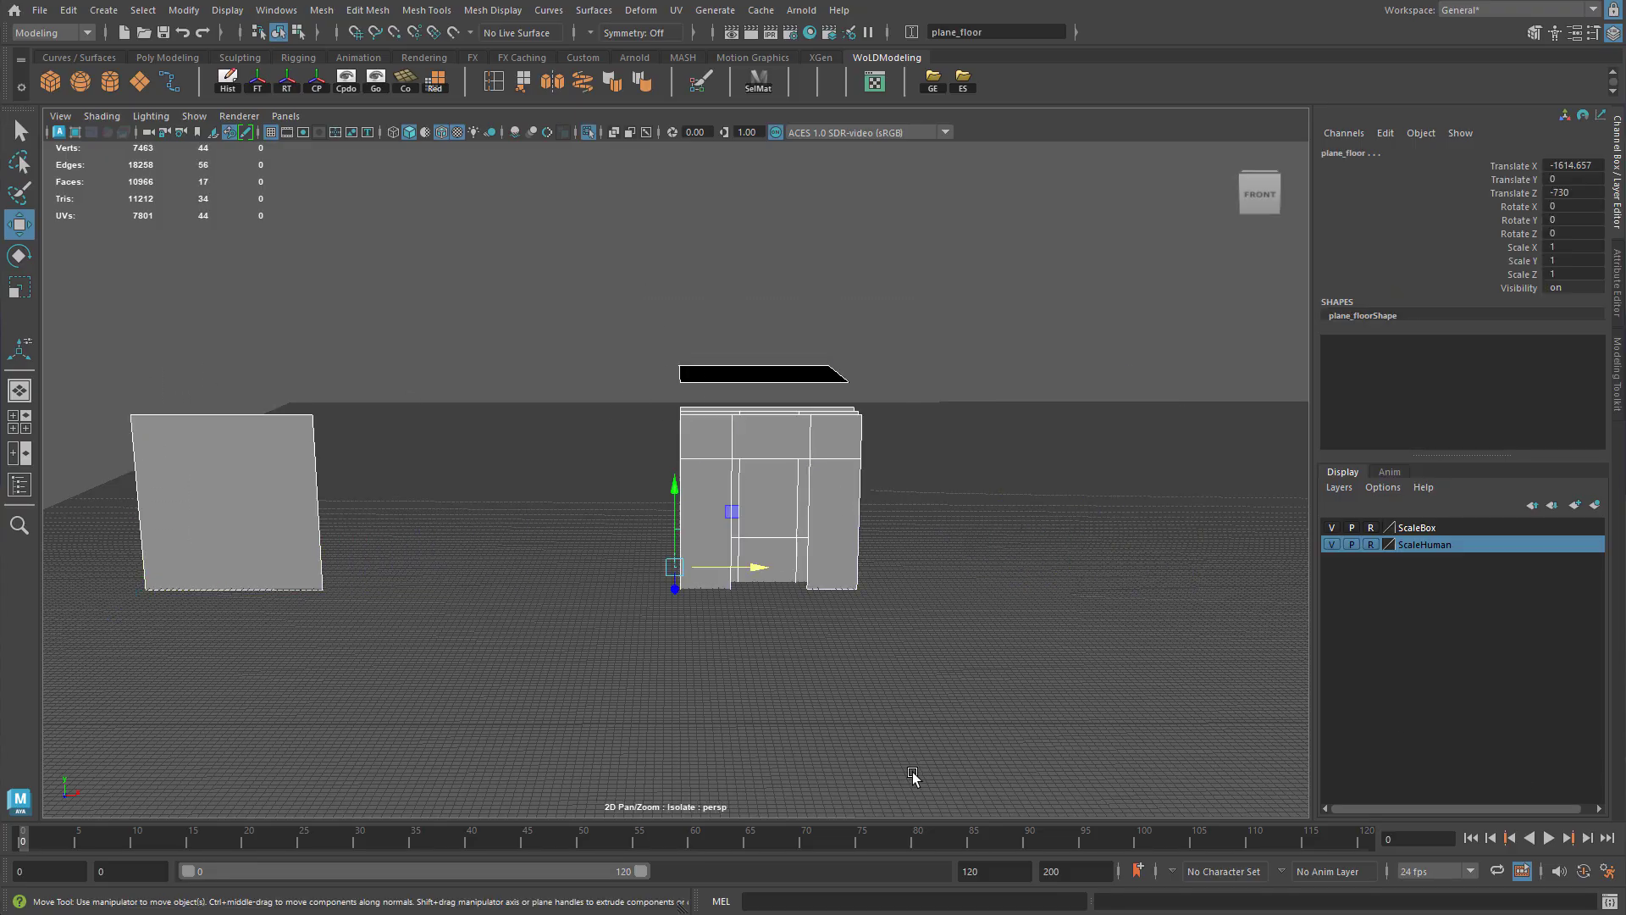
pyautogui.click(911, 640)
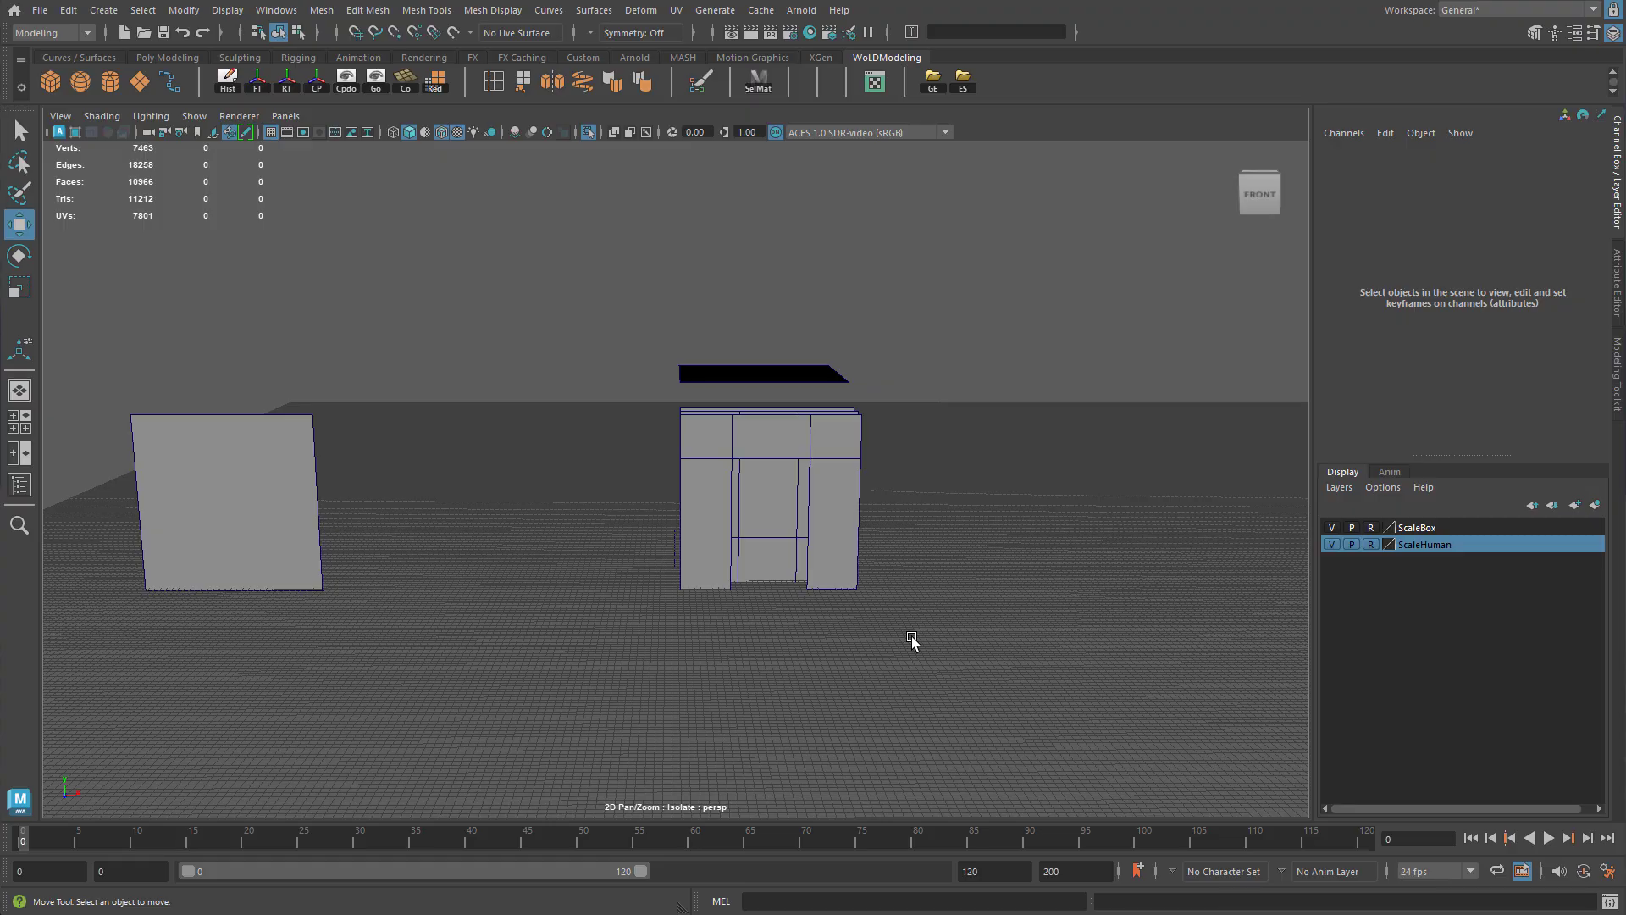
# - Open the UV Editor and view the full UV layout of the single plane wall
pyautogui.click(676, 9)
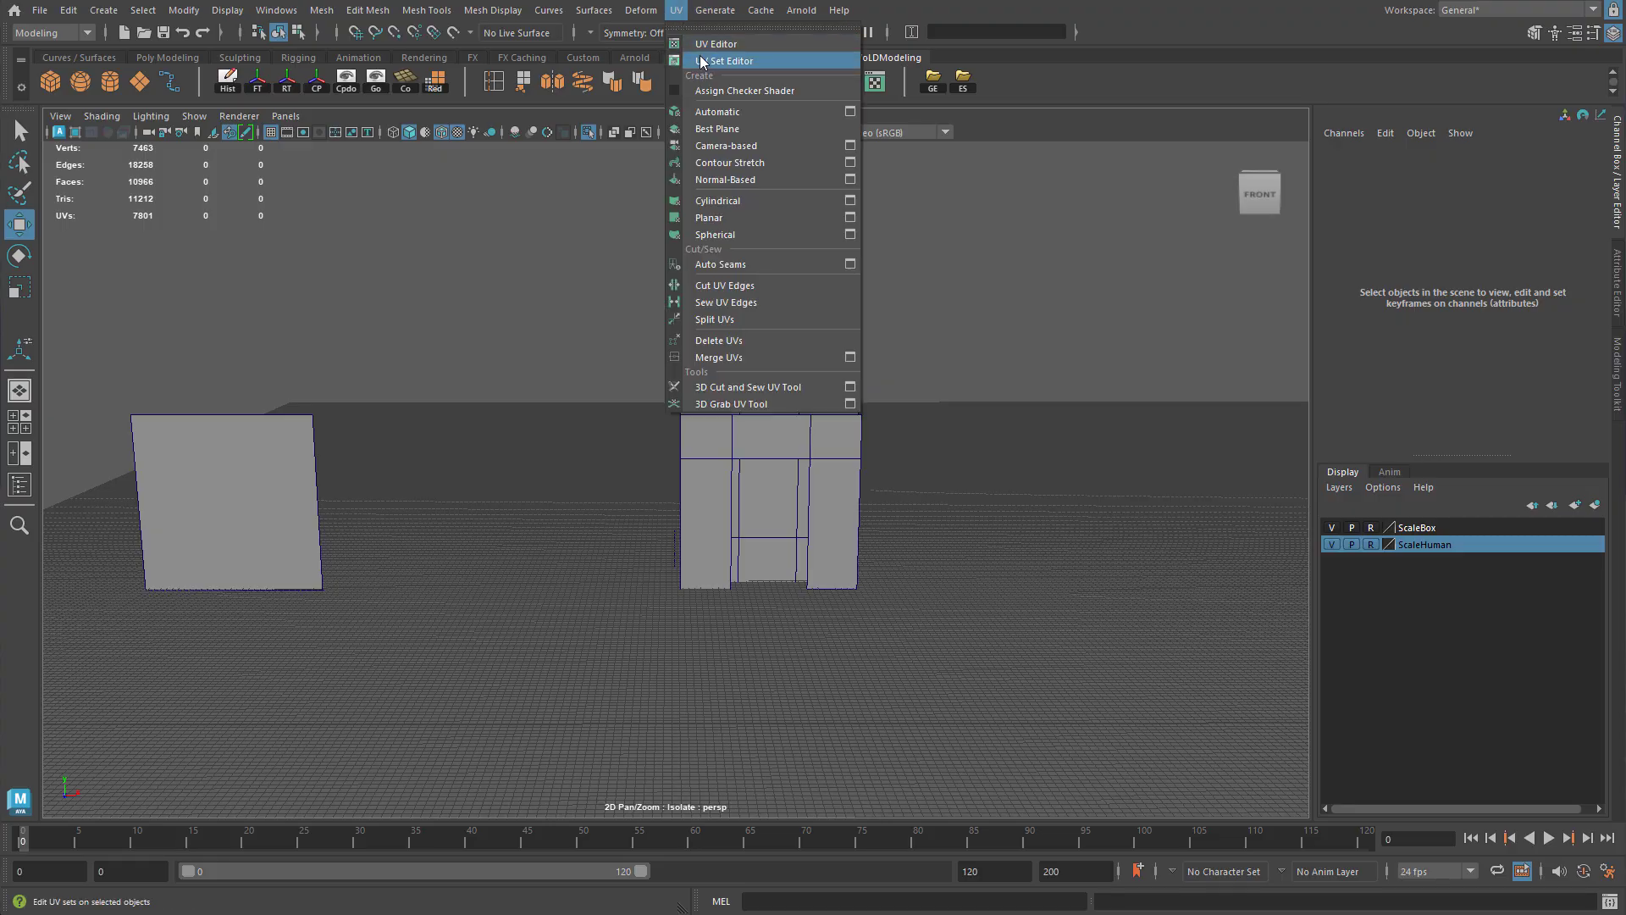
pyautogui.click(701, 61)
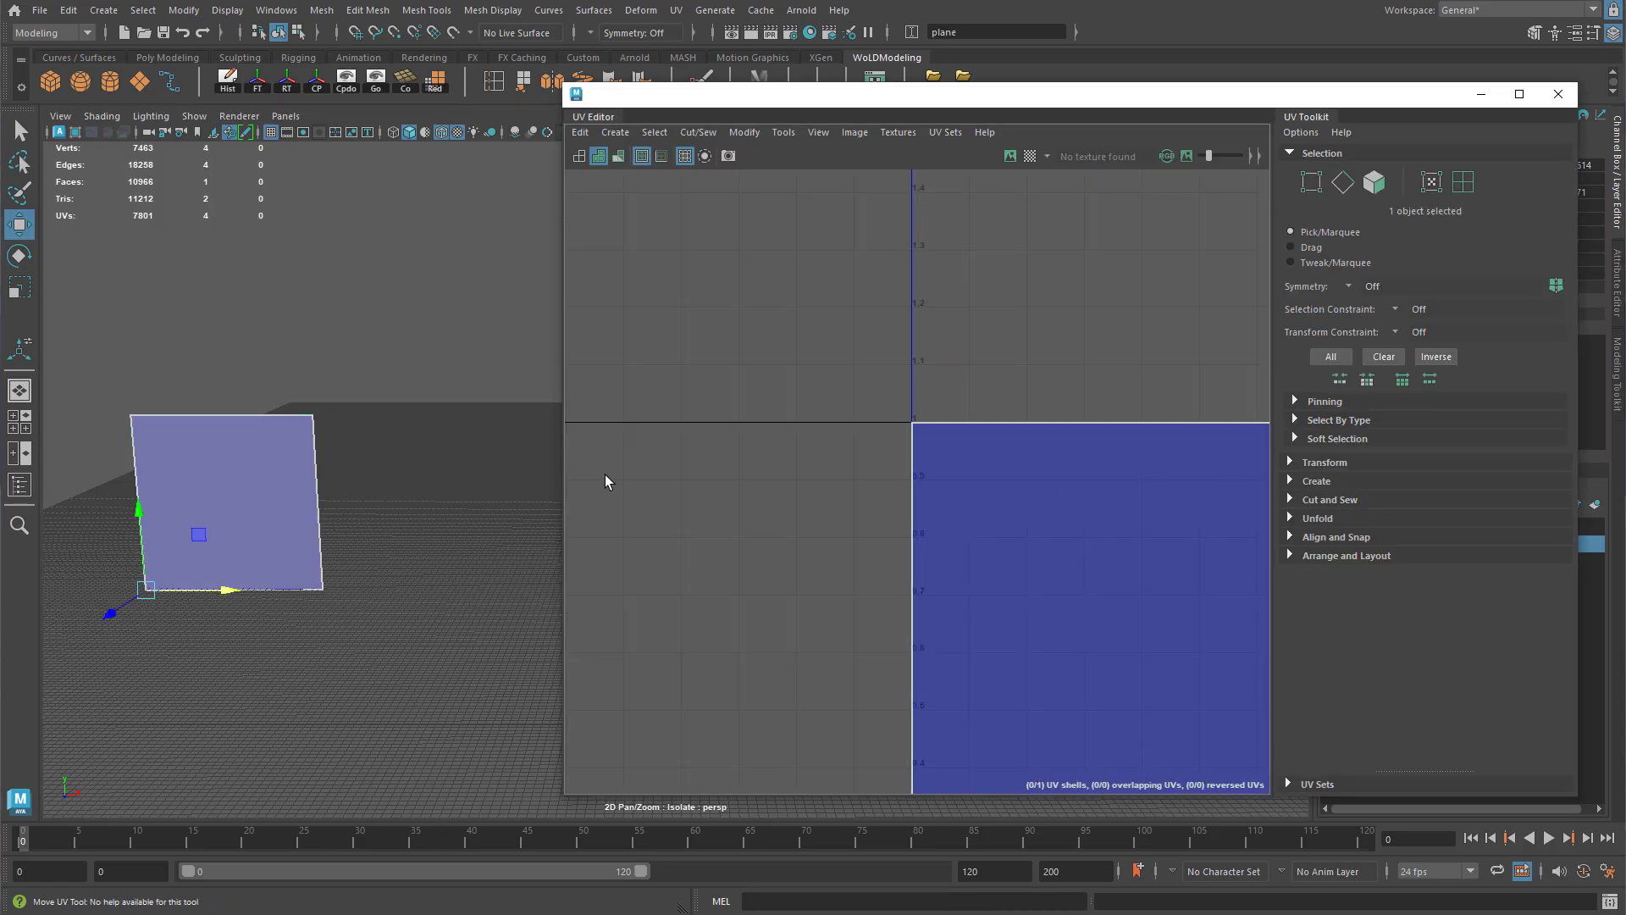
pyautogui.keyDown('alt'); pyautogui.moveTo(1034, 480); pyautogui.dragTo(889, 372, button='middle'); pyautogui.keyUp('alt')
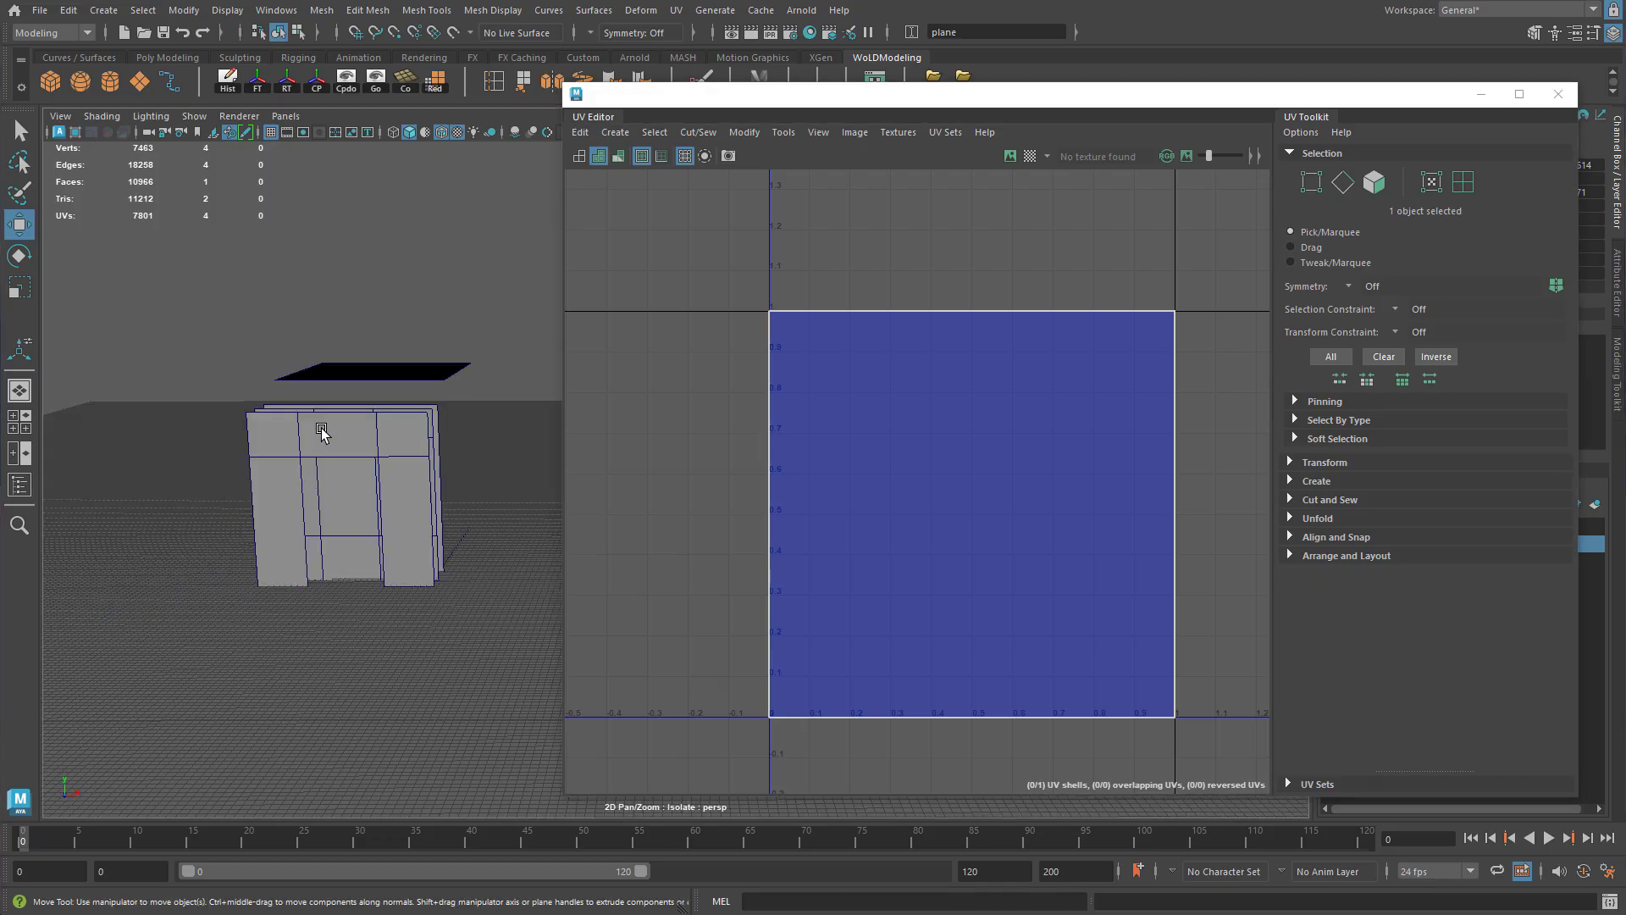
# - Examine the UV layouts of the plane doorway, window, ceiling and floor modules in the 0 to 1 space
pyautogui.click(322, 431)
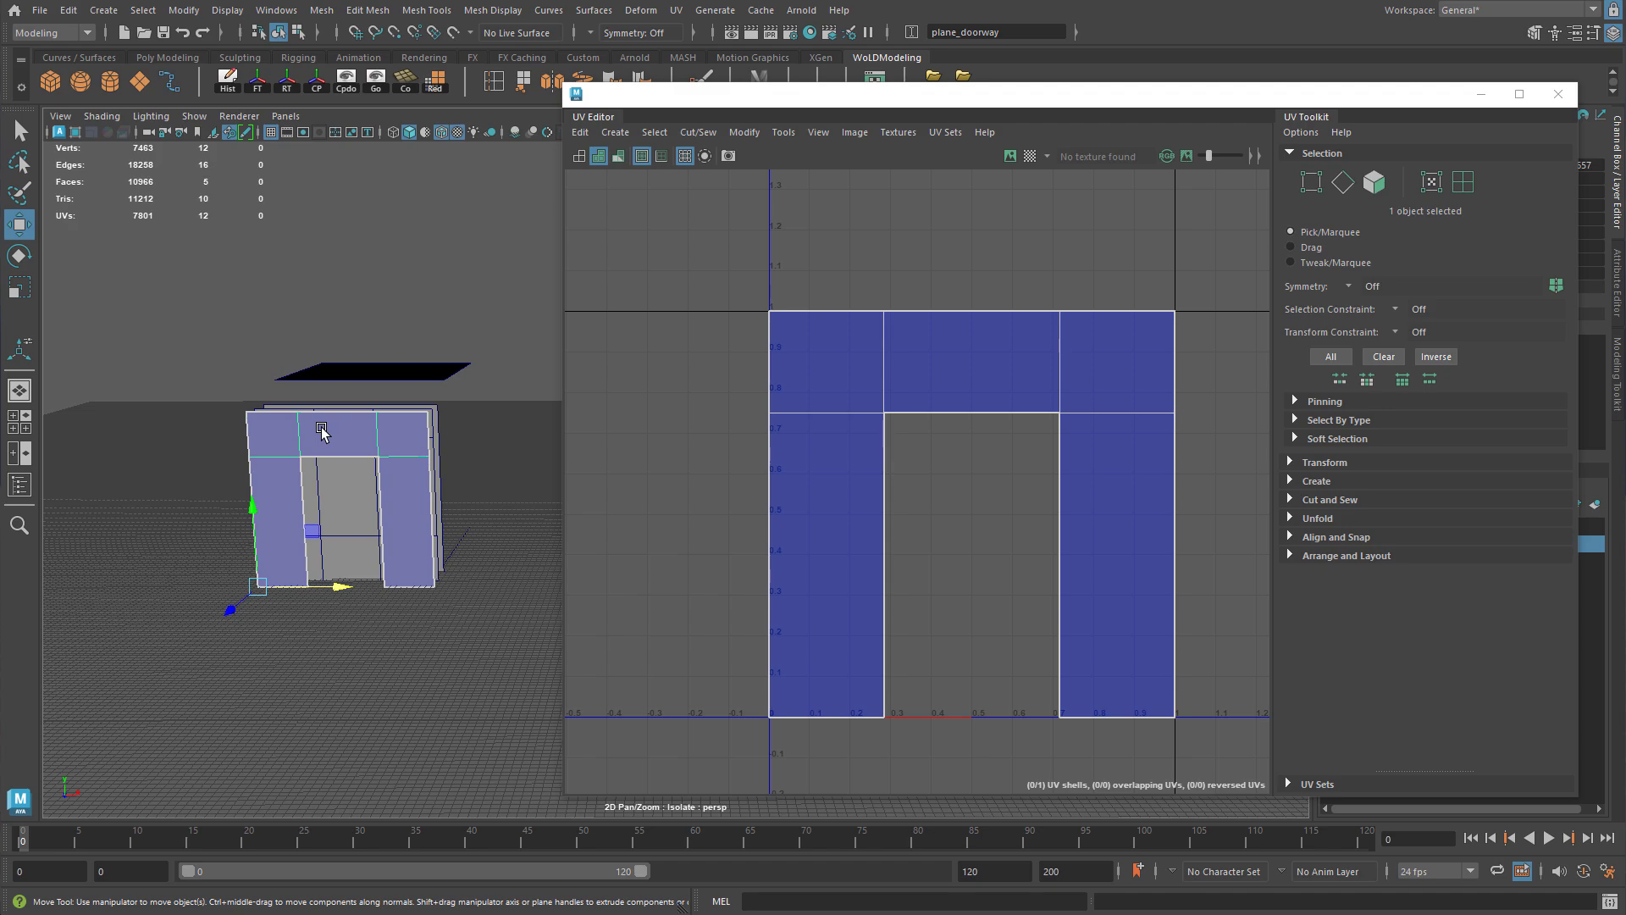
pyautogui.click(313, 487)
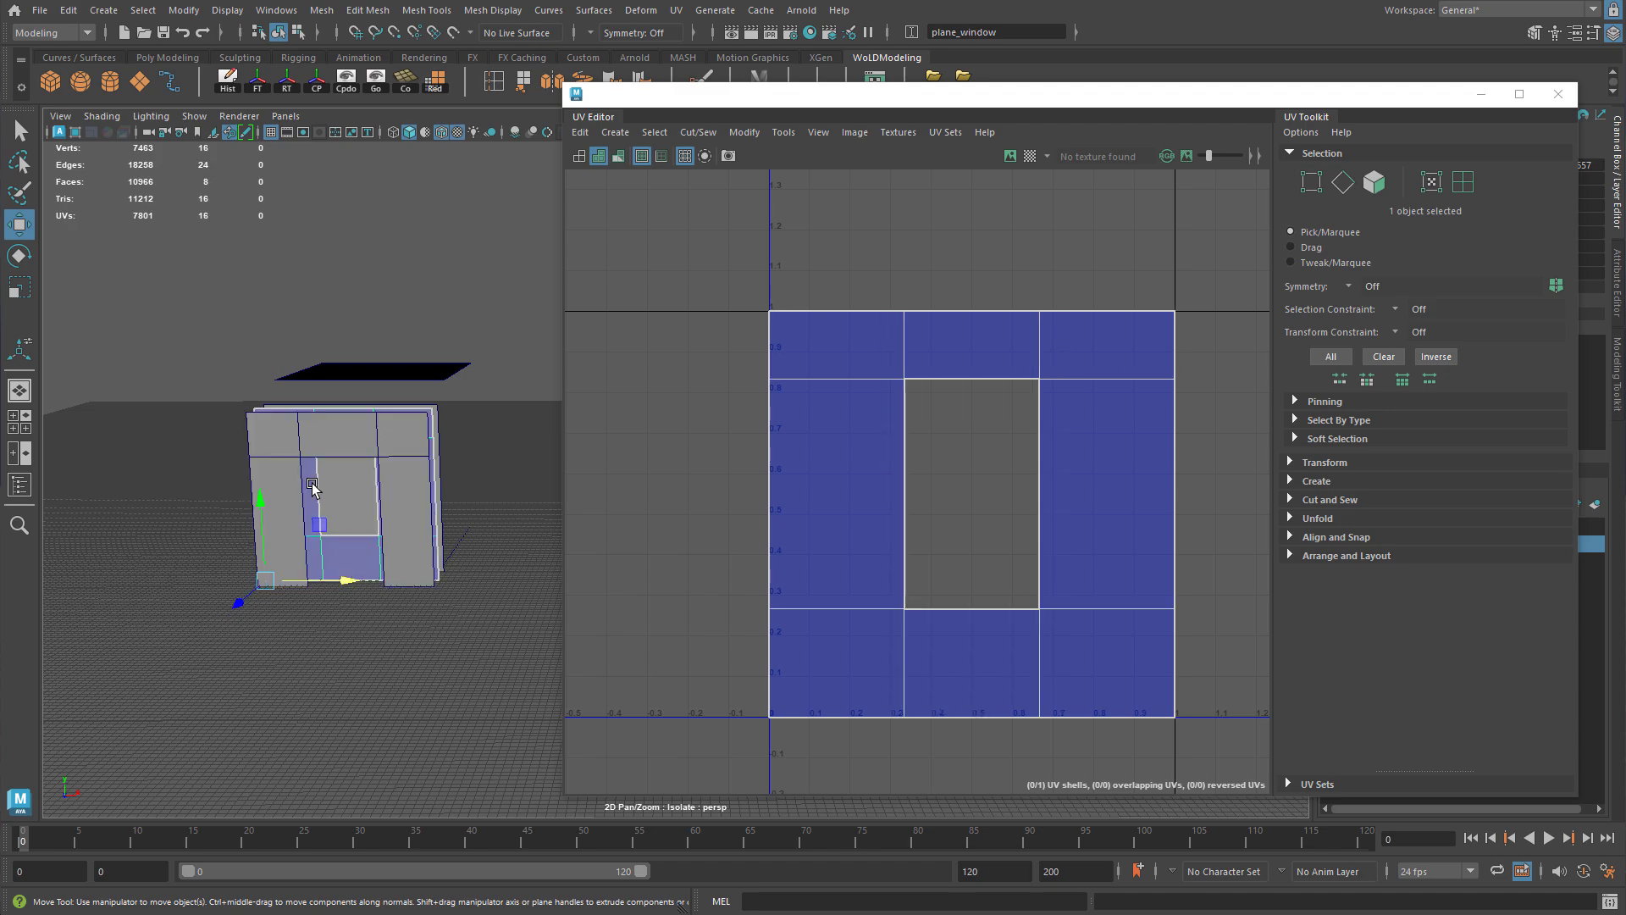
pyautogui.click(337, 485)
pyautogui.click(373, 370)
pyautogui.keyDown('alt'); pyautogui.moveTo(476, 451); pyautogui.dragTo(382, 495); pyautogui.keyUp('alt')
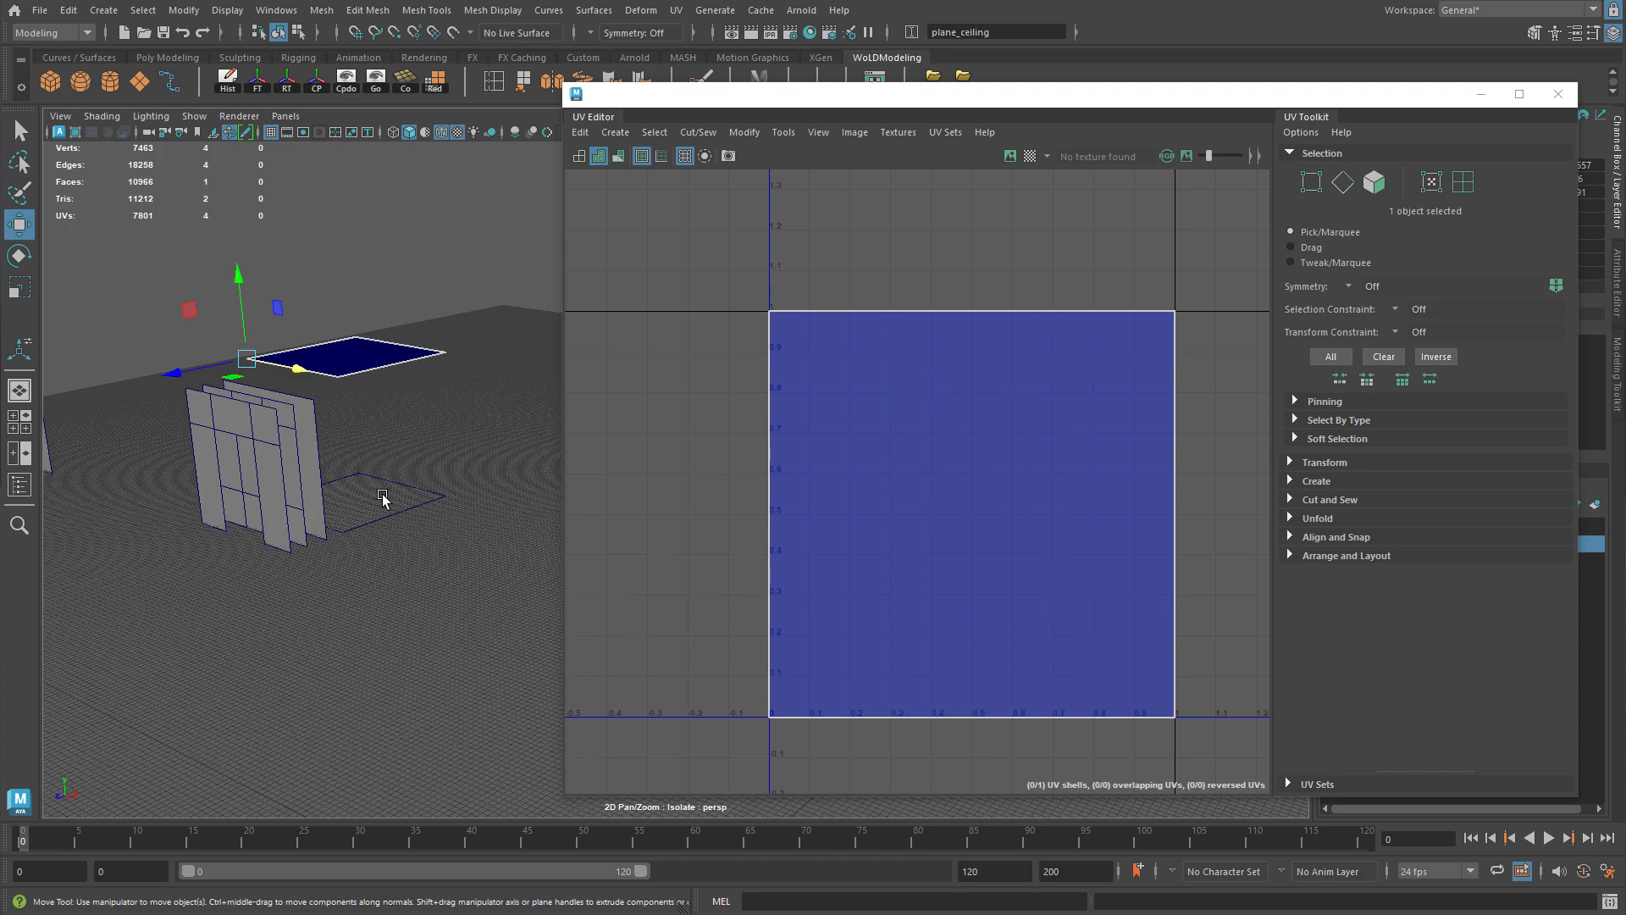
pyautogui.click(382, 498)
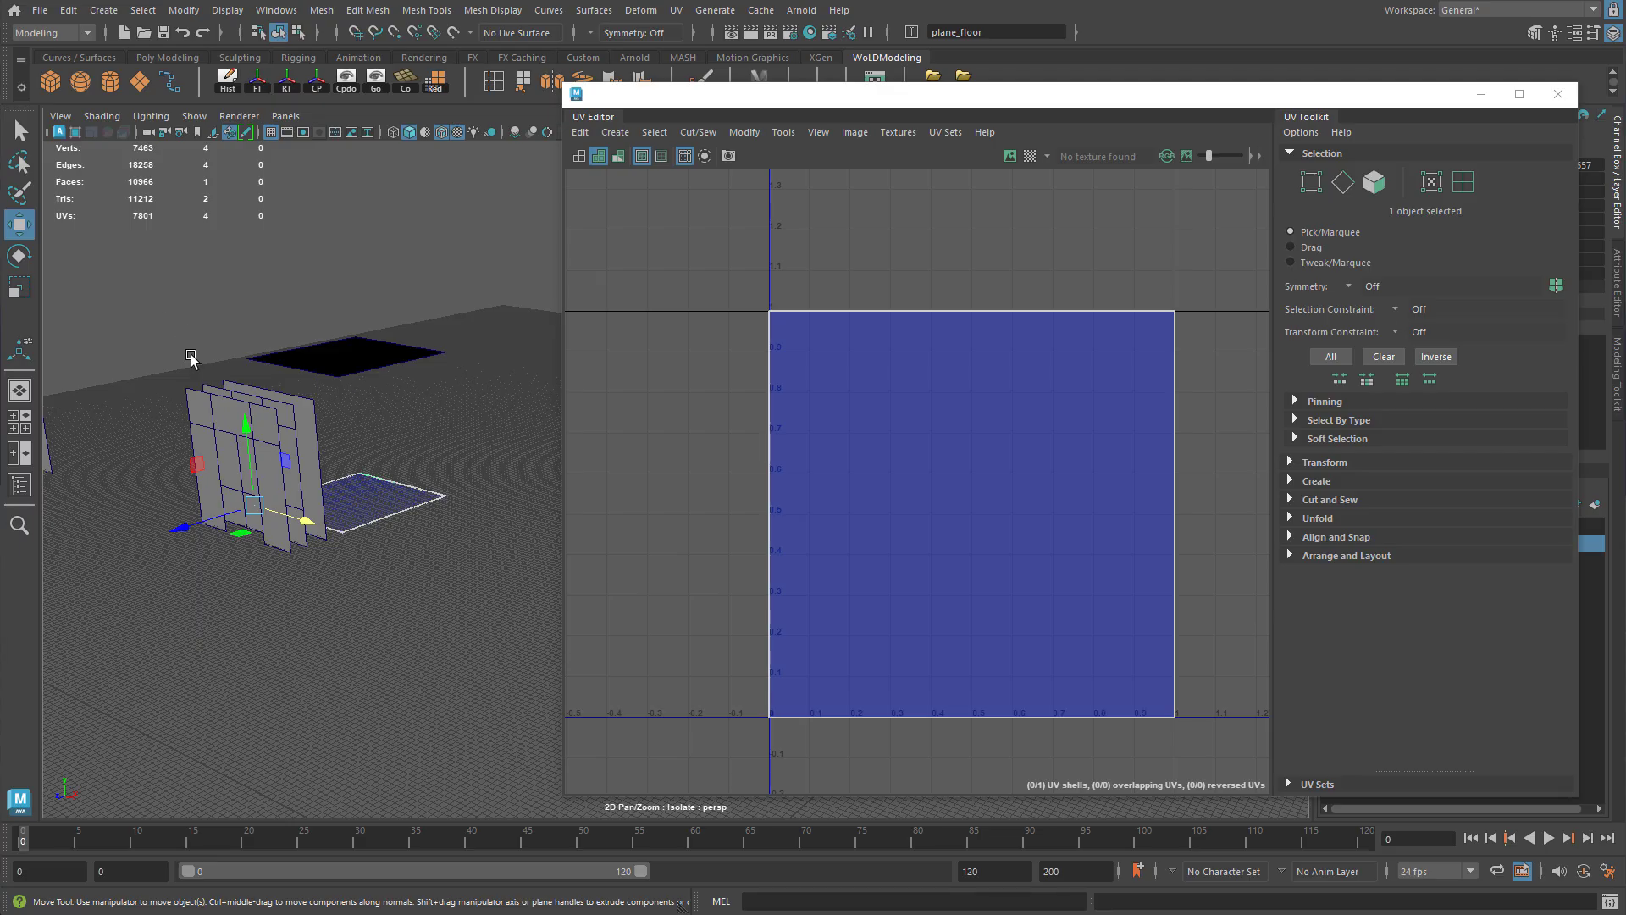
pyautogui.moveTo(188, 352); pyautogui.dragTo(368, 579)
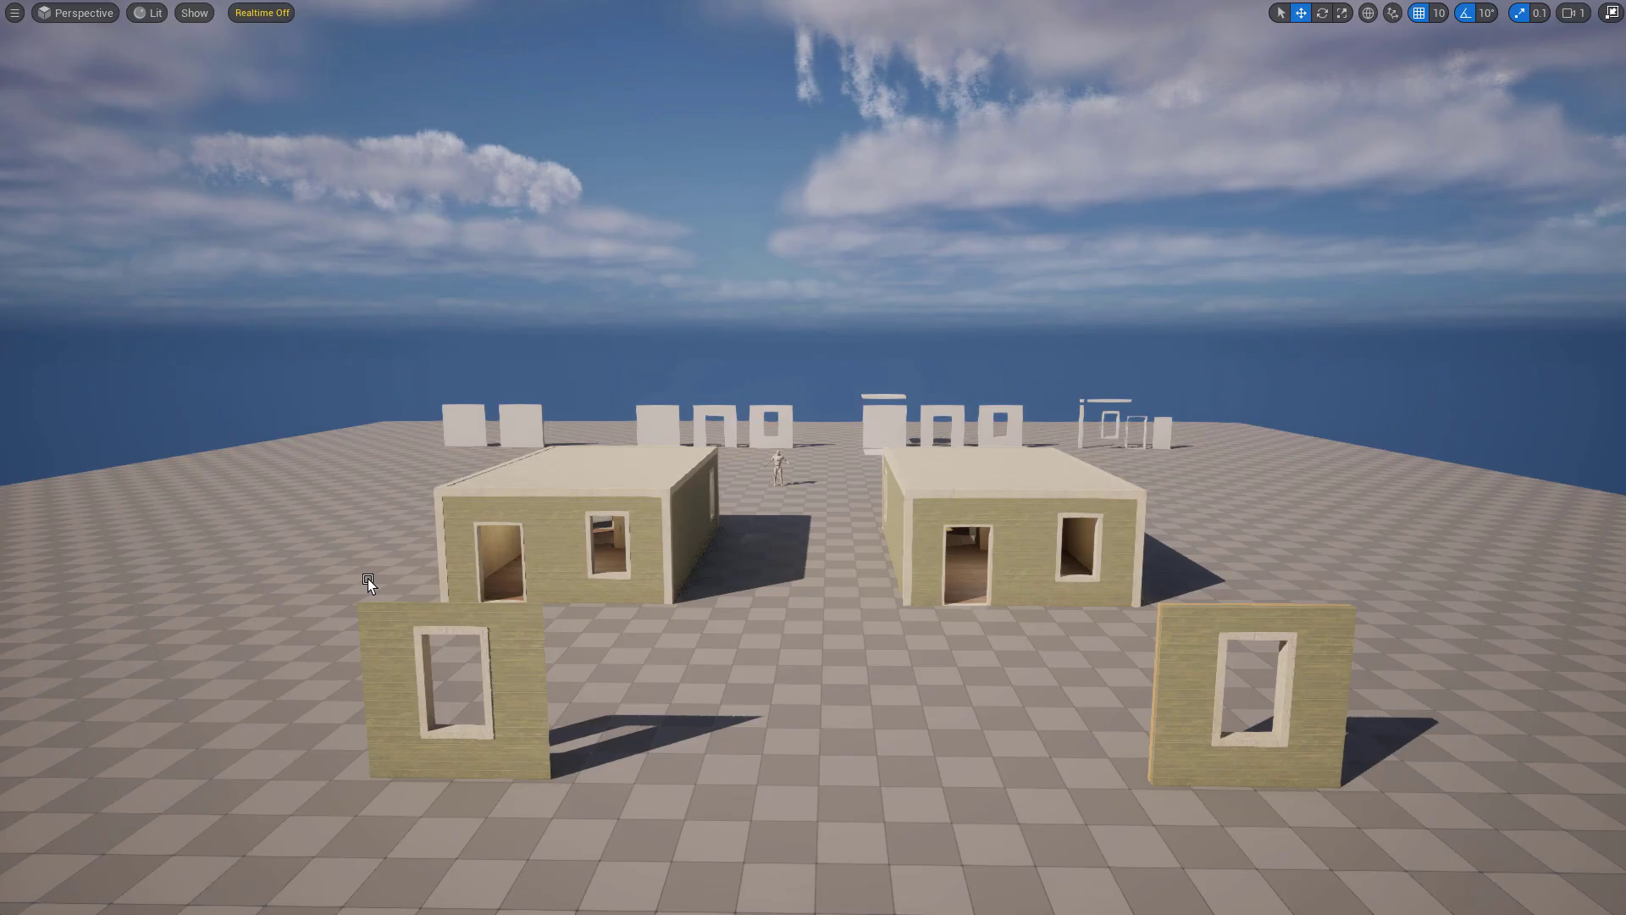
# - Switch back to the Unreal Engine level and focus the view on the thin freestanding window wall
pyautogui.moveTo(367, 577); pyautogui.dragTo(421, 492, button='right')
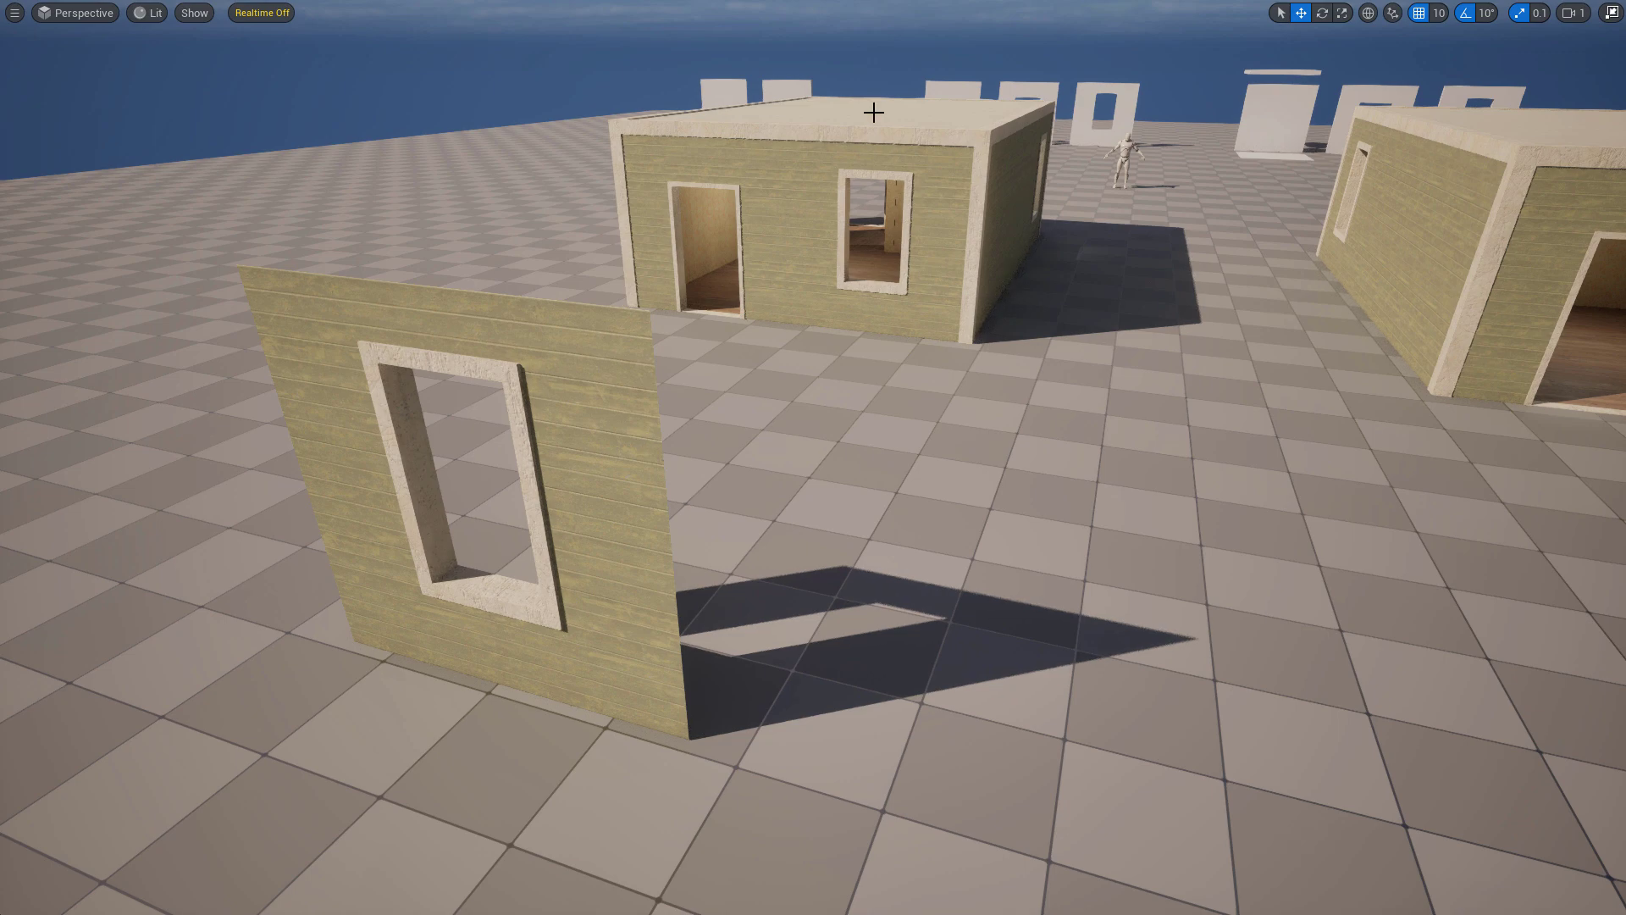
pyautogui.click(577, 474)
pyautogui.press('f')
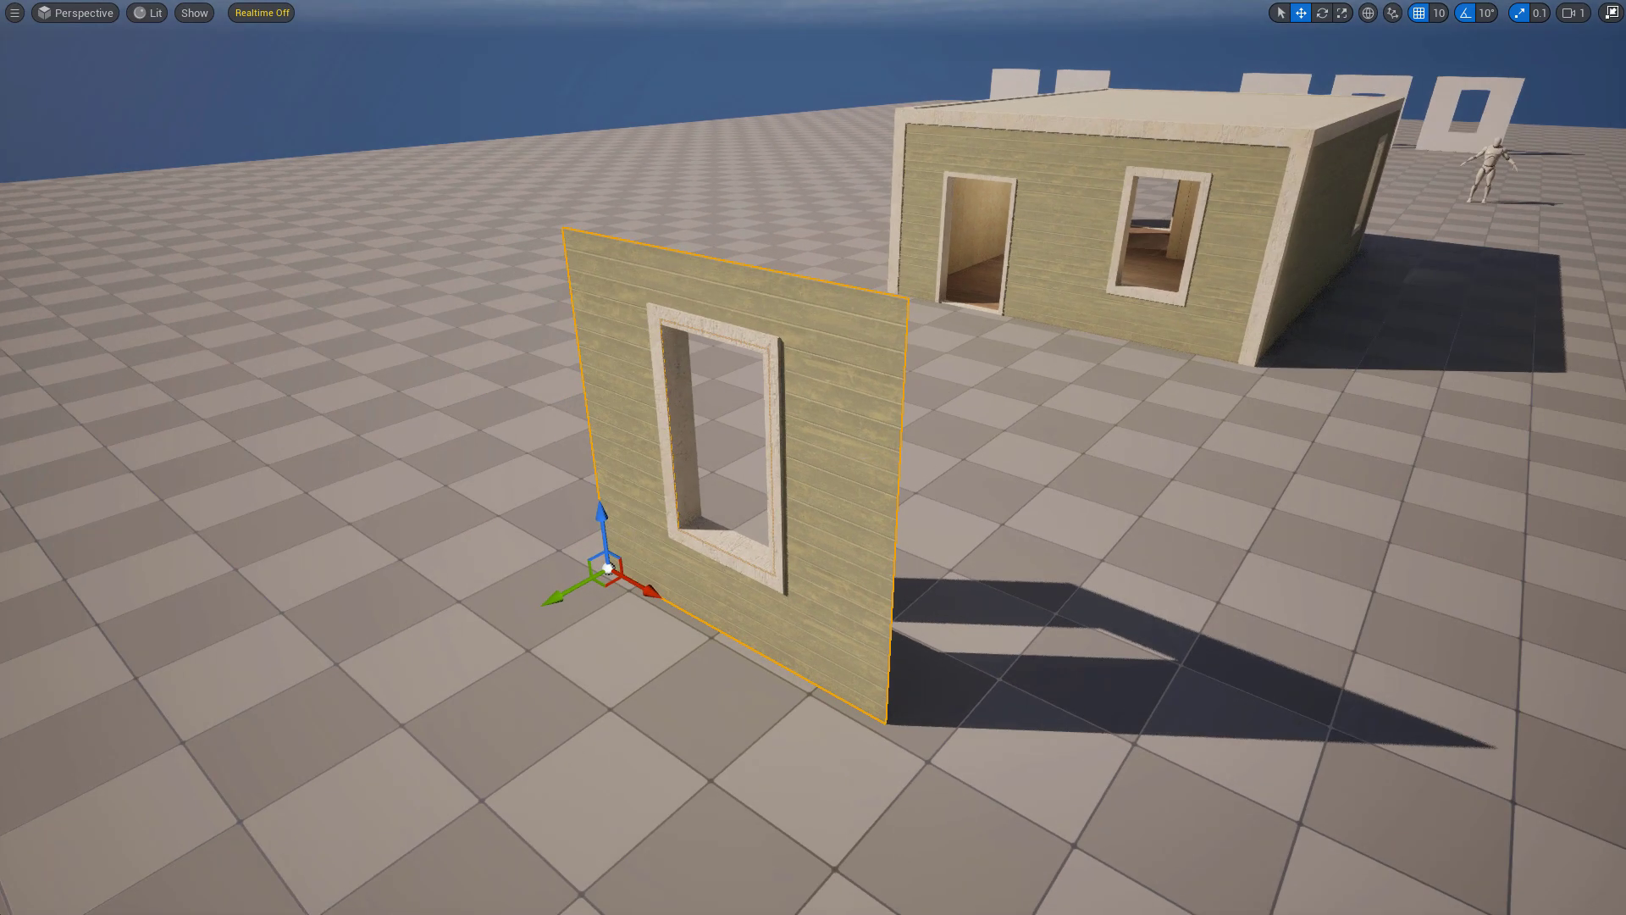
# - Inspect the front of the nearby modular house and the wallpapered back face of the thin window wall
pyautogui.moveTo(813, 458); pyautogui.dragTo(394, 373, button='right')
pyautogui.press('d')
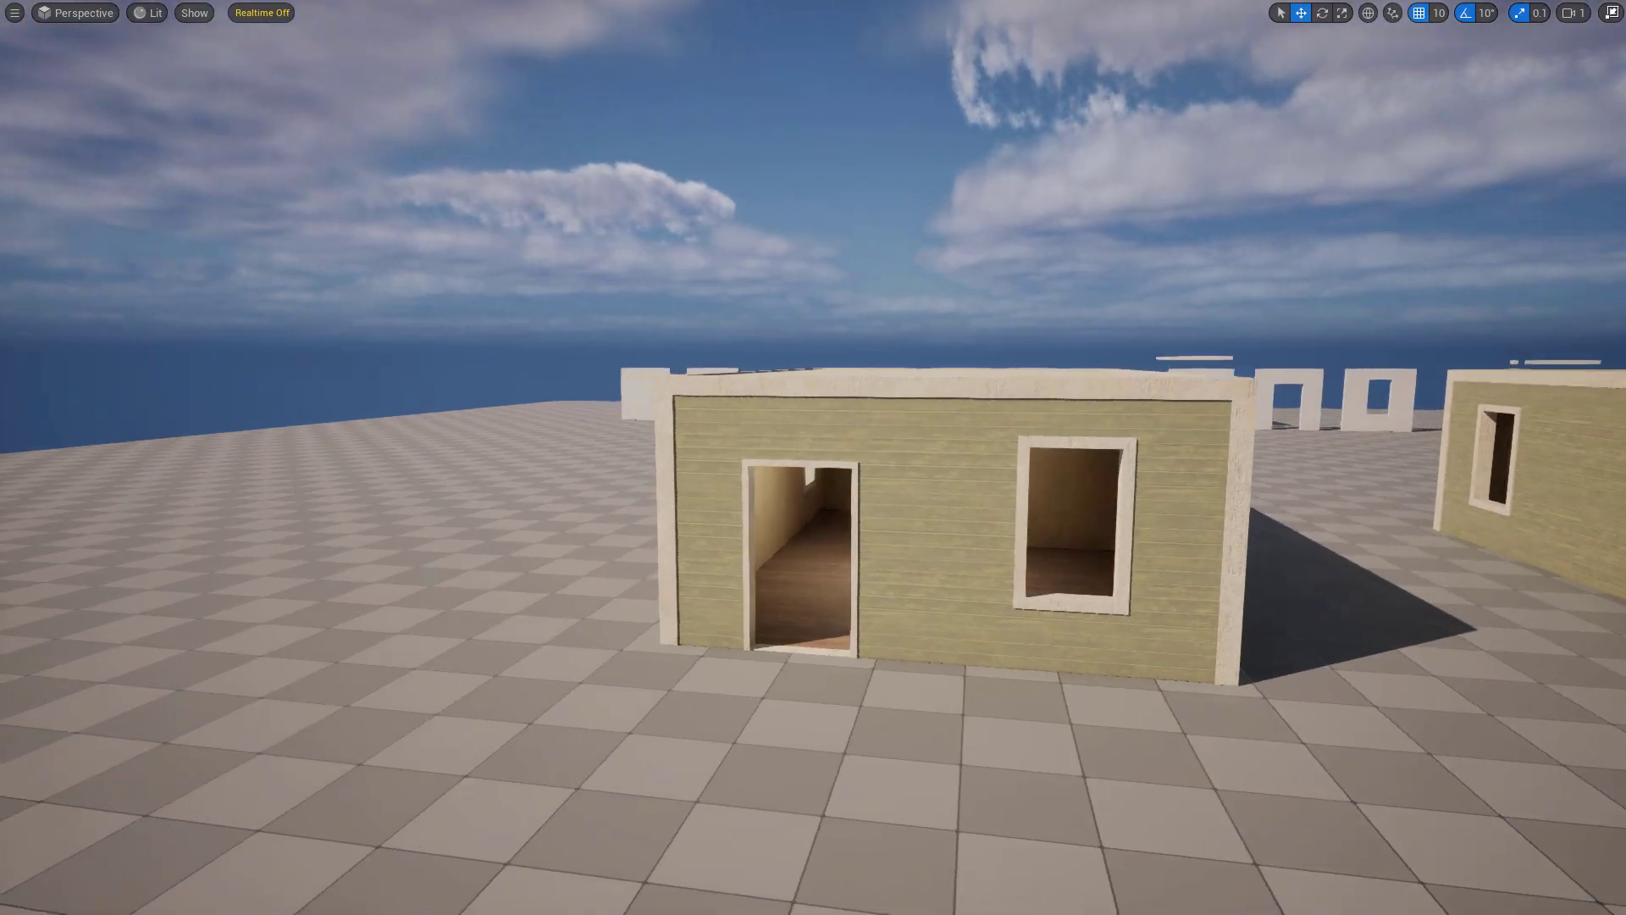
pyautogui.scroll(3, 826, 436)
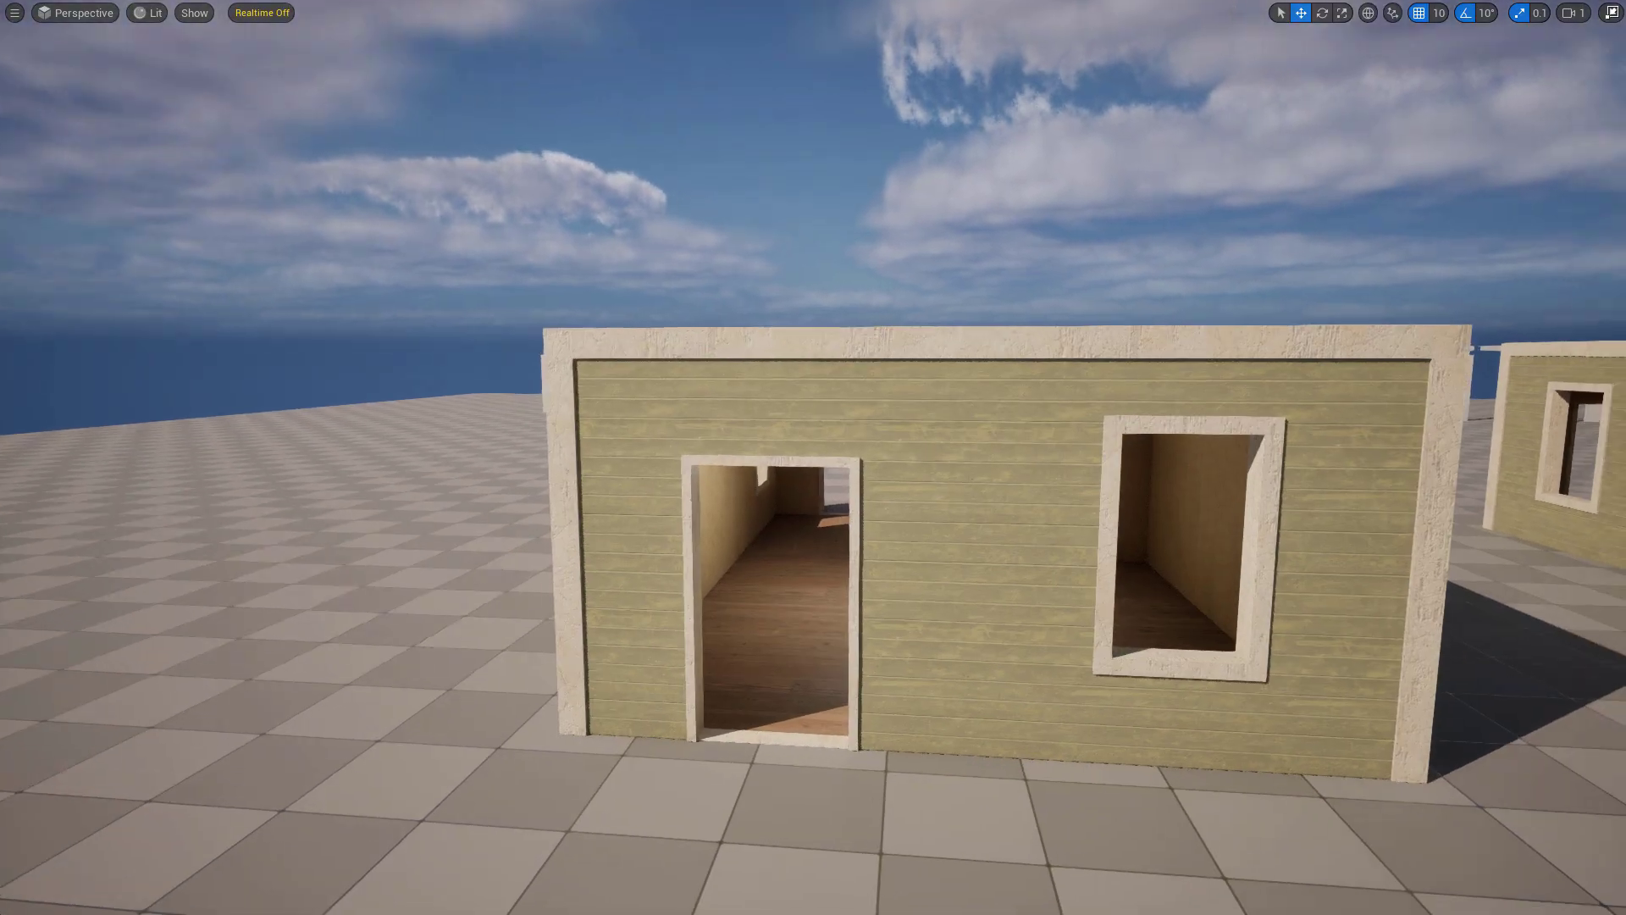
pyautogui.click(833, 436)
pyautogui.moveTo(833, 436); pyautogui.dragTo(313, 415, button='right')
pyautogui.press('w')
pyautogui.press('a')
pyautogui.click(833, 436)
pyautogui.press('w')
pyautogui.press('d')
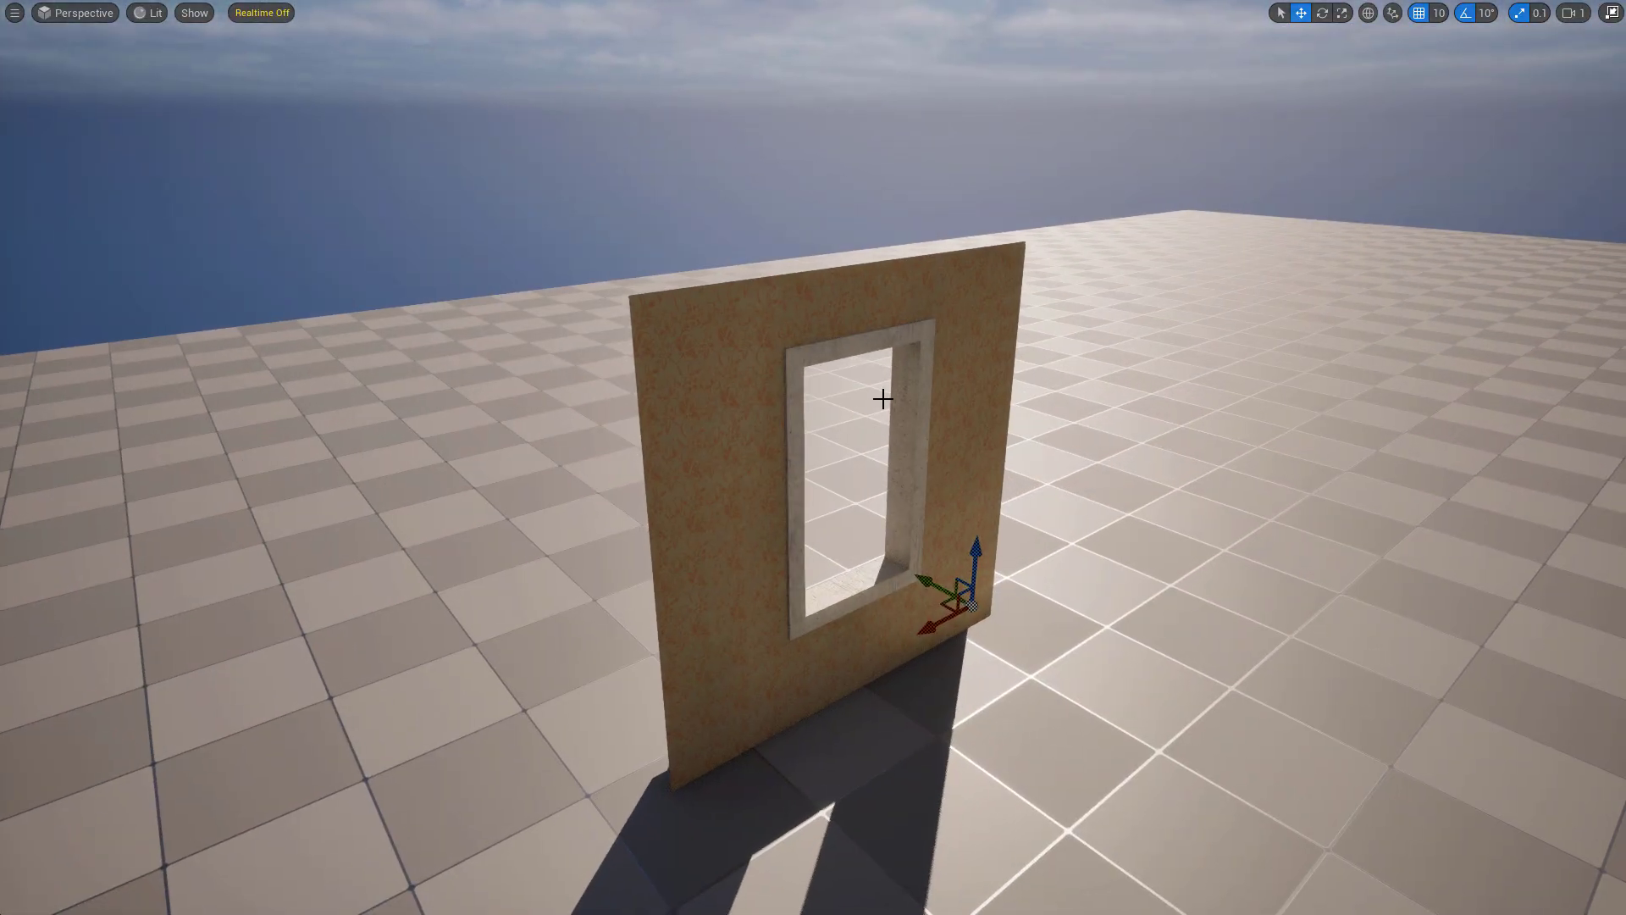
# - Pull the wallpapered back plane away from the freestanding window wall, and undo the move
pyautogui.click(940, 450)
pyautogui.moveTo(648, 762); pyautogui.dragTo(753, 836)
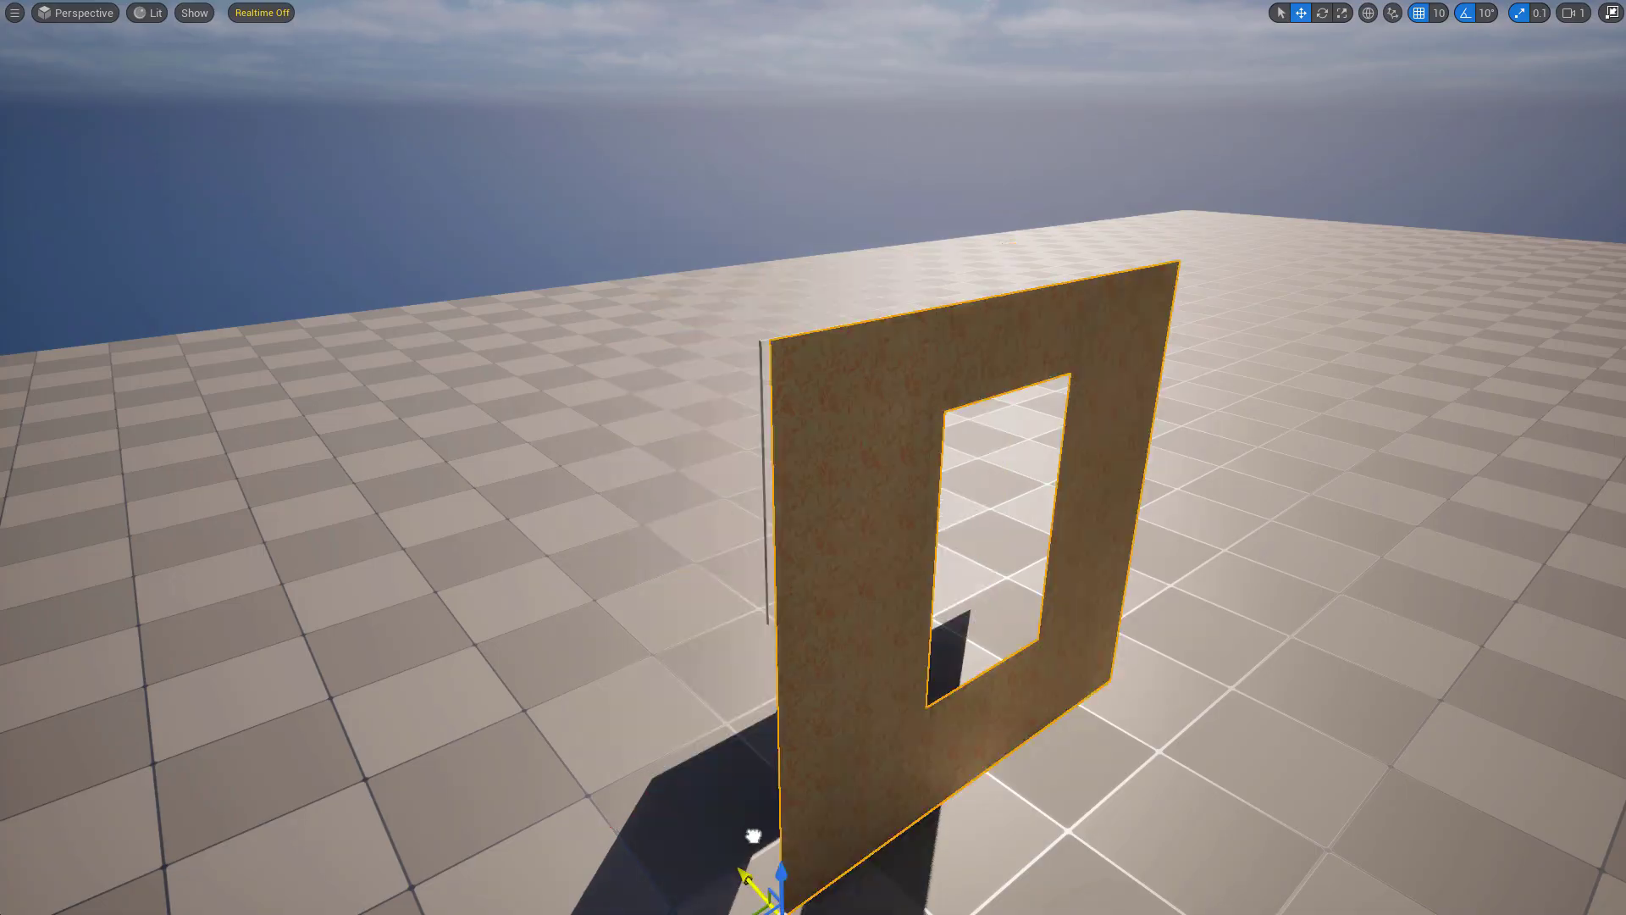
pyautogui.hotkey('ctrl', 'z')
# - Delete the window frame from the freestanding wall to expose the bare opening, and undo the deletion
pyautogui.press('a')
pyautogui.moveTo(861, 548); pyautogui.dragTo(1245, 548, button='right')
pyautogui.click(860, 548)
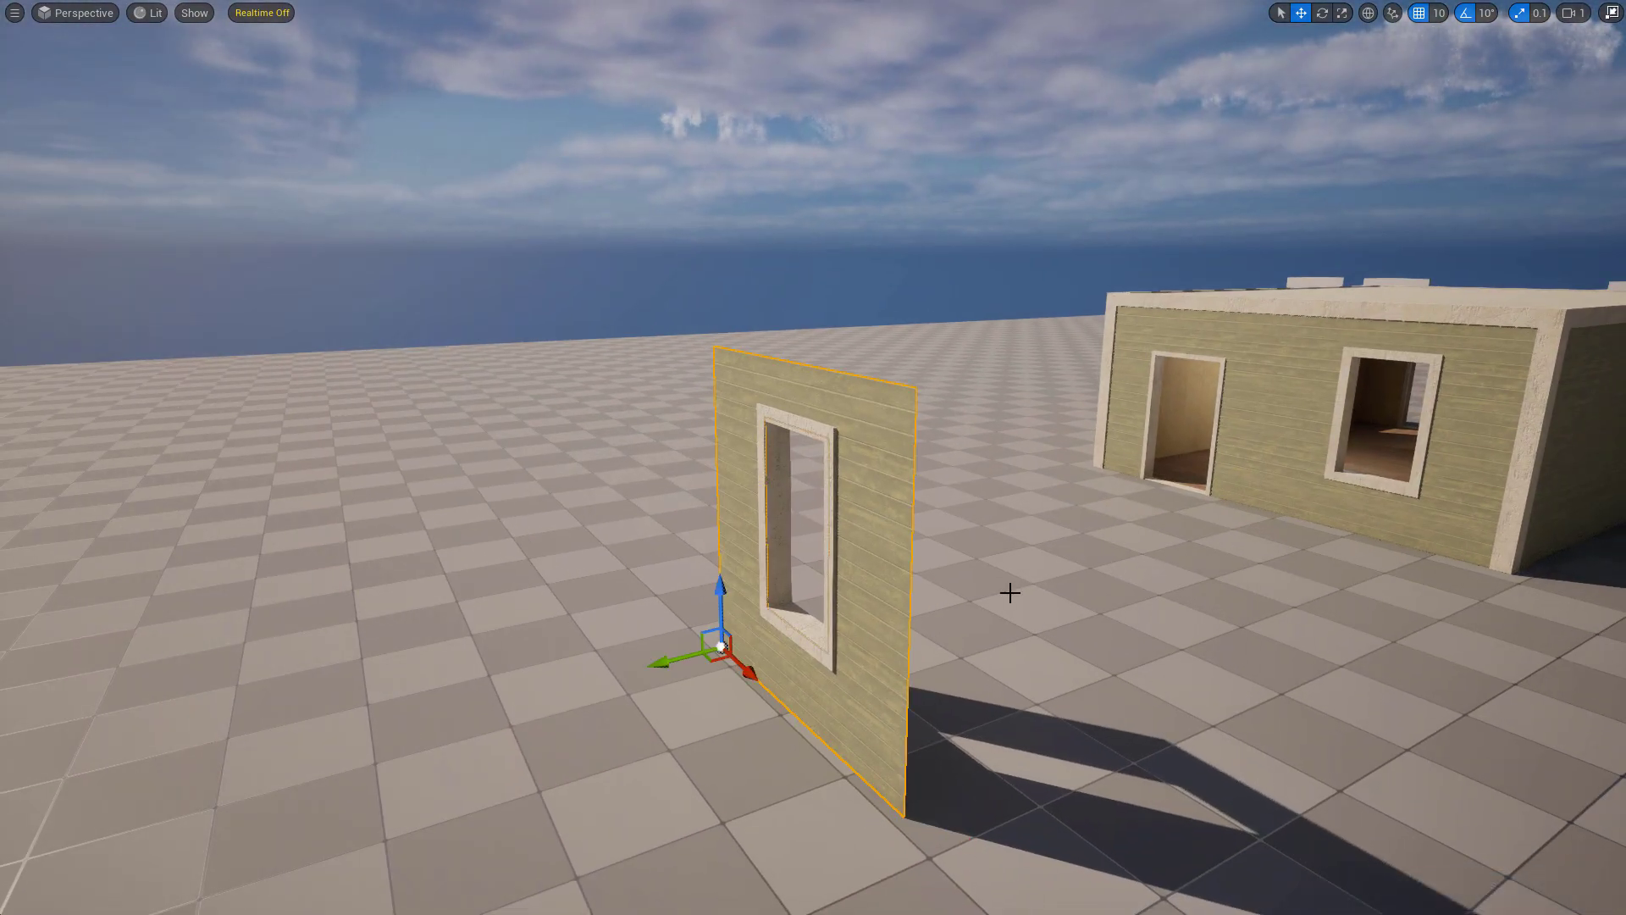
pyautogui.moveTo(1011, 592); pyautogui.dragTo(1135, 593, button='right')
pyautogui.press('w')
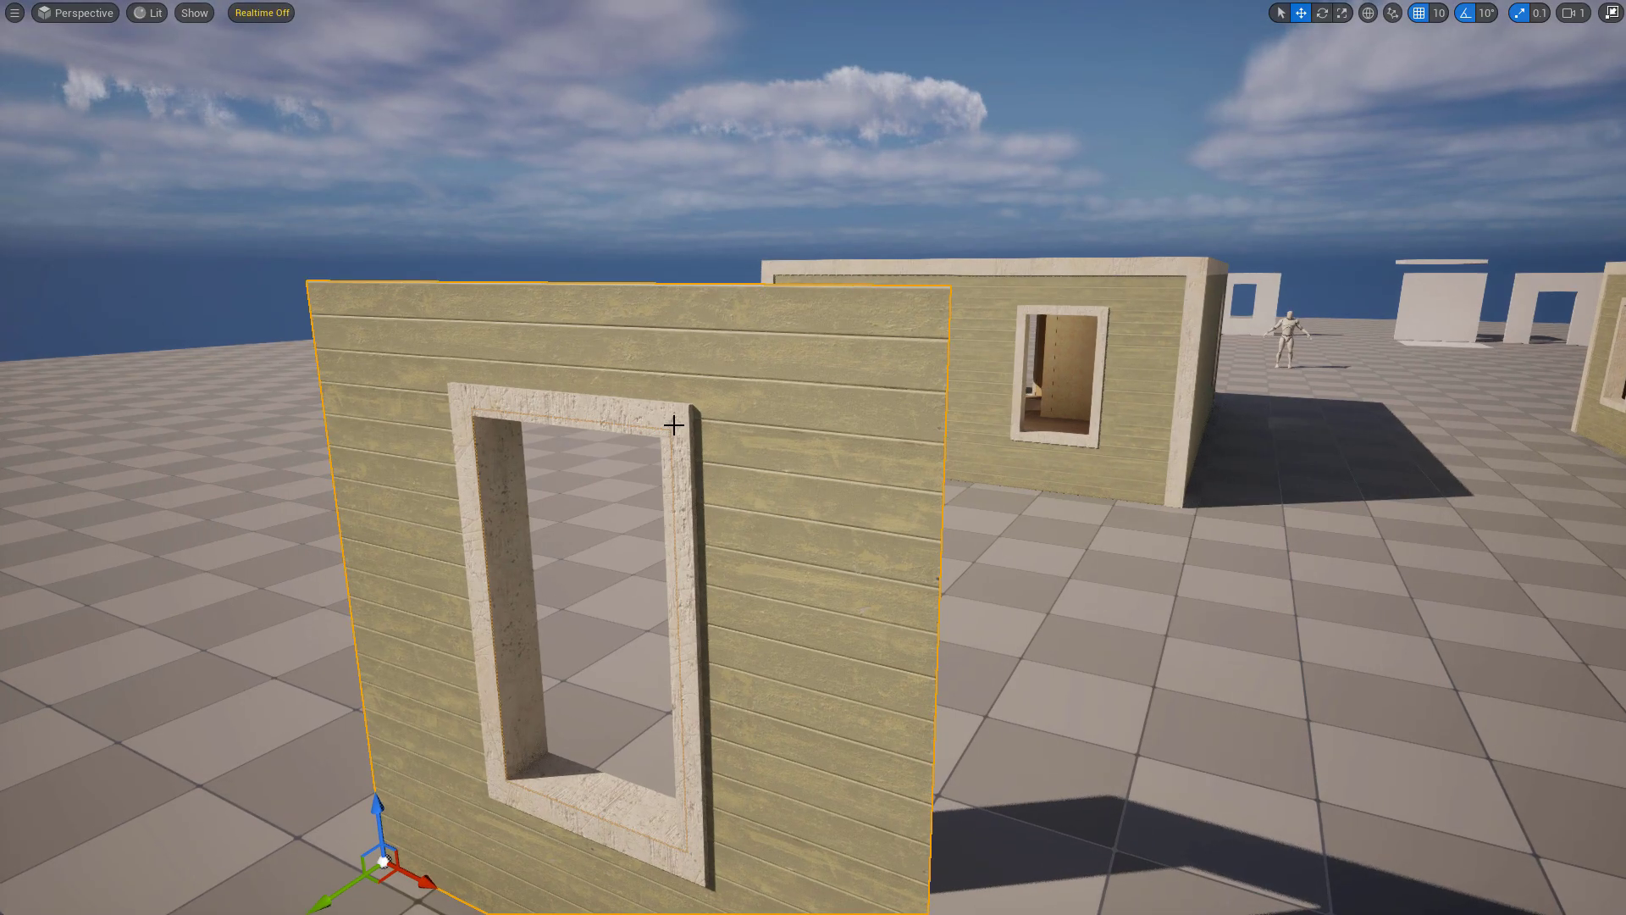
pyautogui.click(674, 425)
pyautogui.press('Delete')
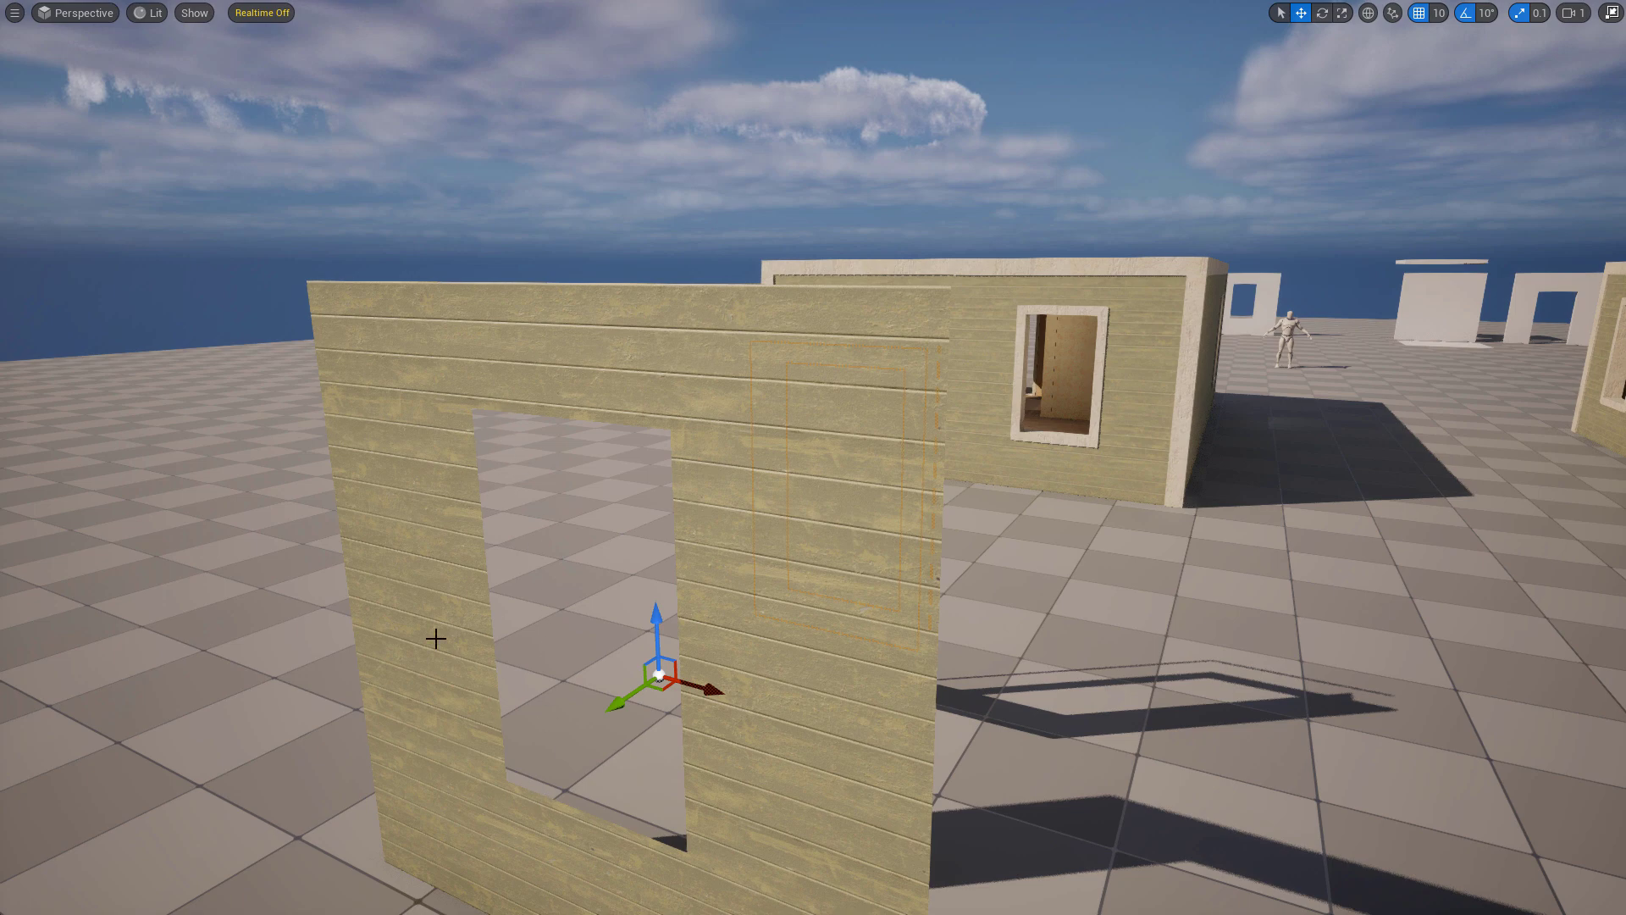
pyautogui.hotkey('ctrl', 'z')
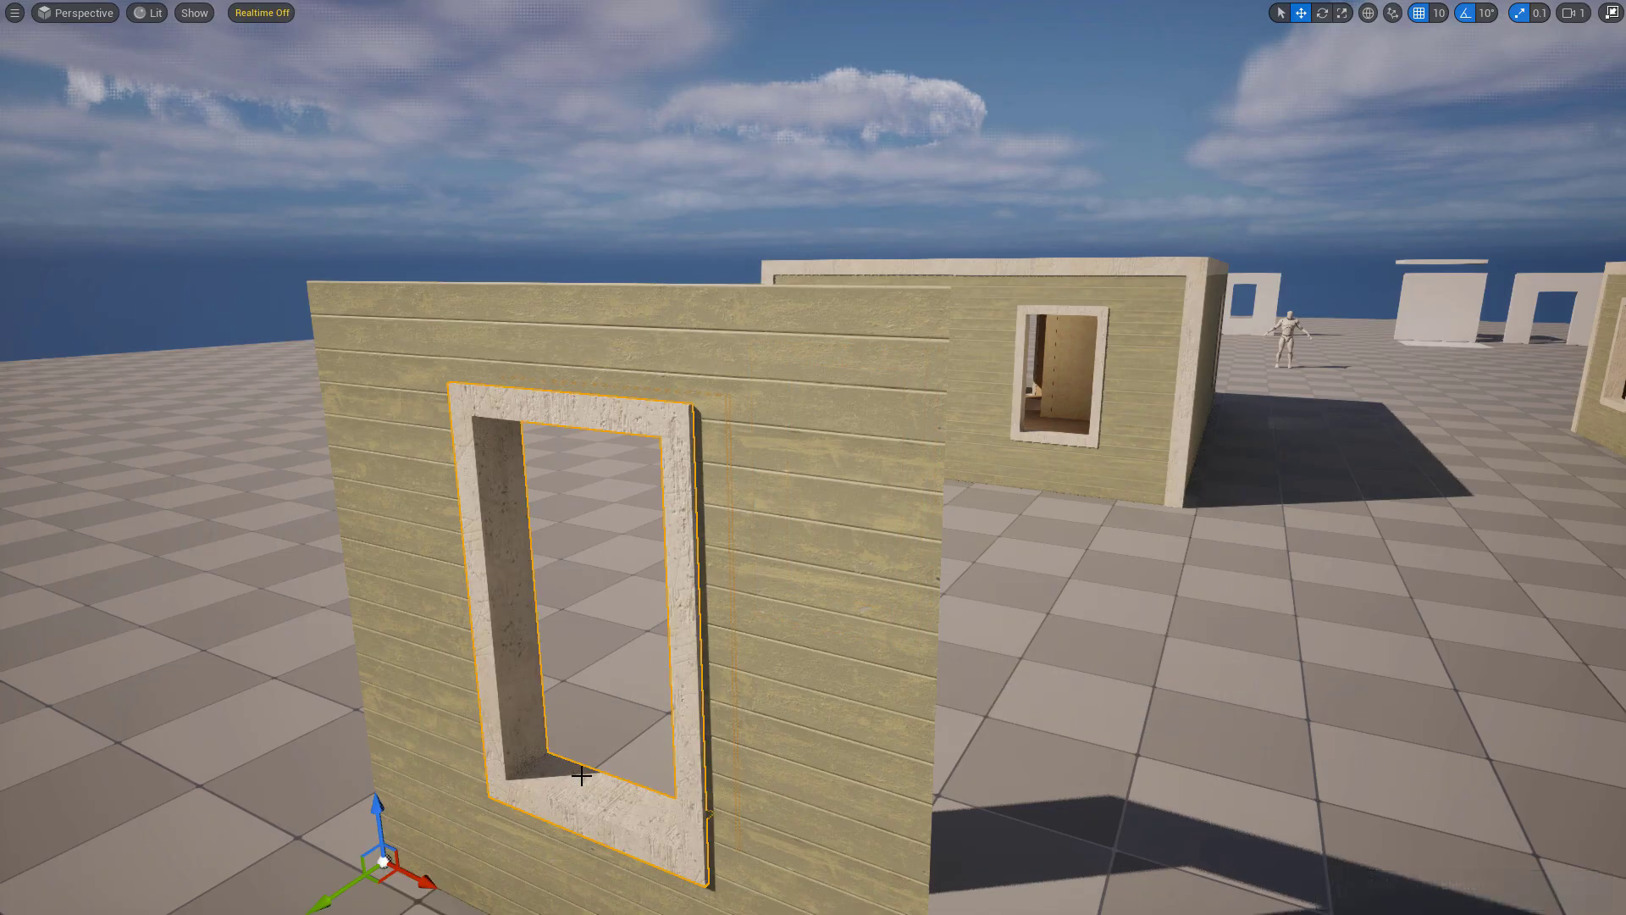
# - Restore the full editor layout and open the Materials folder of Modular_IntExt_PlanesSolids
pyautogui.moveTo(581, 775); pyautogui.dragTo(786, 651, button='right')
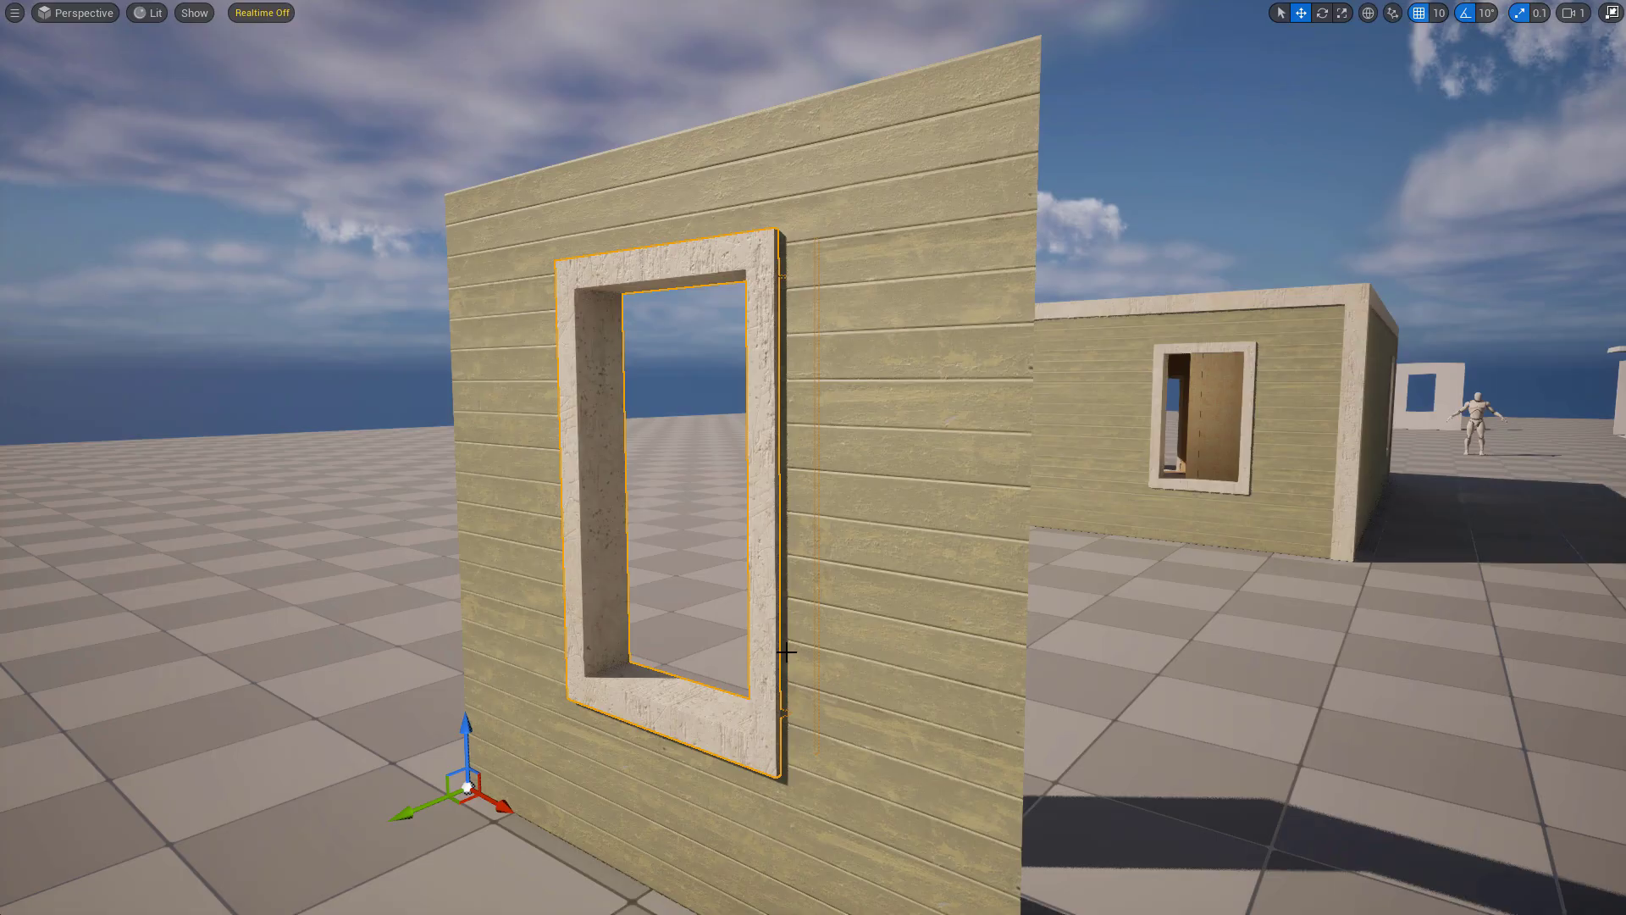
pyautogui.moveTo(919, 518); pyautogui.dragTo(423, 559, button='right')
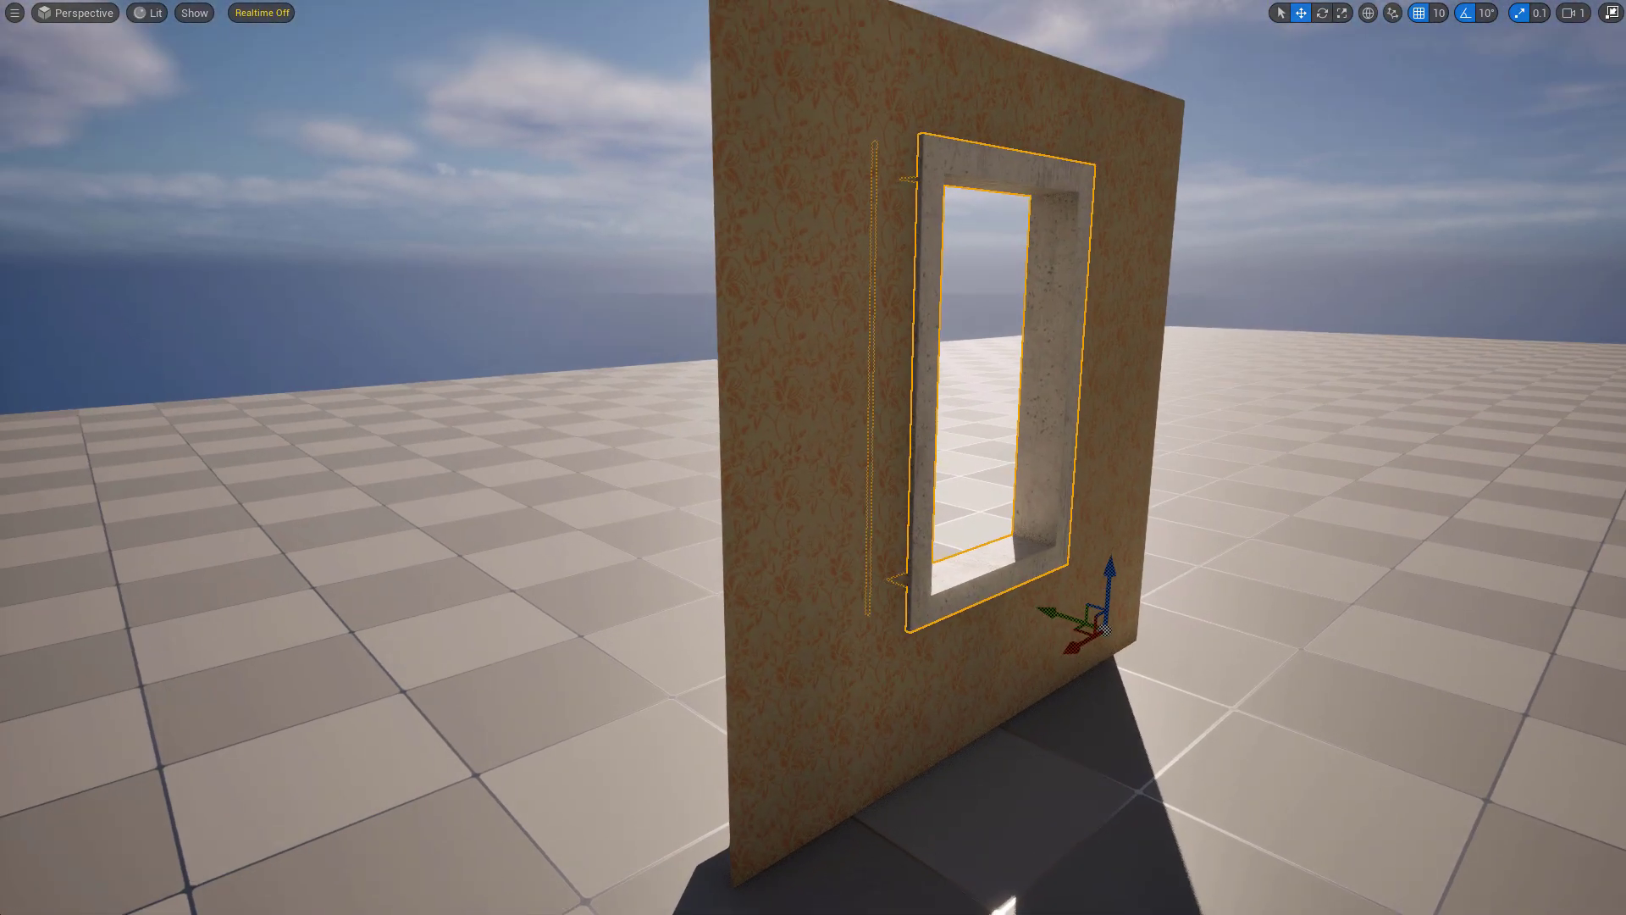
pyautogui.moveTo(623, 500); pyautogui.dragTo(762, 386, button='right')
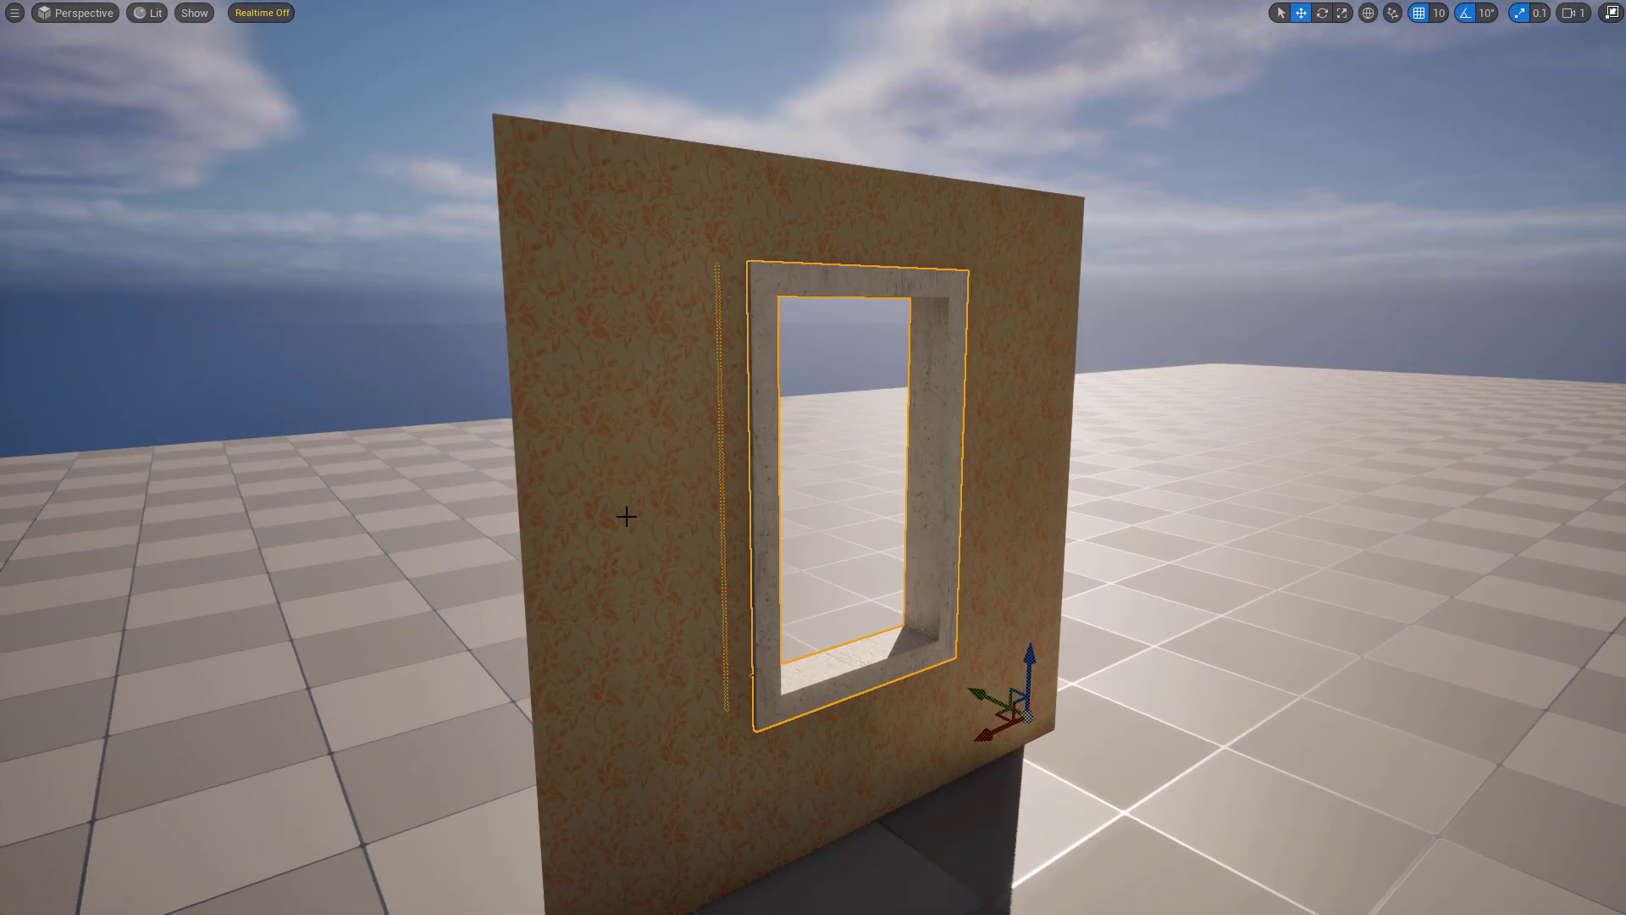
pyautogui.press('F11')
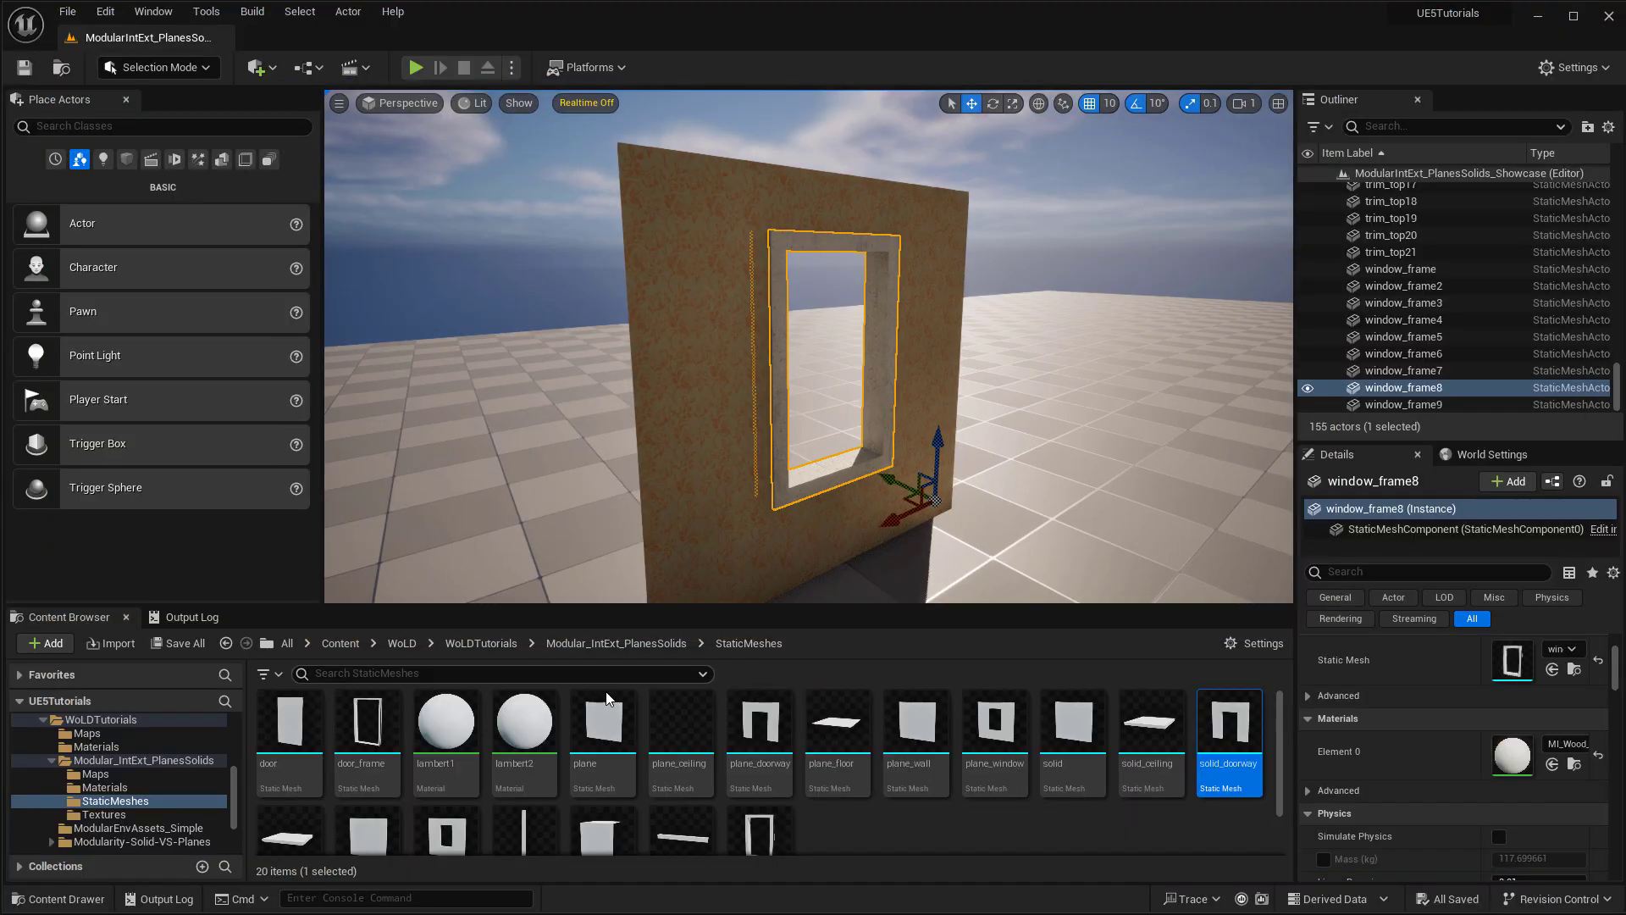
pyautogui.click(103, 787)
# - Apply MI_Wallpaper to the freestanding window wall's interior plane and MI_Wood_Painted_Aged to its exterior plane
pyautogui.moveTo(282, 720); pyautogui.dragTo(710, 397)
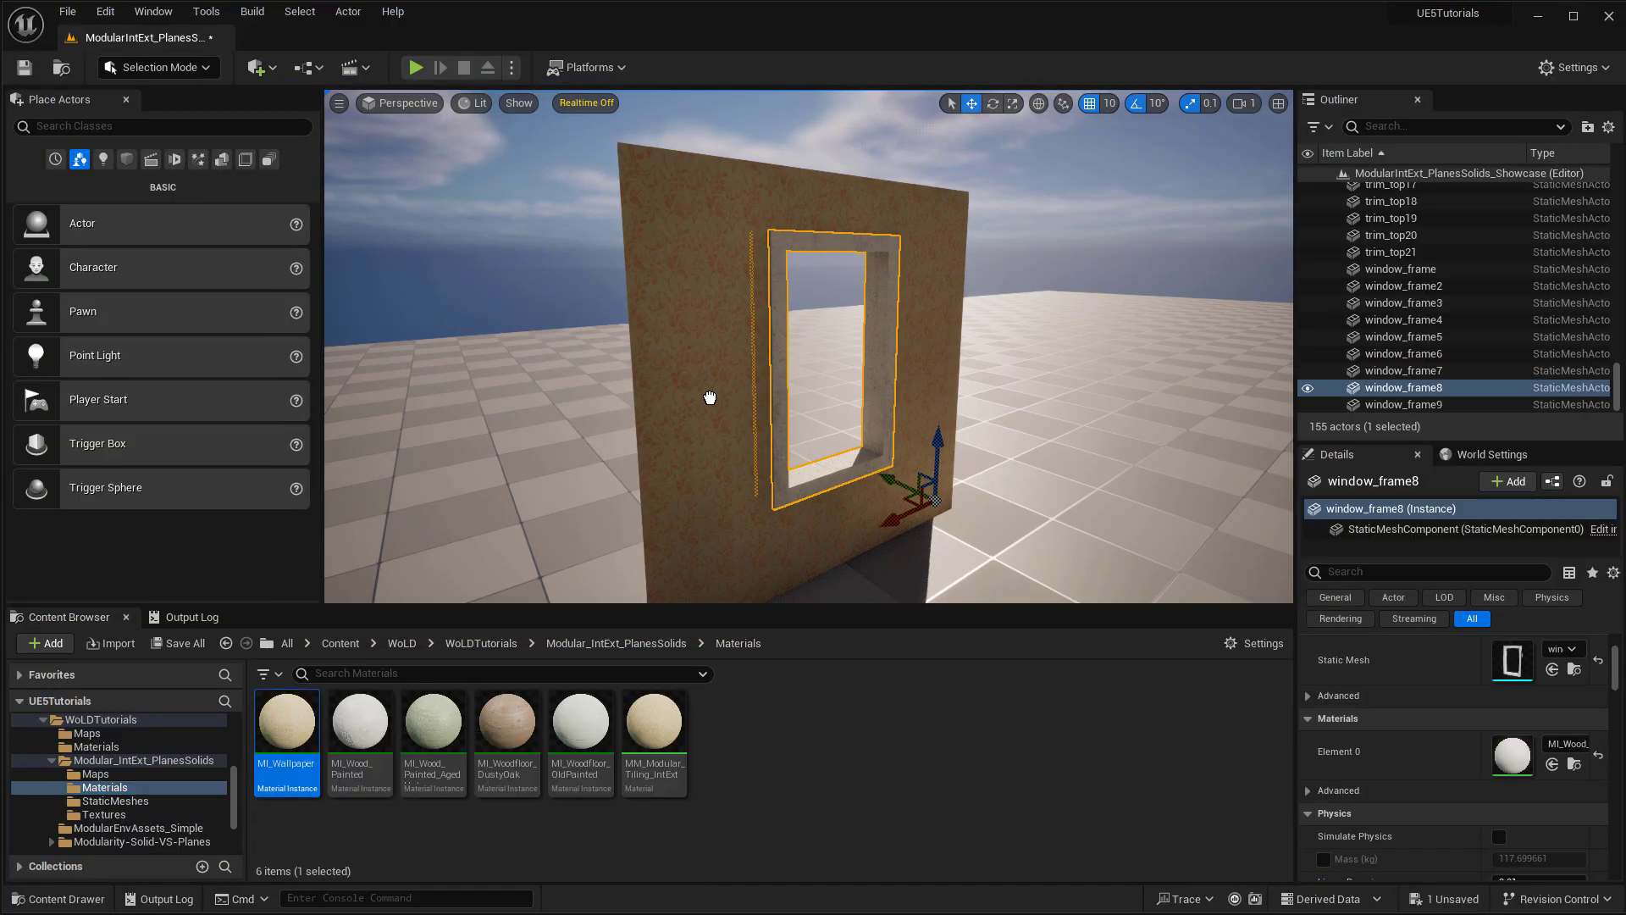
pyautogui.moveTo(709, 397); pyautogui.dragTo(839, 461, button='right')
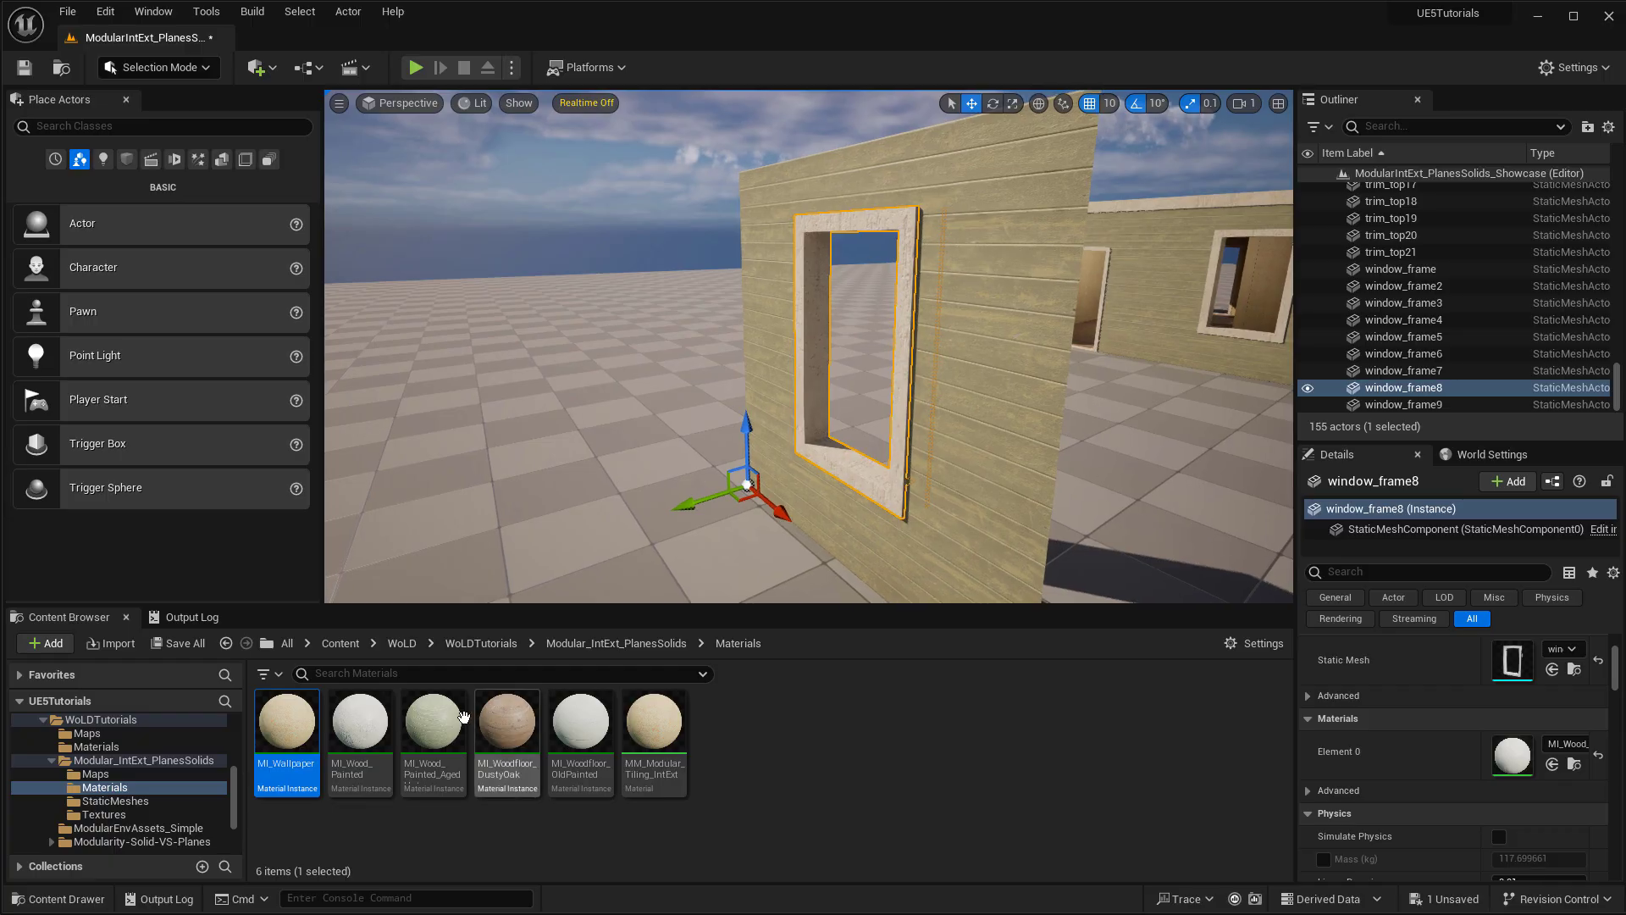
pyautogui.moveTo(445, 714); pyautogui.dragTo(1006, 373)
# - Delete one wallpapered plane of the partition wall inside the house, inspect the room from the other side, and undo the deletion
pyautogui.moveTo(1004, 381); pyautogui.dragTo(669, 381, button='right')
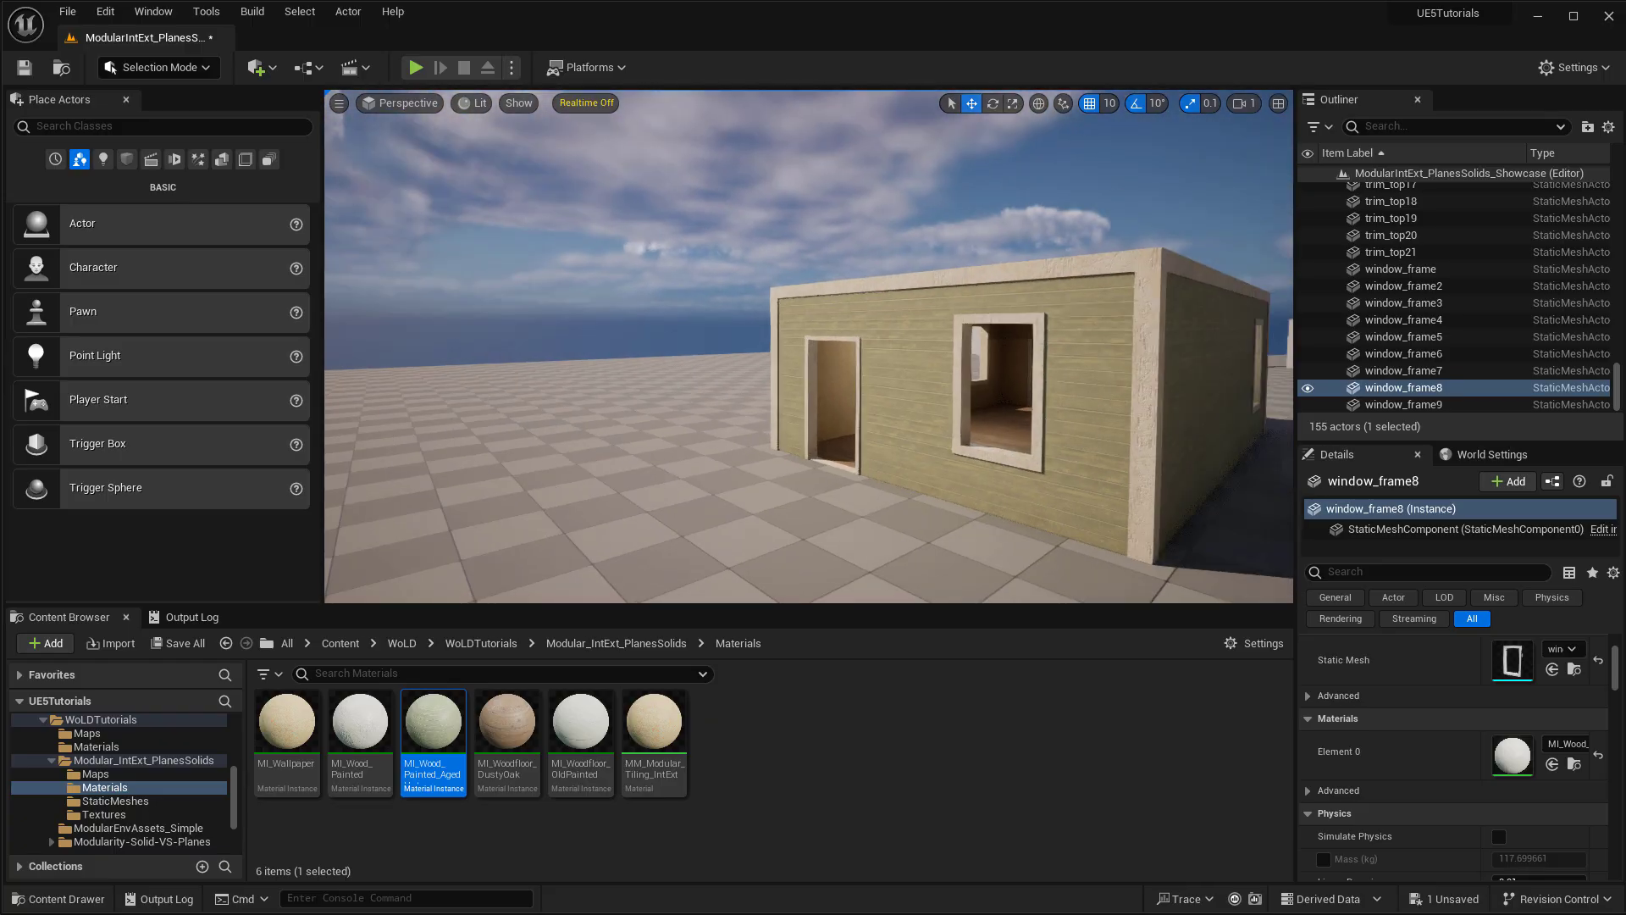
pyautogui.scroll(6, 809, 347)
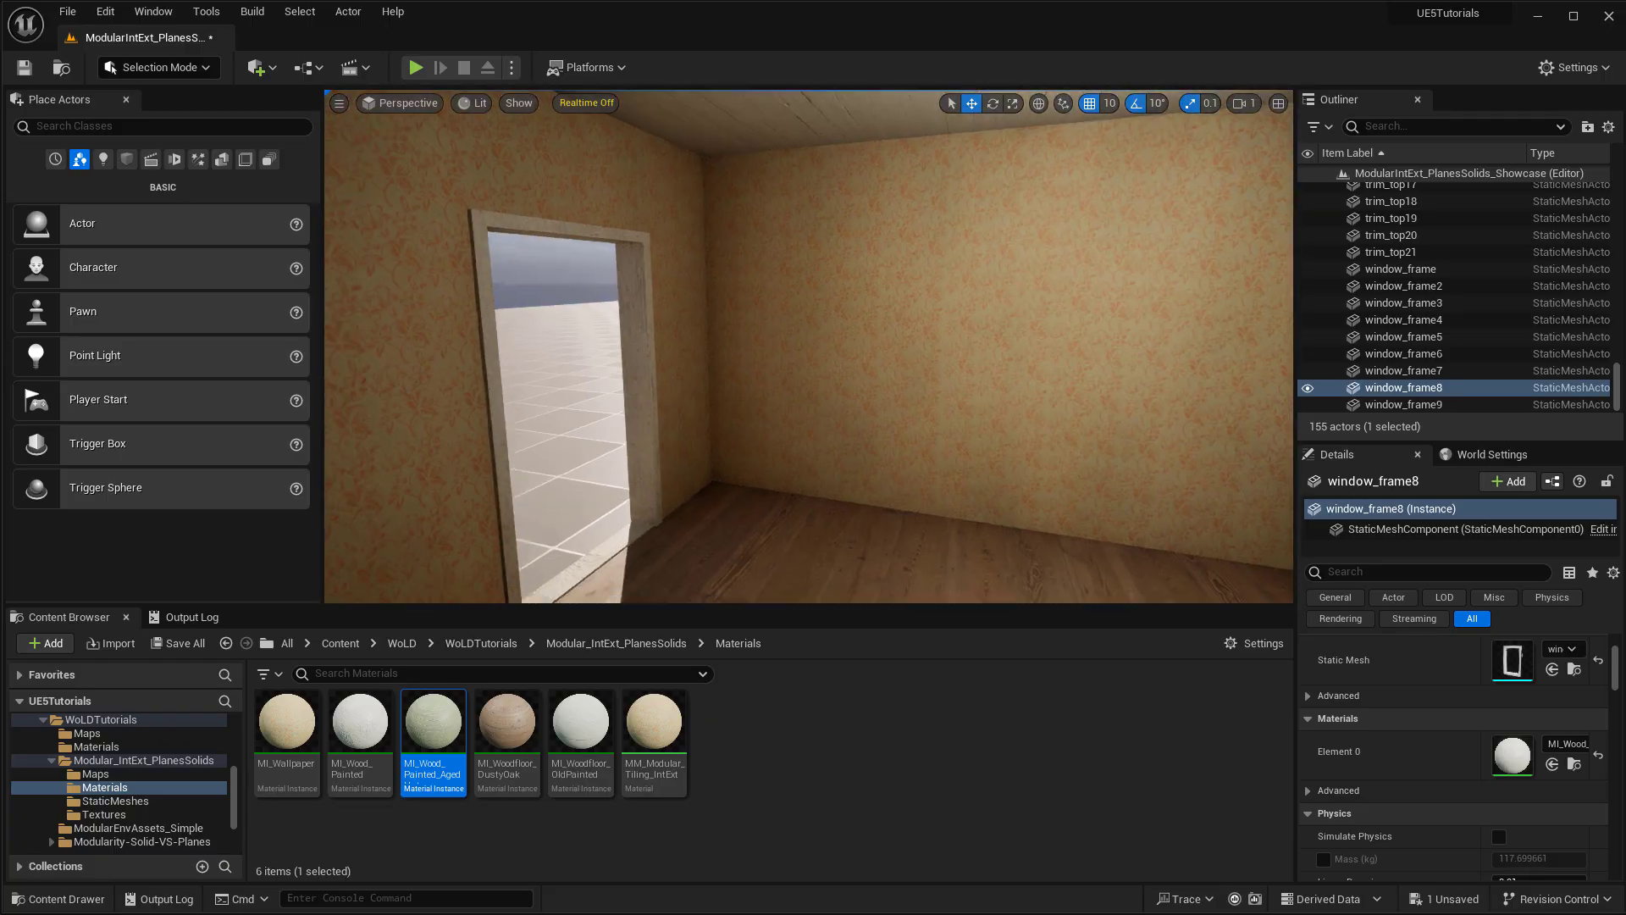
pyautogui.moveTo(809, 347); pyautogui.dragTo(724, 347, button='right')
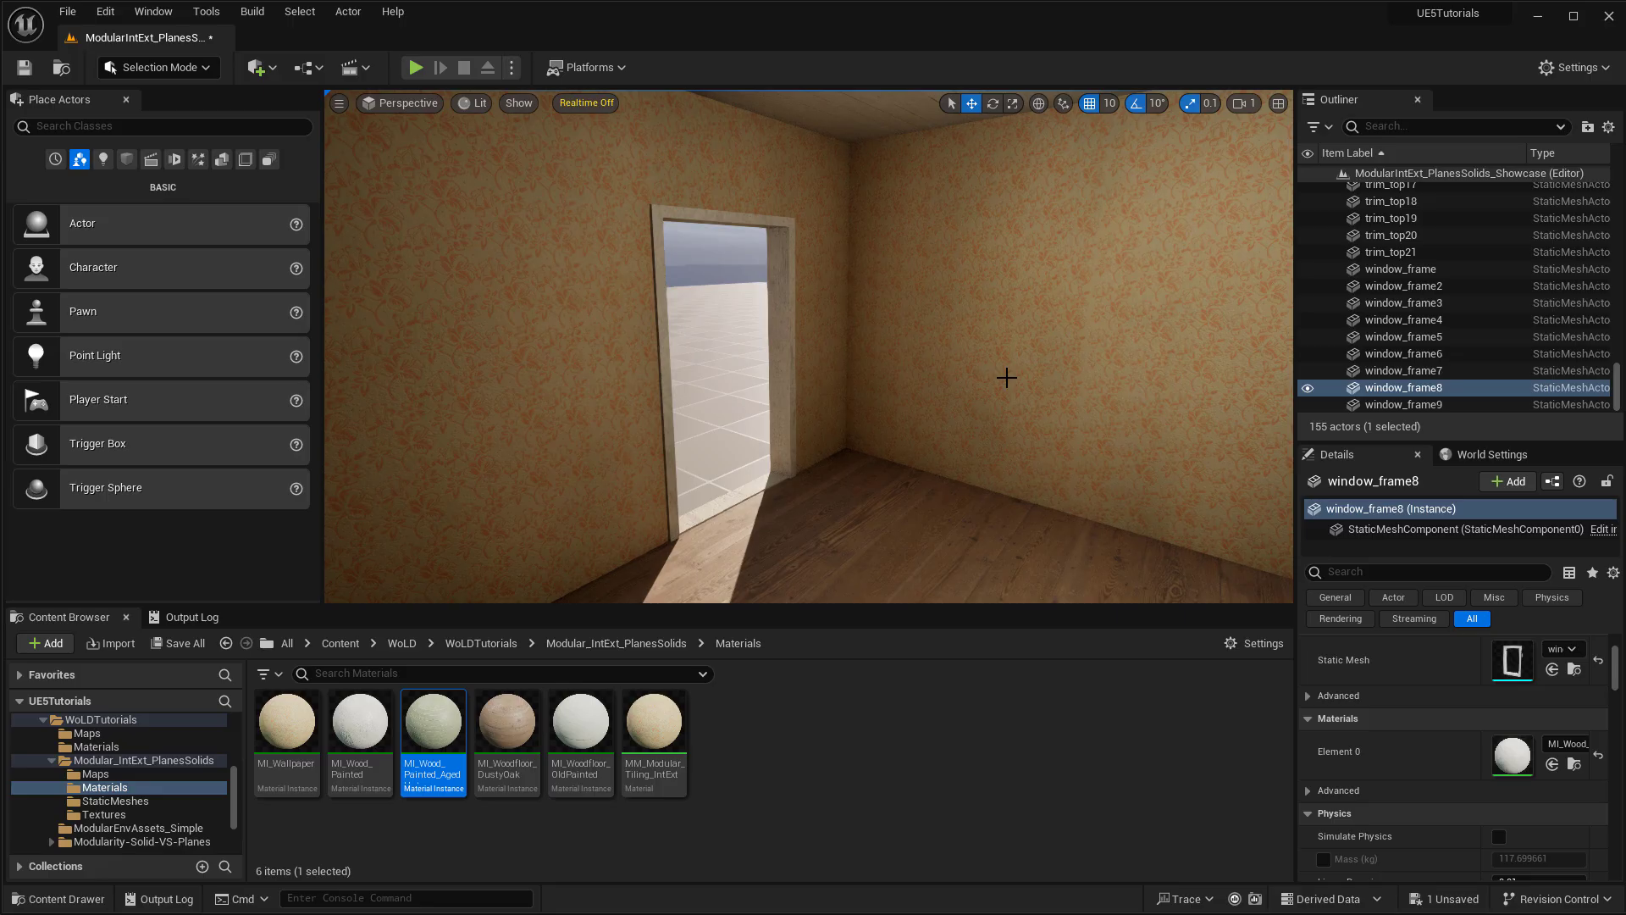
pyautogui.moveTo(1007, 378); pyautogui.dragTo(937, 359, button='right')
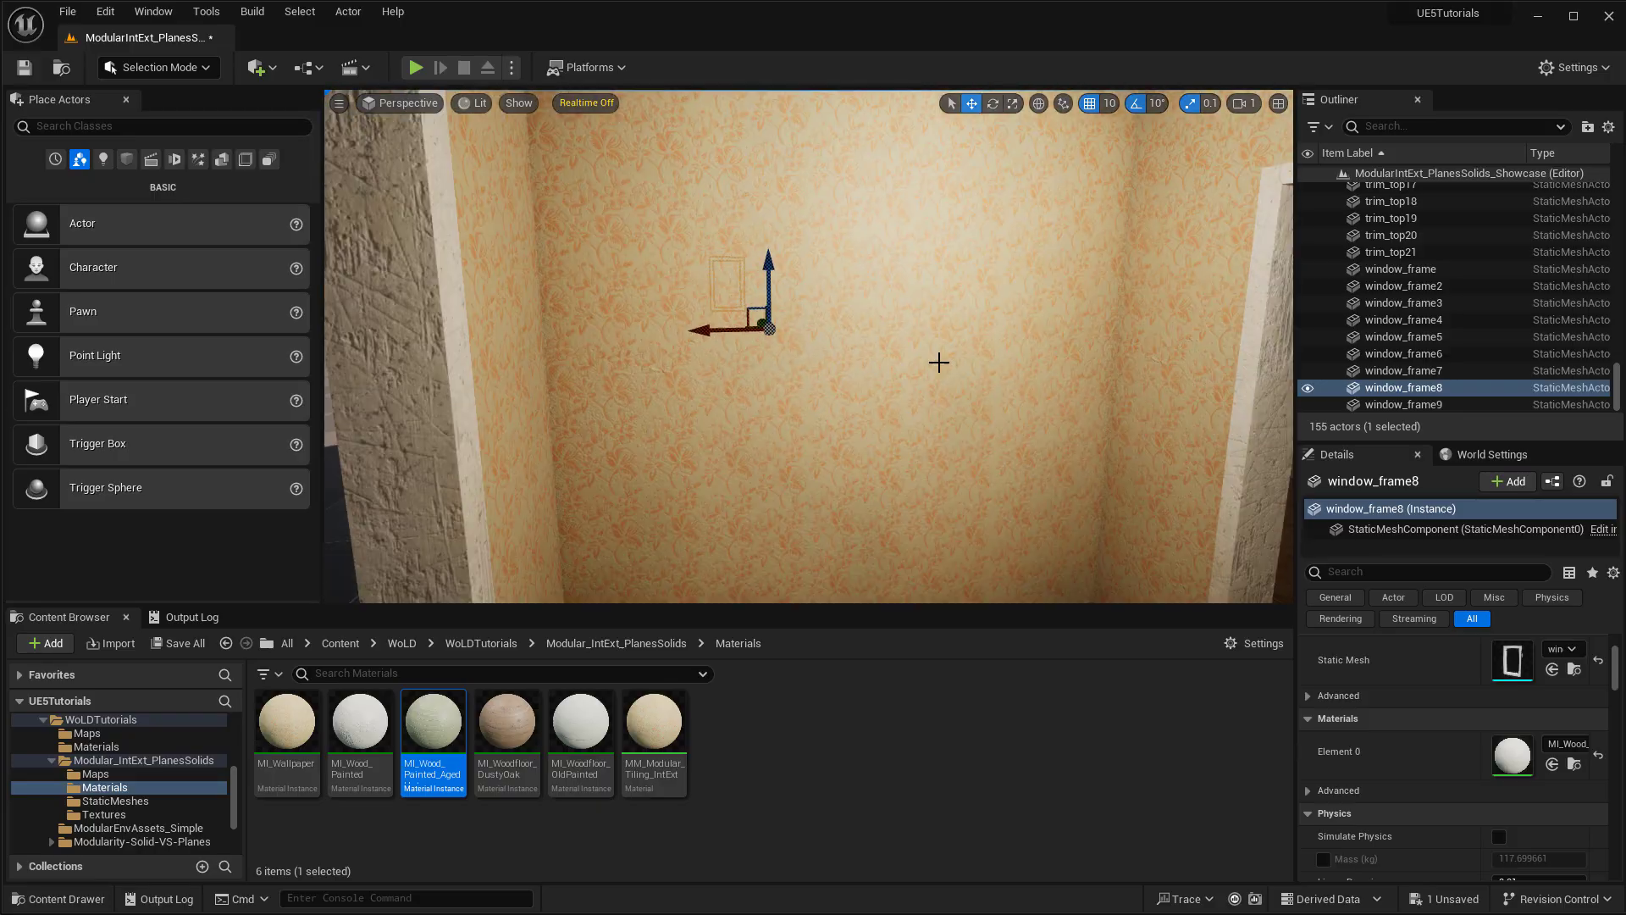
pyautogui.click(946, 376)
pyautogui.press('f')
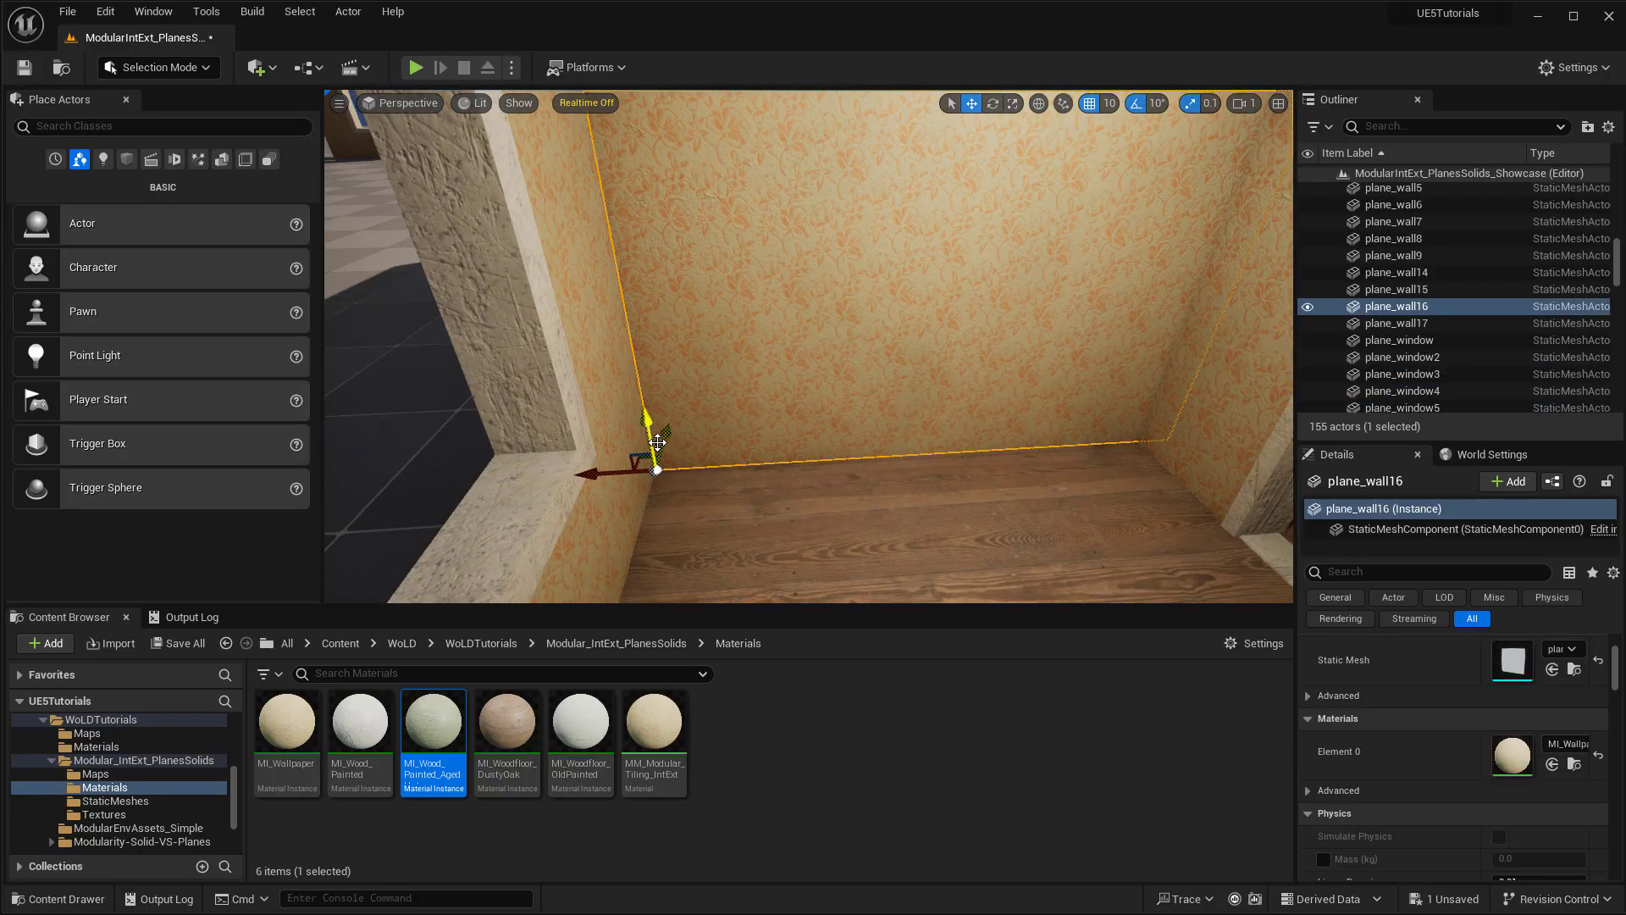
pyautogui.moveTo(662, 438); pyautogui.dragTo(662, 437, button='right')
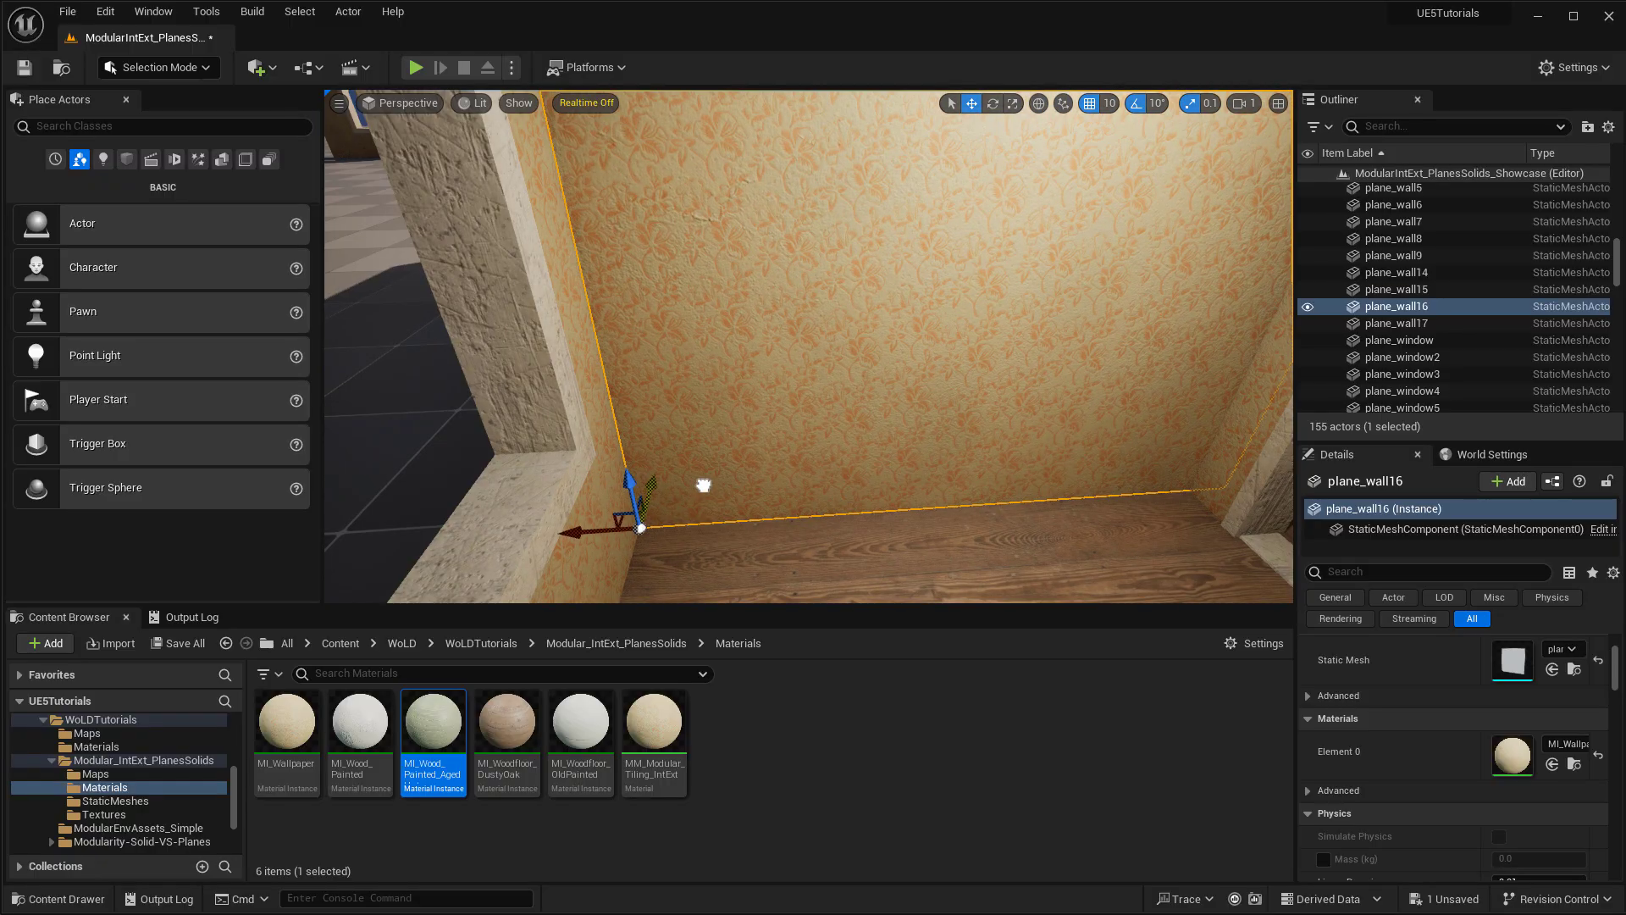
pyautogui.press('Delete')
pyautogui.moveTo(764, 426); pyautogui.dragTo(764, 426, button='right')
pyautogui.moveTo(911, 356); pyautogui.dragTo(911, 356, button='right')
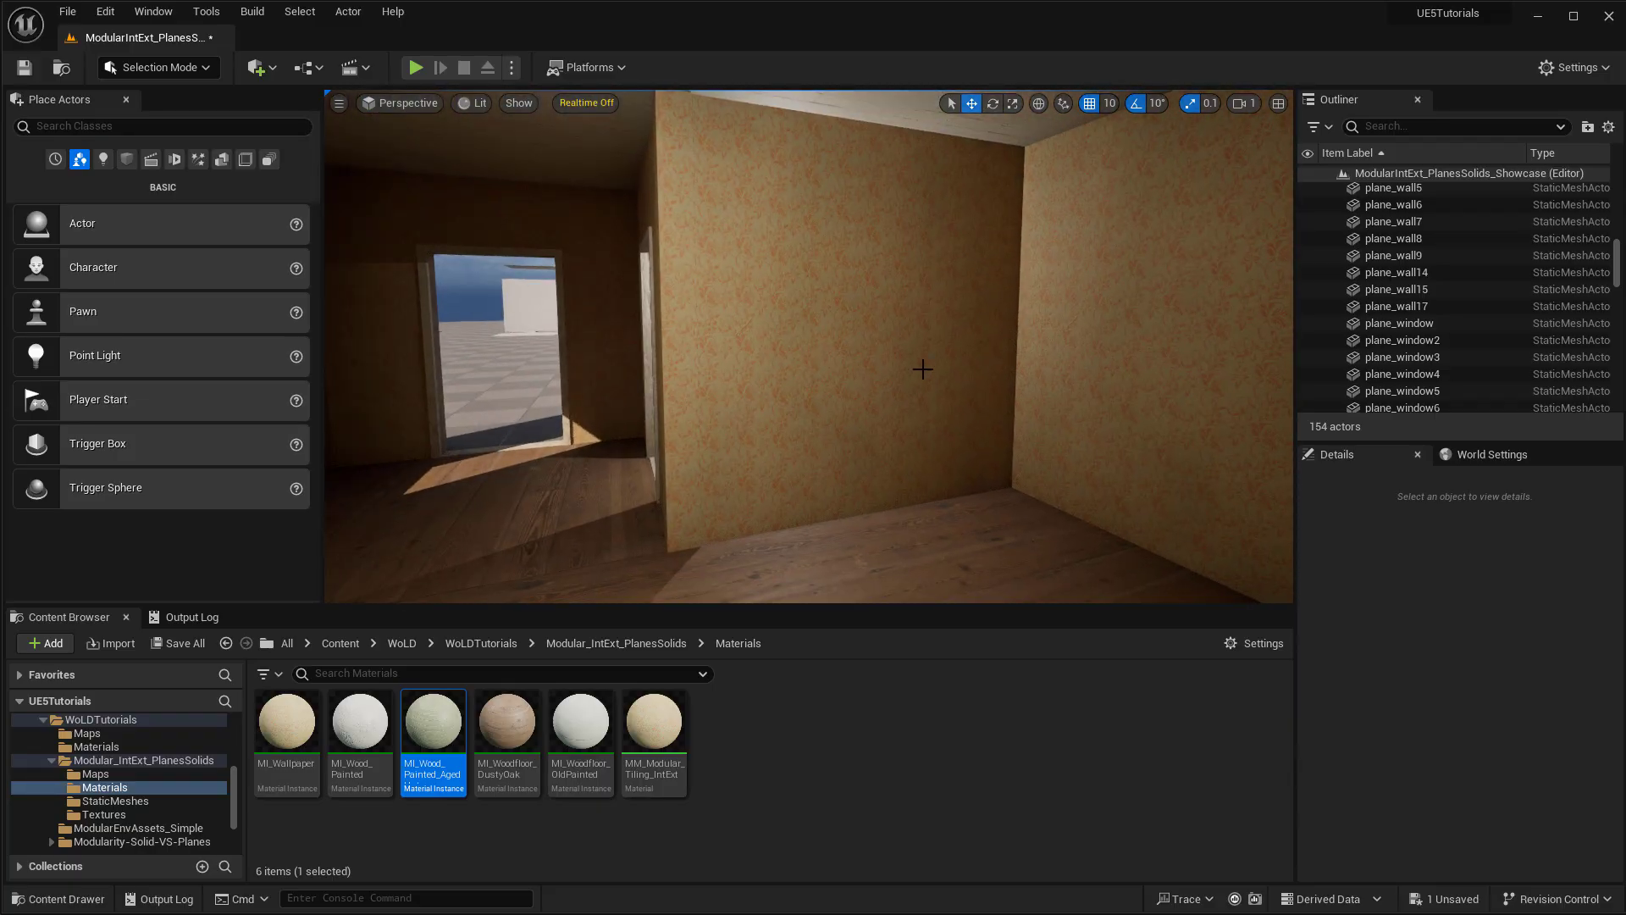
pyautogui.hotkey('ctrl', 'z')
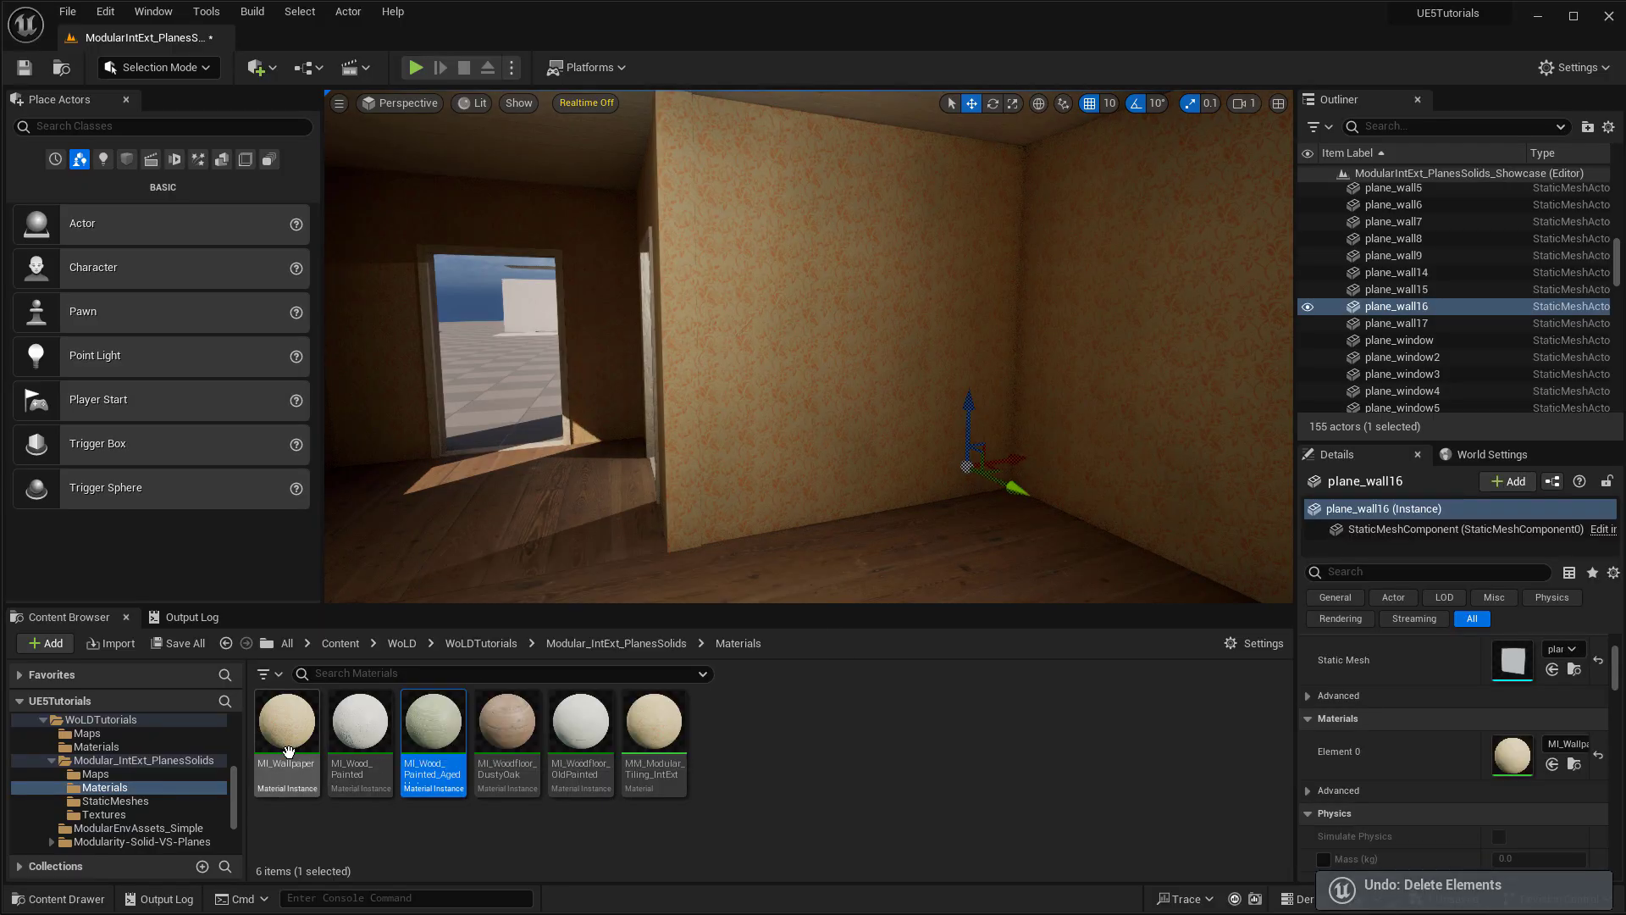
# - Apply MI_Wood_Painted_Aged to the planes on both sides of the house's partition wall
pyautogui.moveTo(286, 737); pyautogui.dragTo(826, 292)
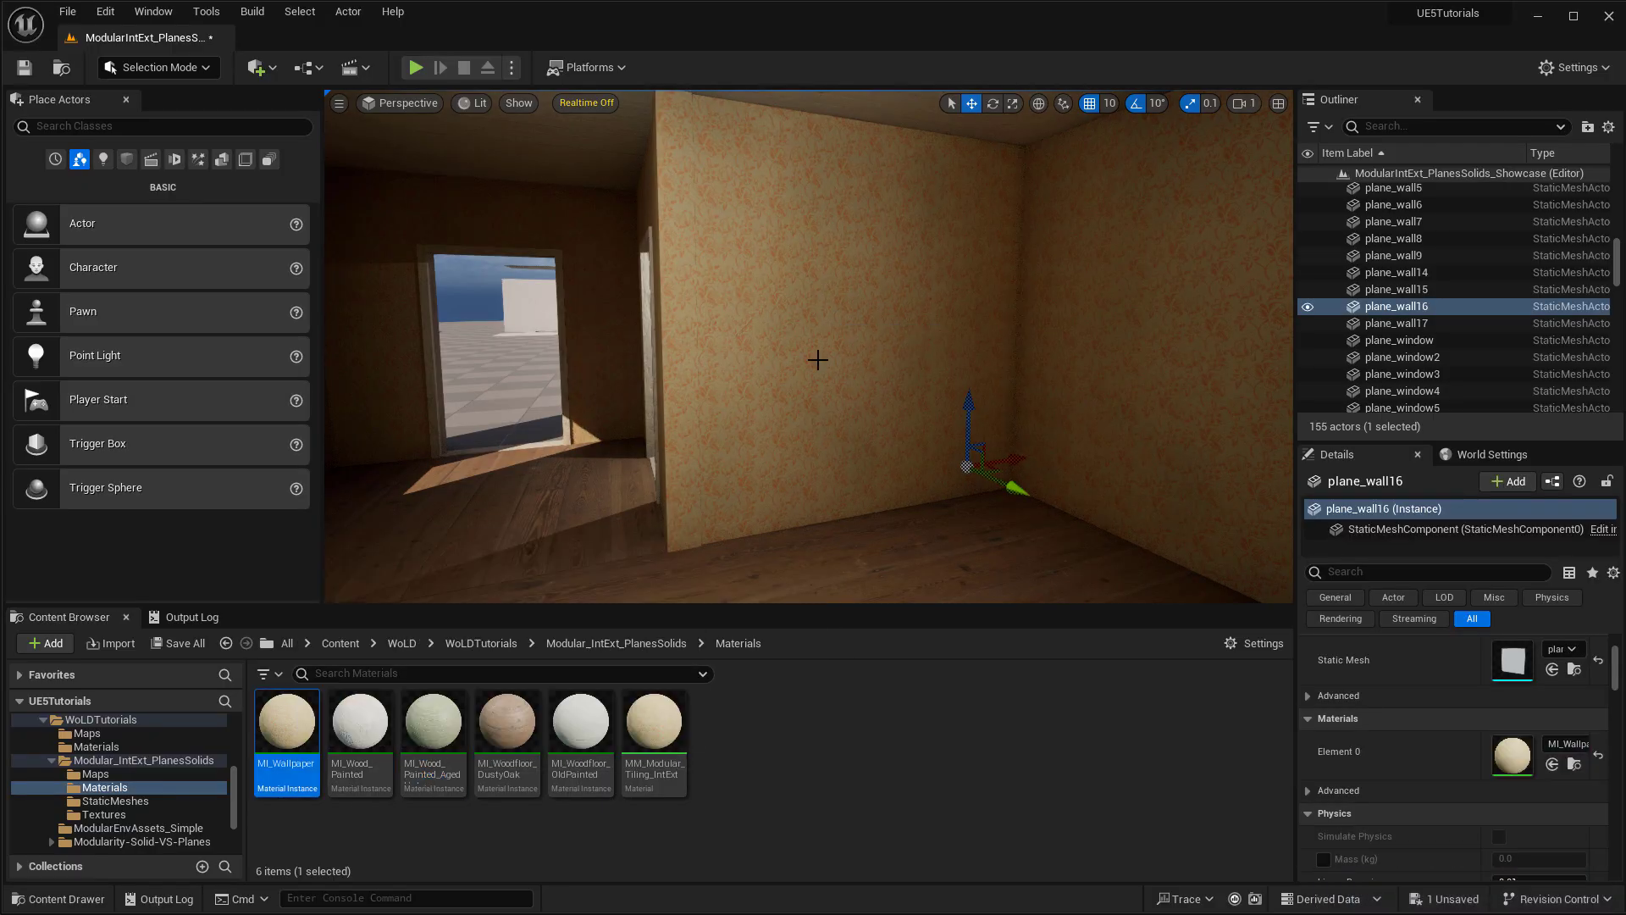
pyautogui.moveTo(433, 721); pyautogui.dragTo(830, 339)
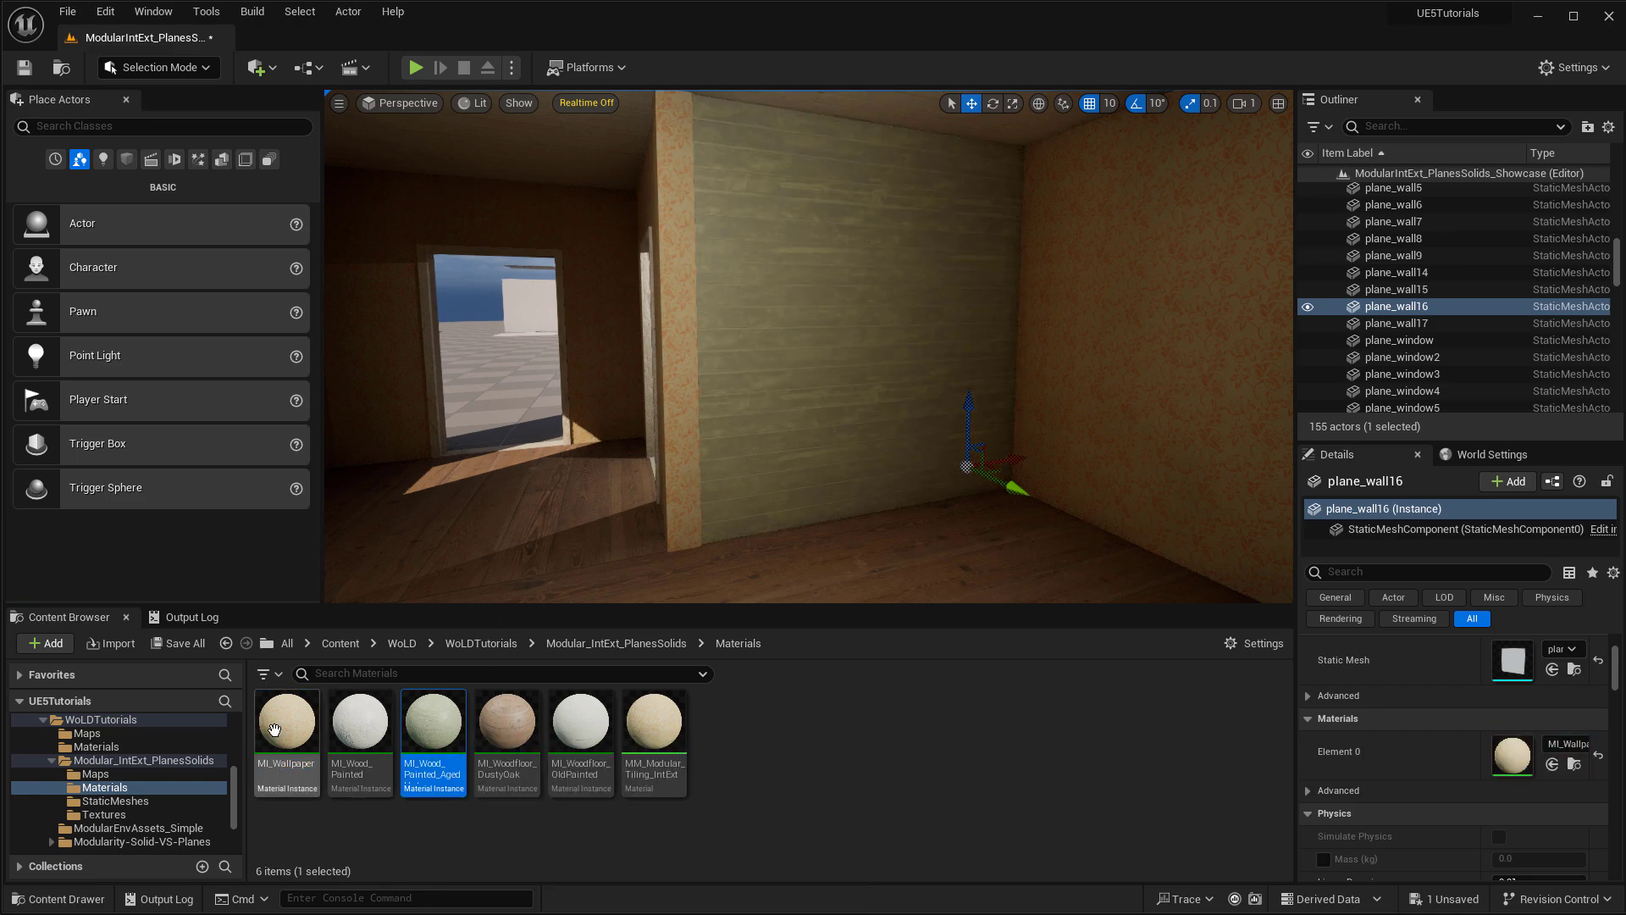
pyautogui.moveTo(830, 339); pyautogui.dragTo(1084, 347, button='right')
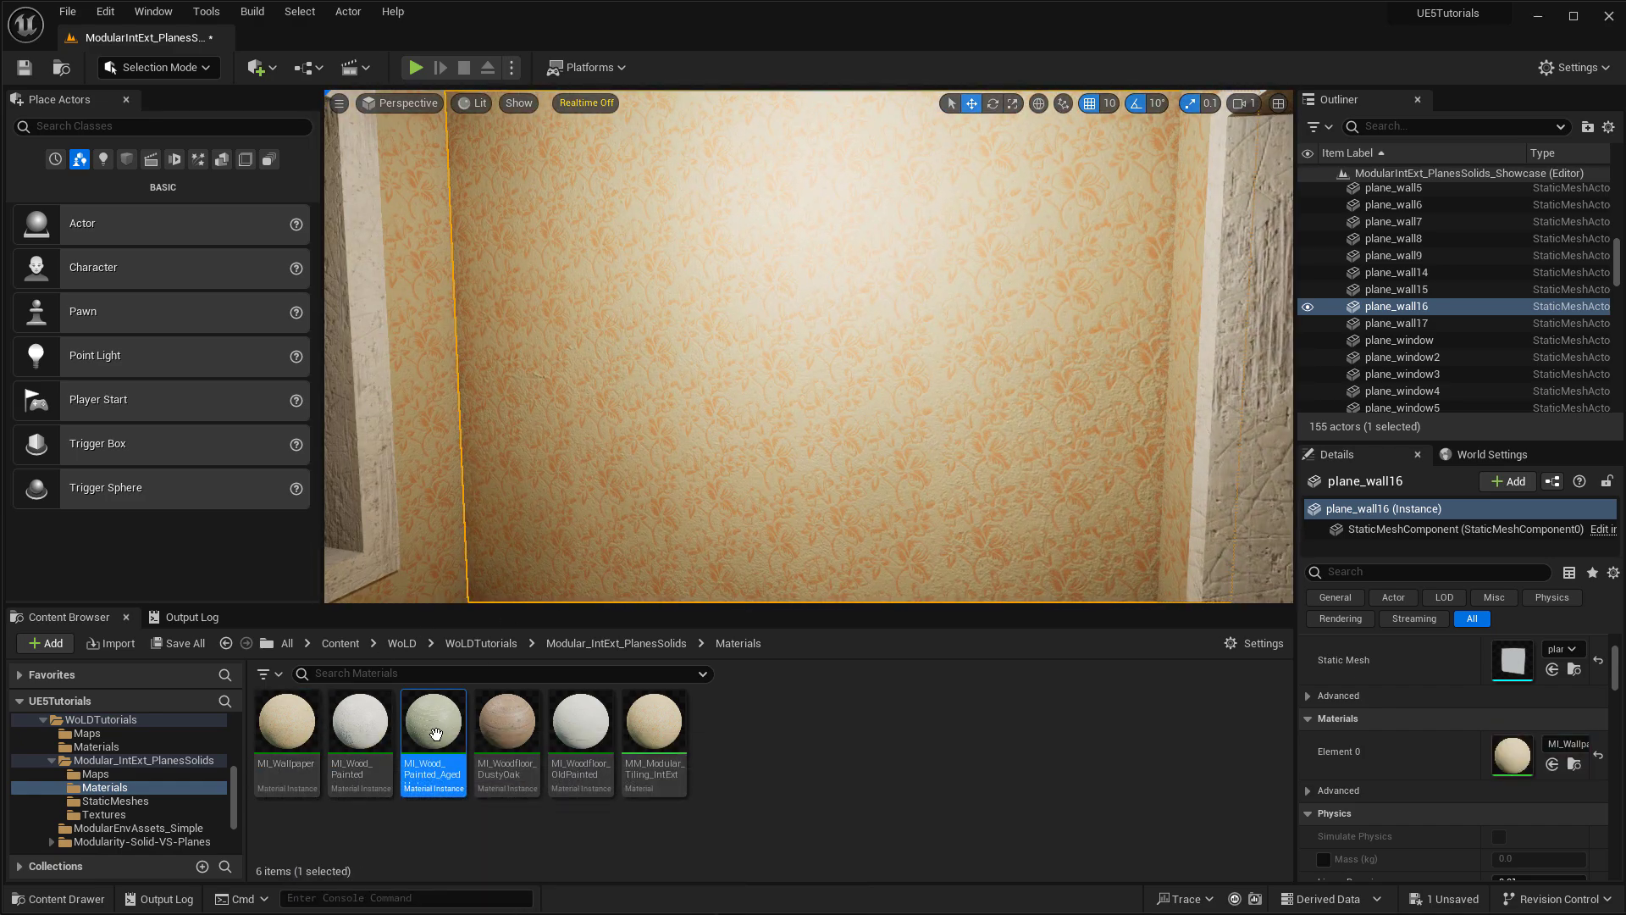
pyautogui.moveTo(434, 721)
pyautogui.mouseDown()
pyautogui.moveTo(754, 495)
pyautogui.moveTo(795, 435)
pyautogui.mouseUp()
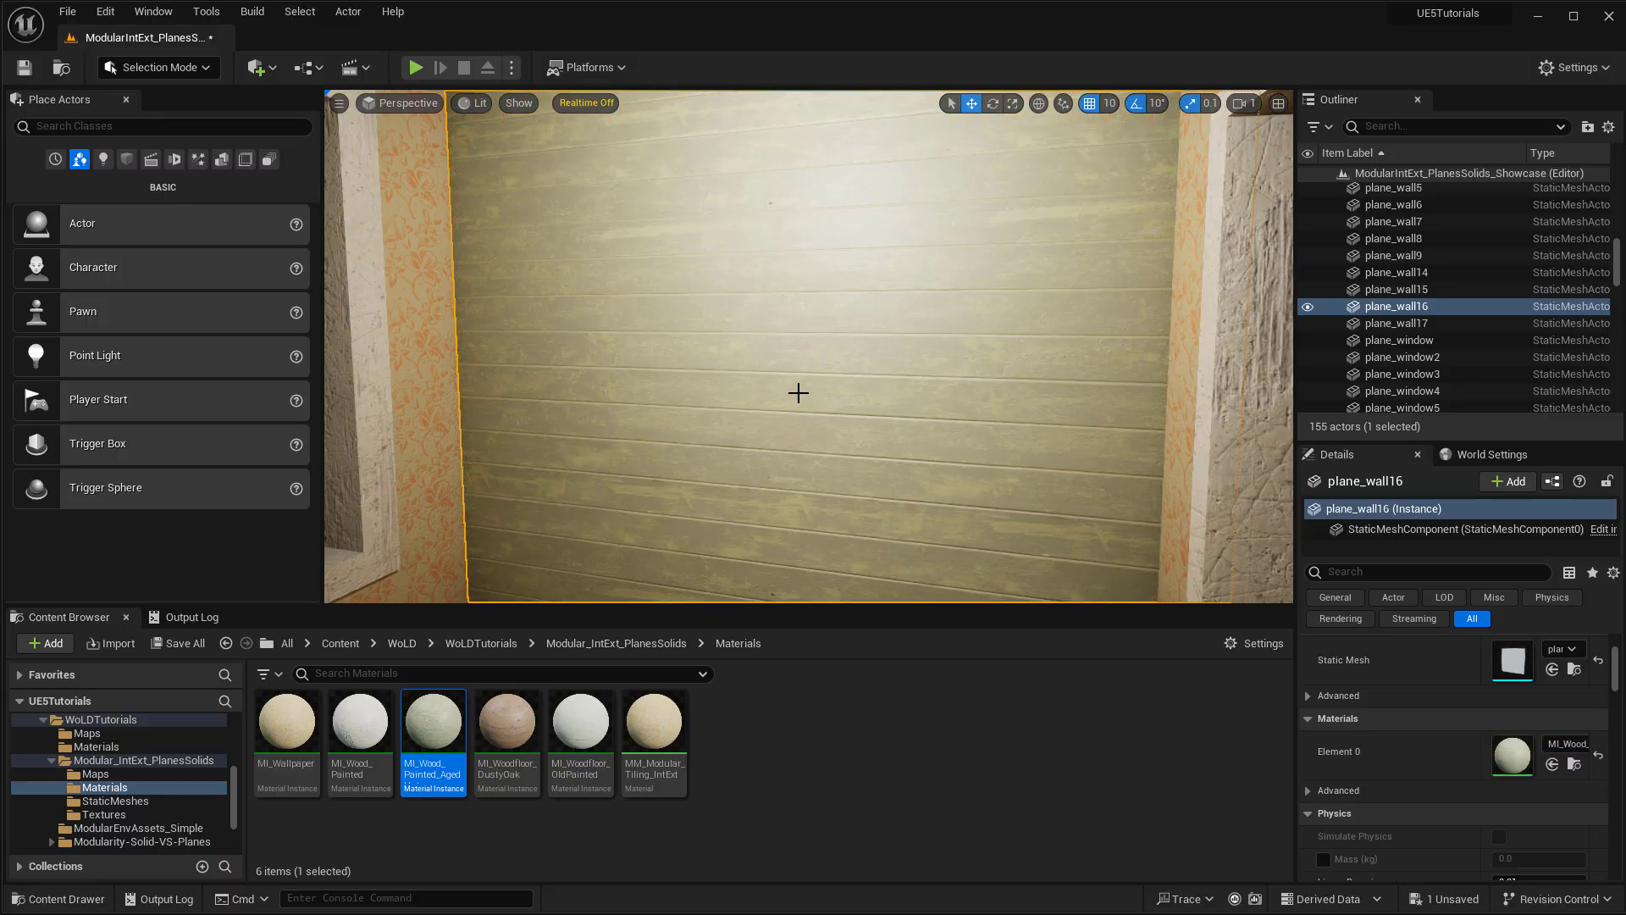
pyautogui.moveTo(811, 371); pyautogui.dragTo(839, 318, button='right')
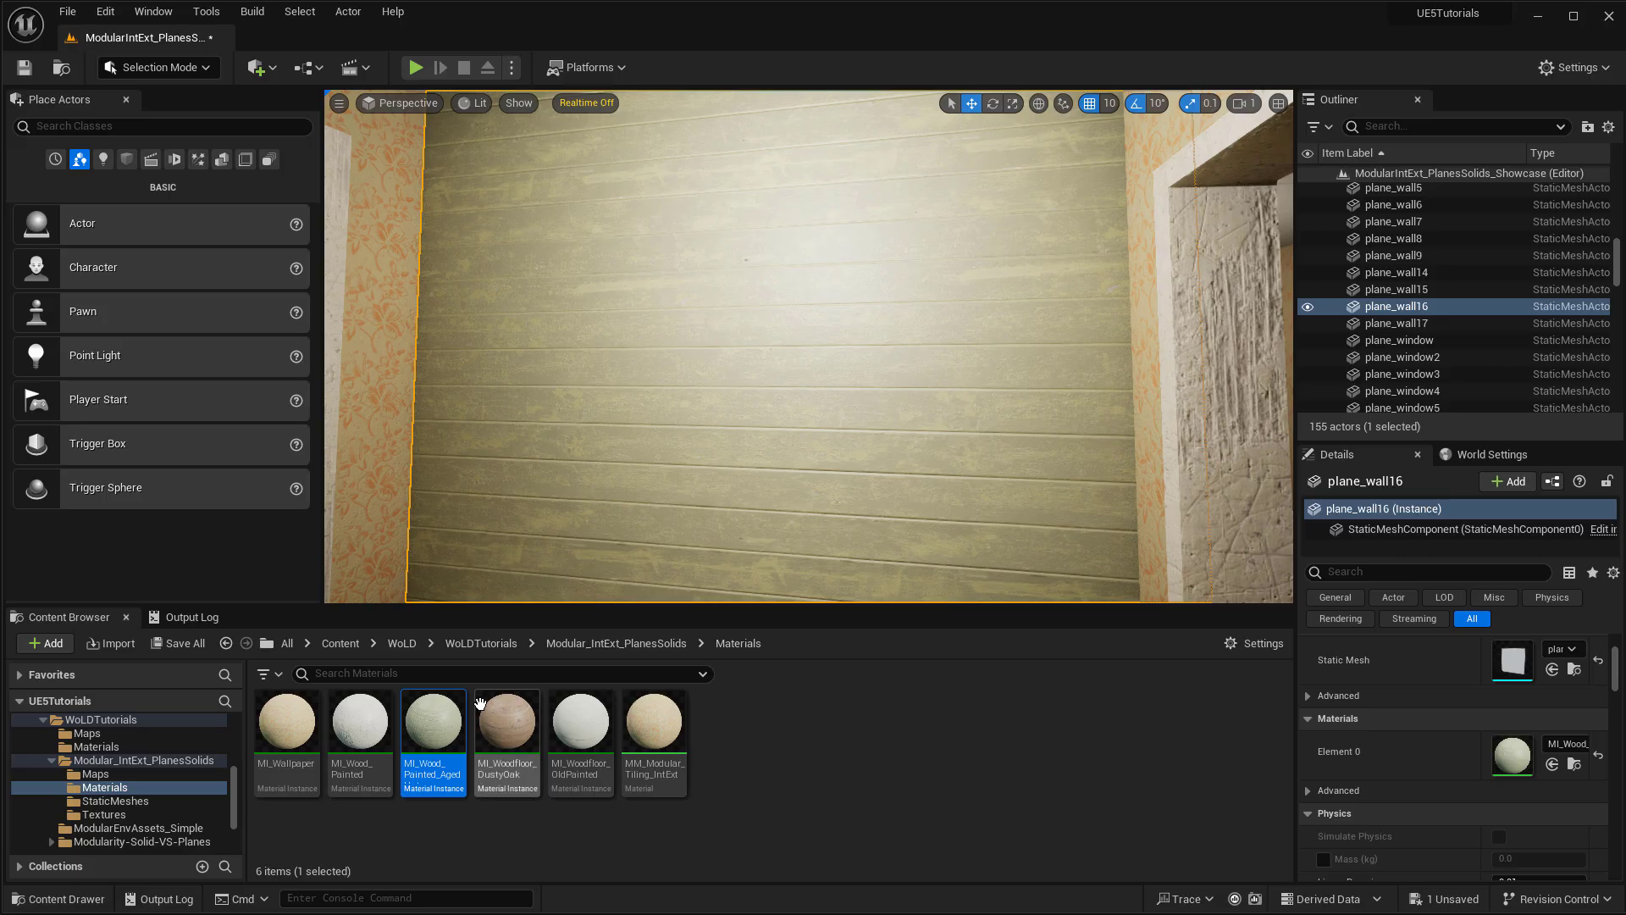
# - Reapply MI_Wallpaper to the planes on both sides of the partition wall
pyautogui.moveTo(538, 557)
pyautogui.mouseDown(button='right')
pyautogui.moveTo(593, 558)
pyautogui.moveTo(559, 593)
pyautogui.moveTo(539, 557)
pyautogui.mouseUp(button='right')
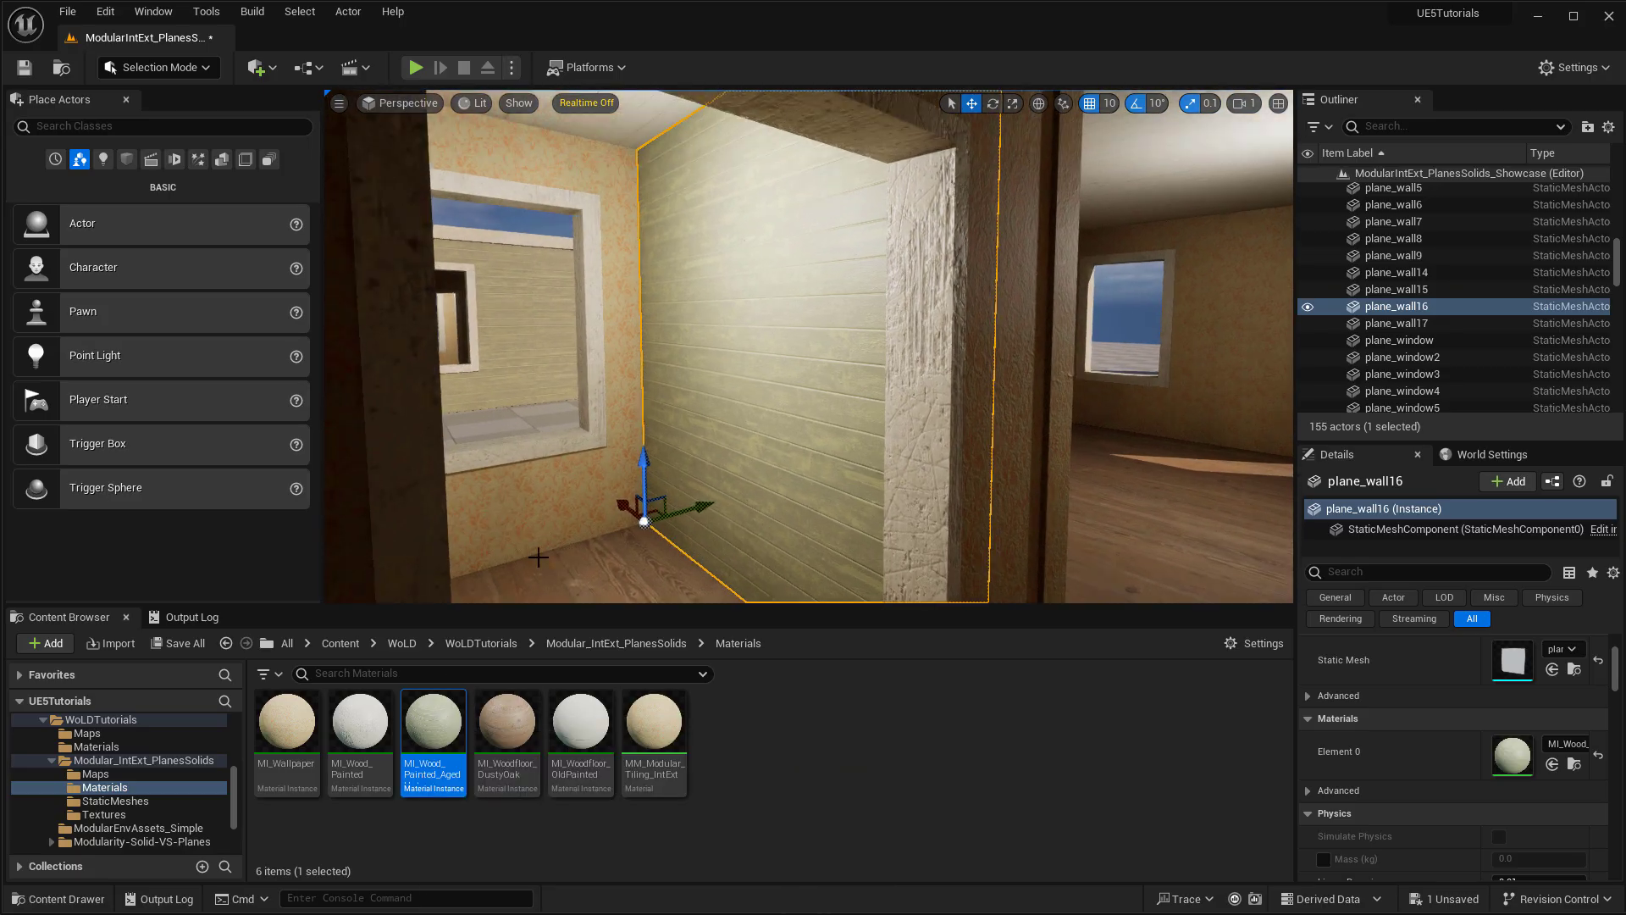
pyautogui.moveTo(296, 709); pyautogui.dragTo(886, 330)
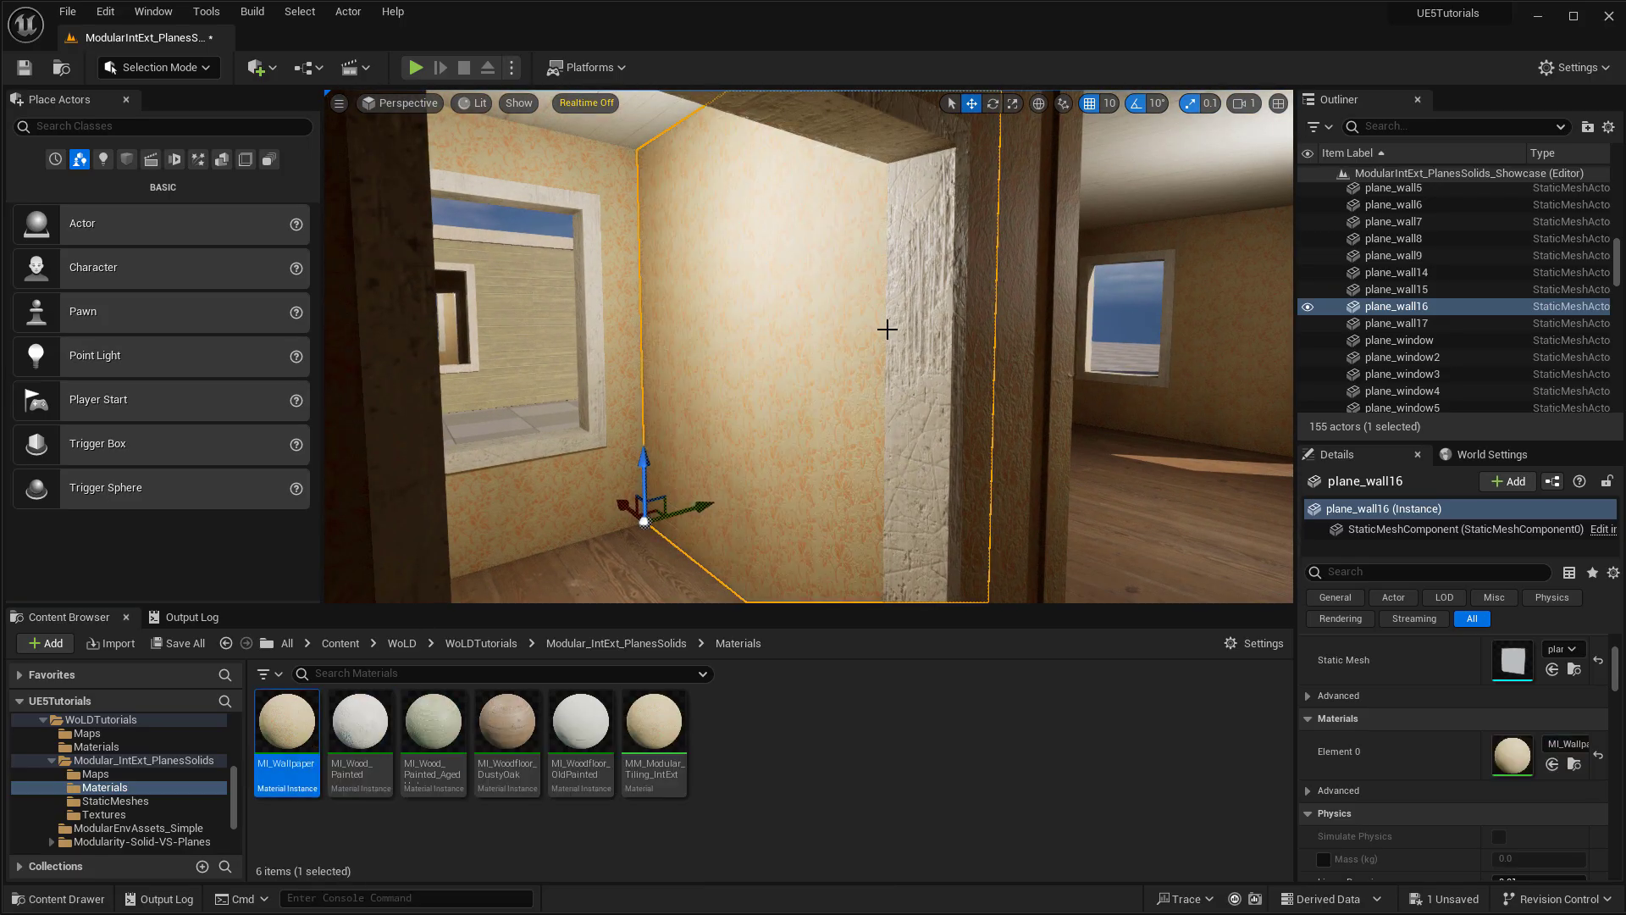
pyautogui.moveTo(886, 330)
pyautogui.mouseDown(button='right')
pyautogui.moveTo(855, 338)
pyautogui.moveTo(986, 339)
pyautogui.mouseUp(button='right')
pyautogui.moveTo(285, 713); pyautogui.dragTo(559, 346)
# - Select a floor plane inside the house, examine the wooden ceiling above it, and frame the floor plane from above
pyautogui.moveTo(559, 346)
pyautogui.mouseDown(button='right')
pyautogui.moveTo(537, 279)
pyautogui.moveTo(868, 191)
pyautogui.mouseUp(button='right')
pyautogui.click(831, 283)
pyautogui.moveTo(831, 283); pyautogui.dragTo(804, 508, button='right')
pyautogui.click(792, 292)
pyautogui.scroll(-5, 792, 292)
pyautogui.press('s')
pyautogui.moveTo(792, 292); pyautogui.dragTo(807, 241, button='right')
pyautogui.press('q')
pyautogui.moveTo(987, 278); pyautogui.dragTo(986, 212, button='right')
pyautogui.press('e')
pyautogui.press('q')
pyautogui.press('w')
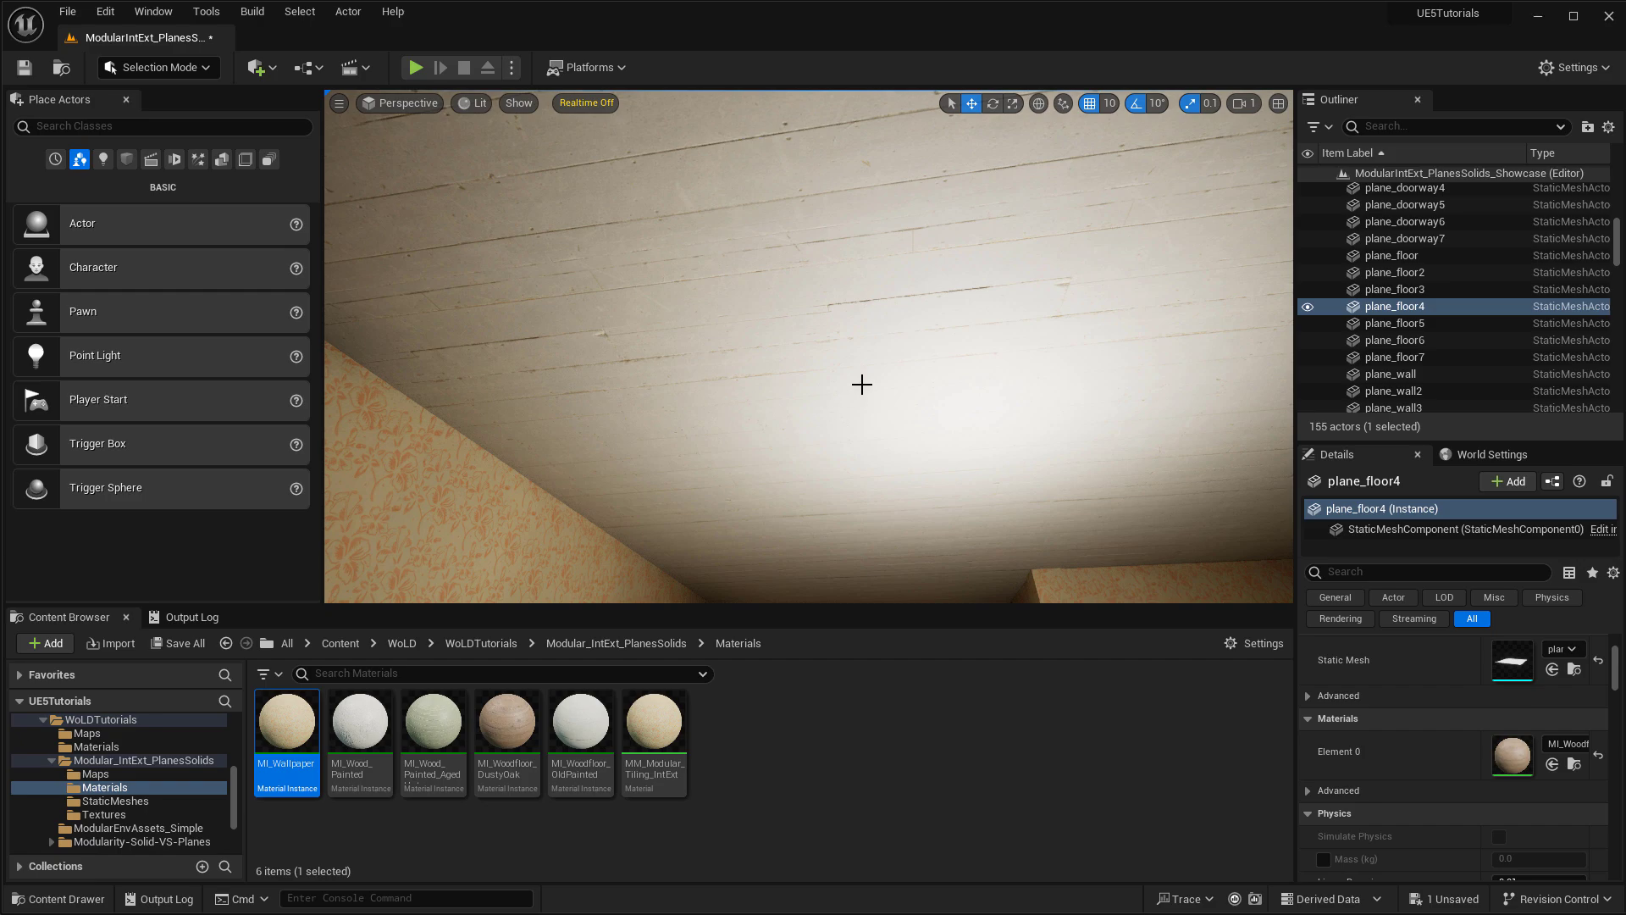
pyautogui.moveTo(987, 347); pyautogui.dragTo(987, 178, button='right')
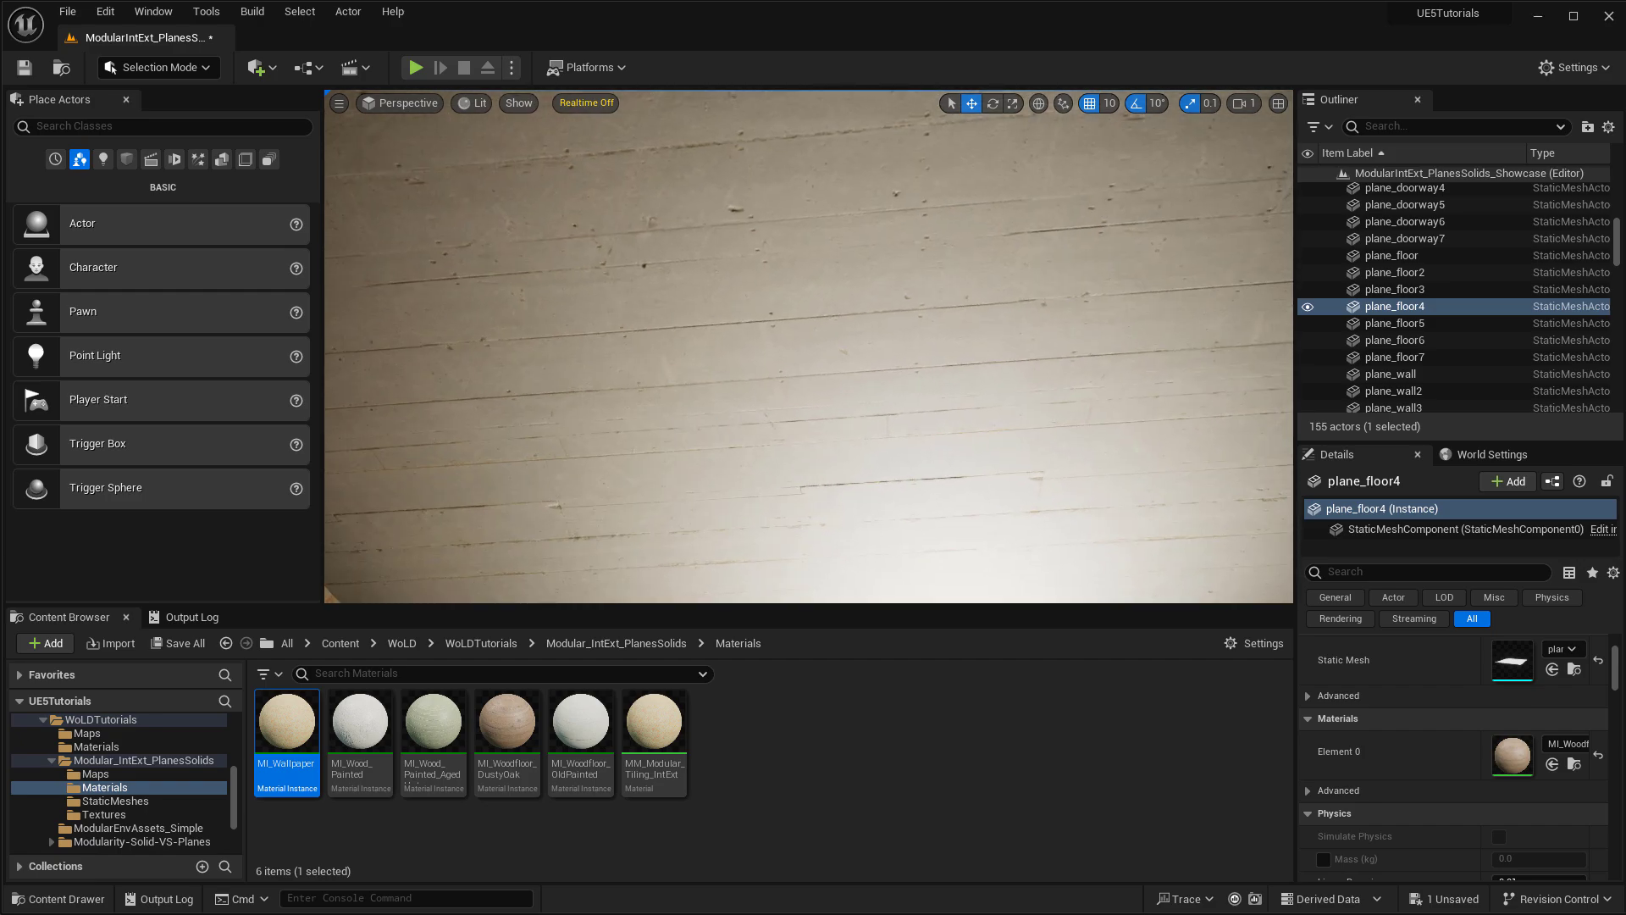
pyautogui.press('f')
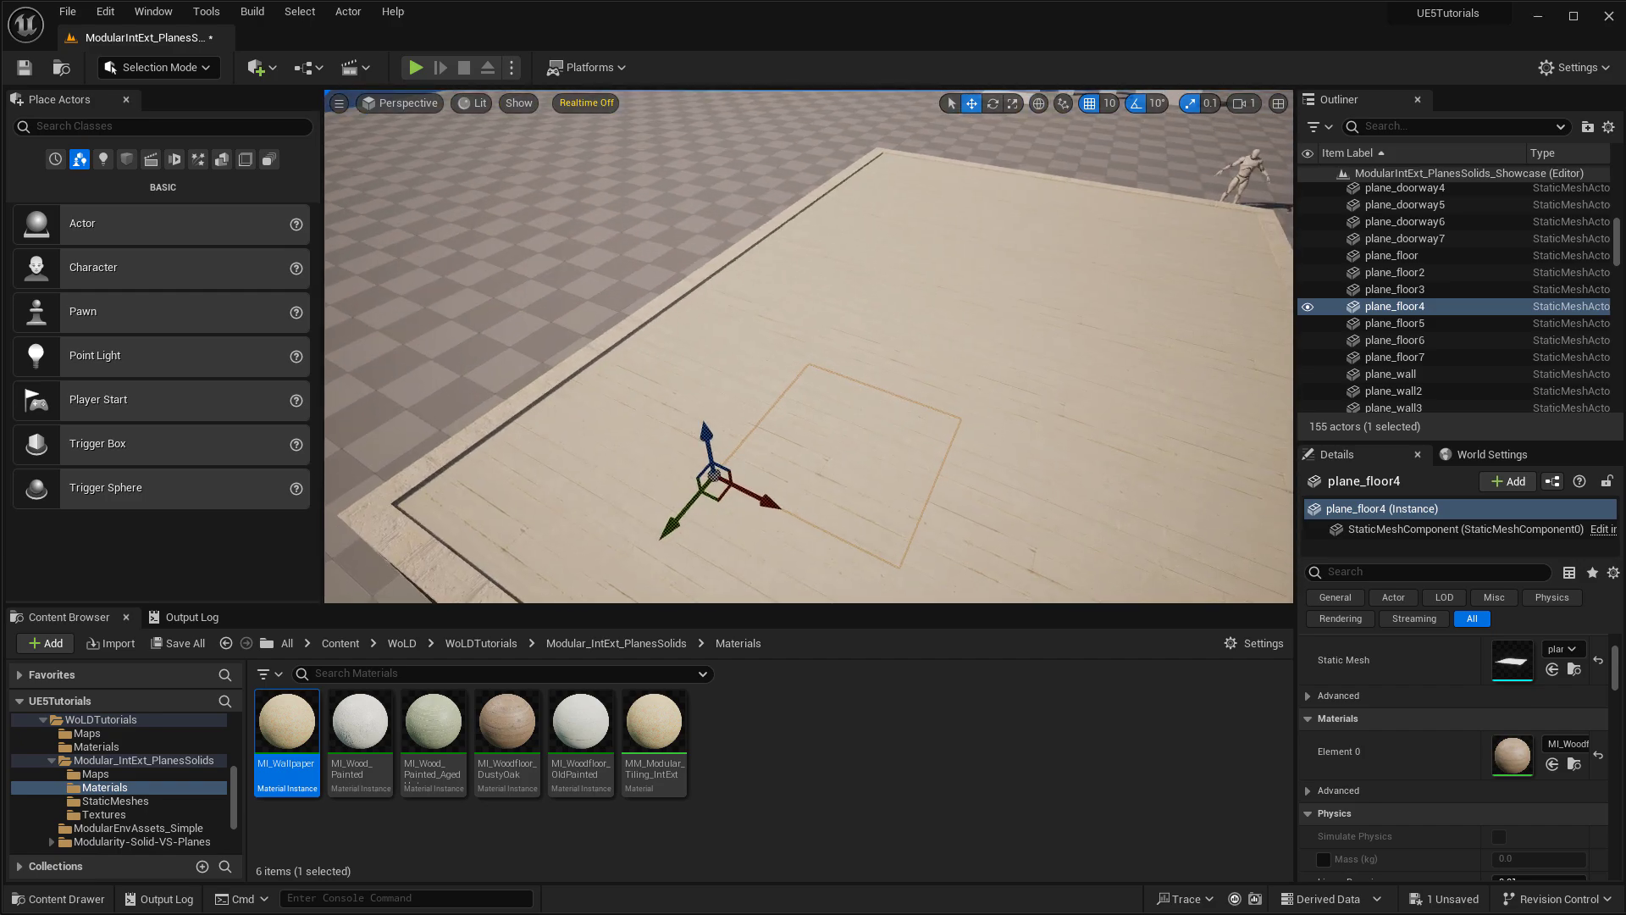
# - Select and frame the outer roof plane at the house's corner, then the separate ceiling plane seen from inside the room
pyautogui.click(551, 482)
pyautogui.press('f')
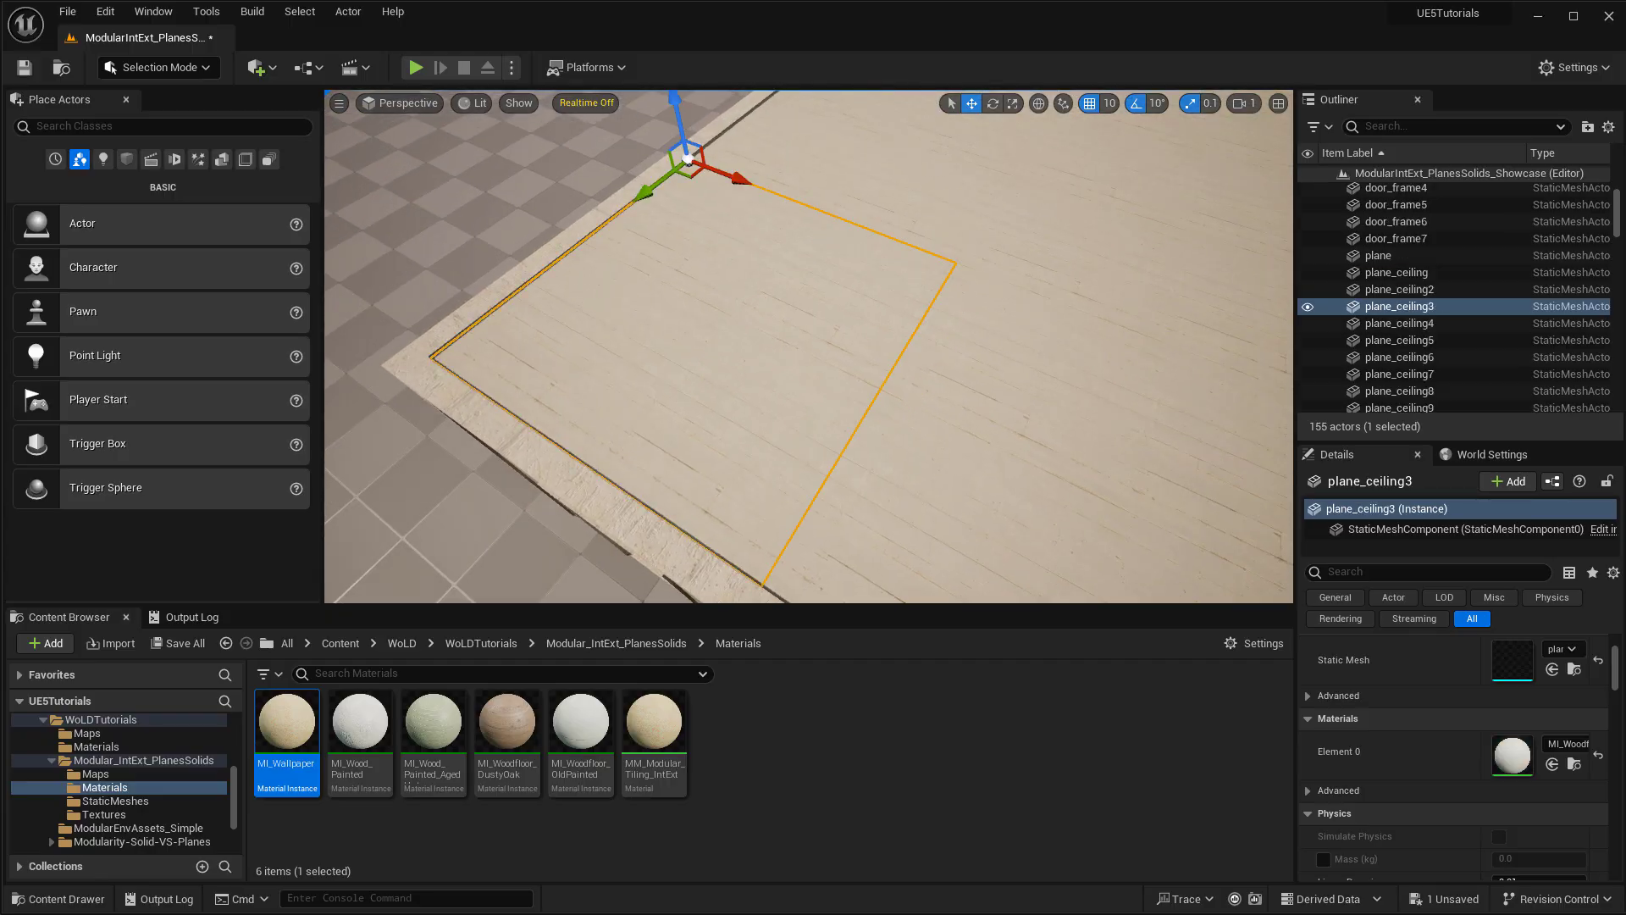
pyautogui.press('w')
pyautogui.moveTo(808, 347); pyautogui.dragTo(808, 195, button='right')
pyautogui.press('a')
pyautogui.moveTo(921, 270); pyautogui.dragTo(847, 101, button='right')
pyautogui.click(922, 270)
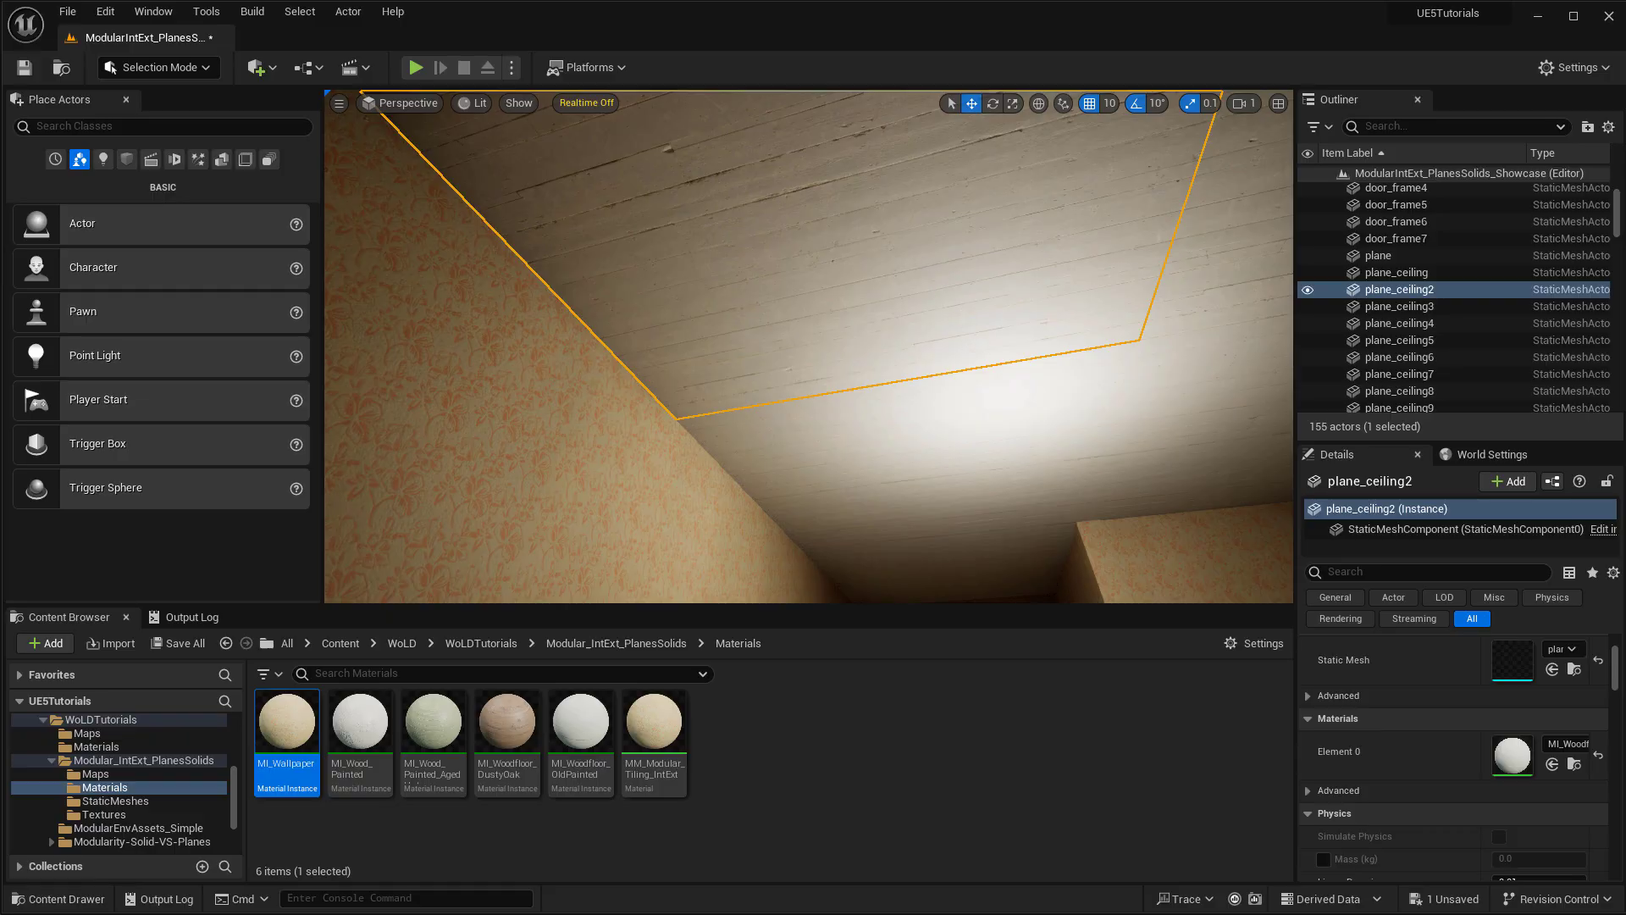
pyautogui.press('f')
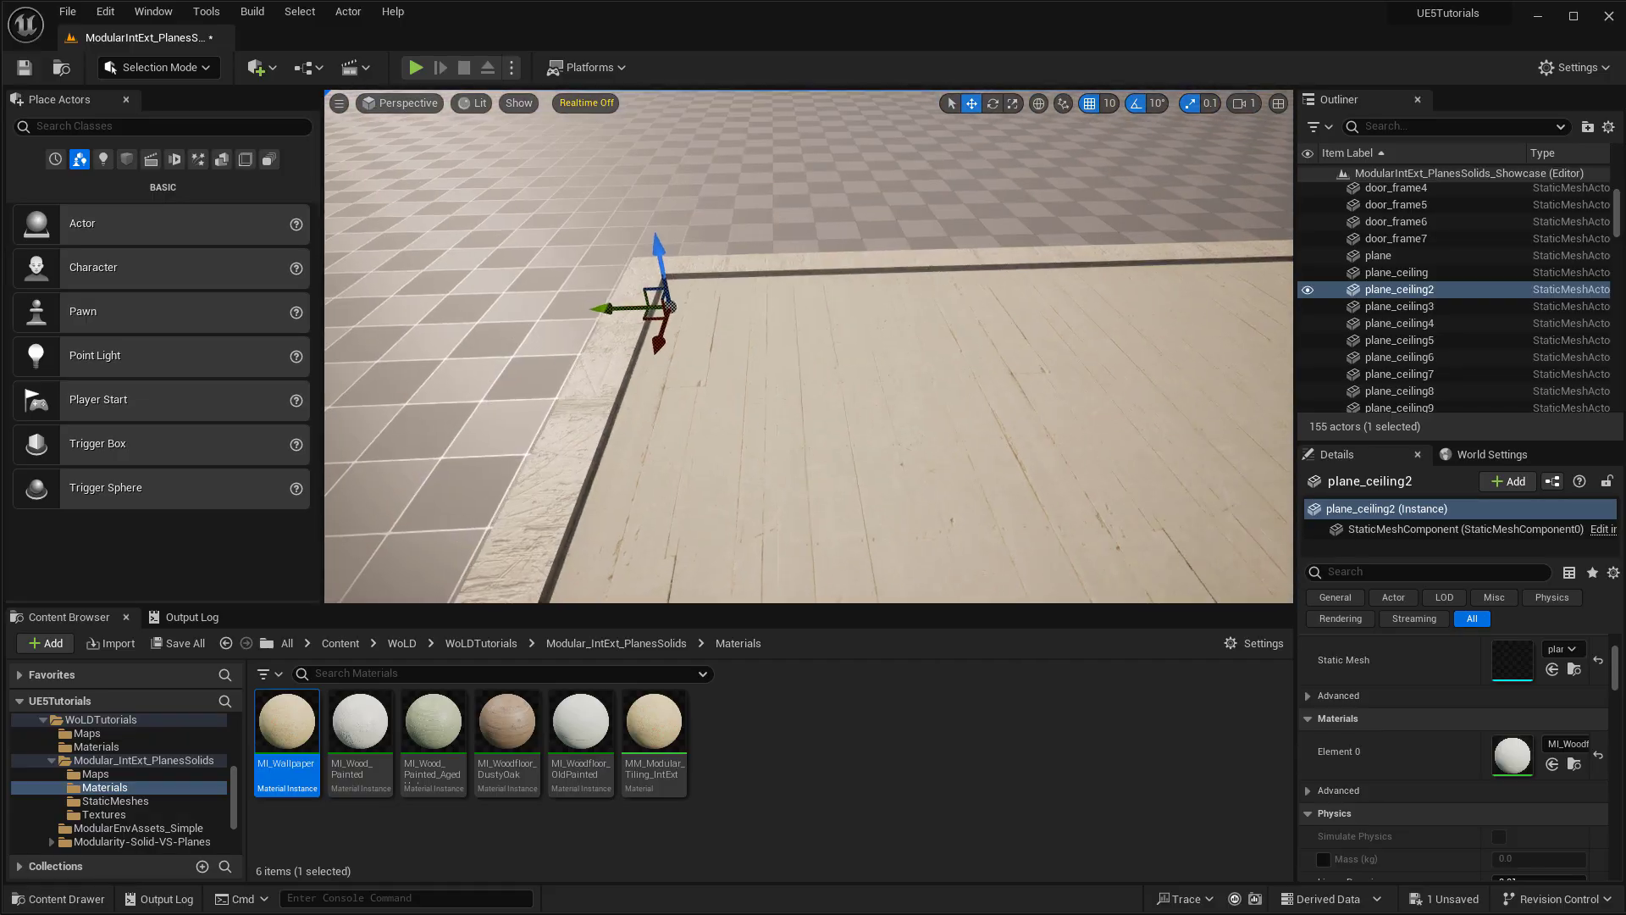
# - Select both stacked ceiling planes at the house's corner and move them together off the roof, clear of the house
pyautogui.press('w')
pyautogui.moveTo(809, 347)
pyautogui.mouseDown(button='right')
pyautogui.moveTo(809, 377)
pyautogui.moveTo(825, 242)
pyautogui.moveTo(809, 376)
pyautogui.mouseUp(button='right')
pyautogui.press('e')
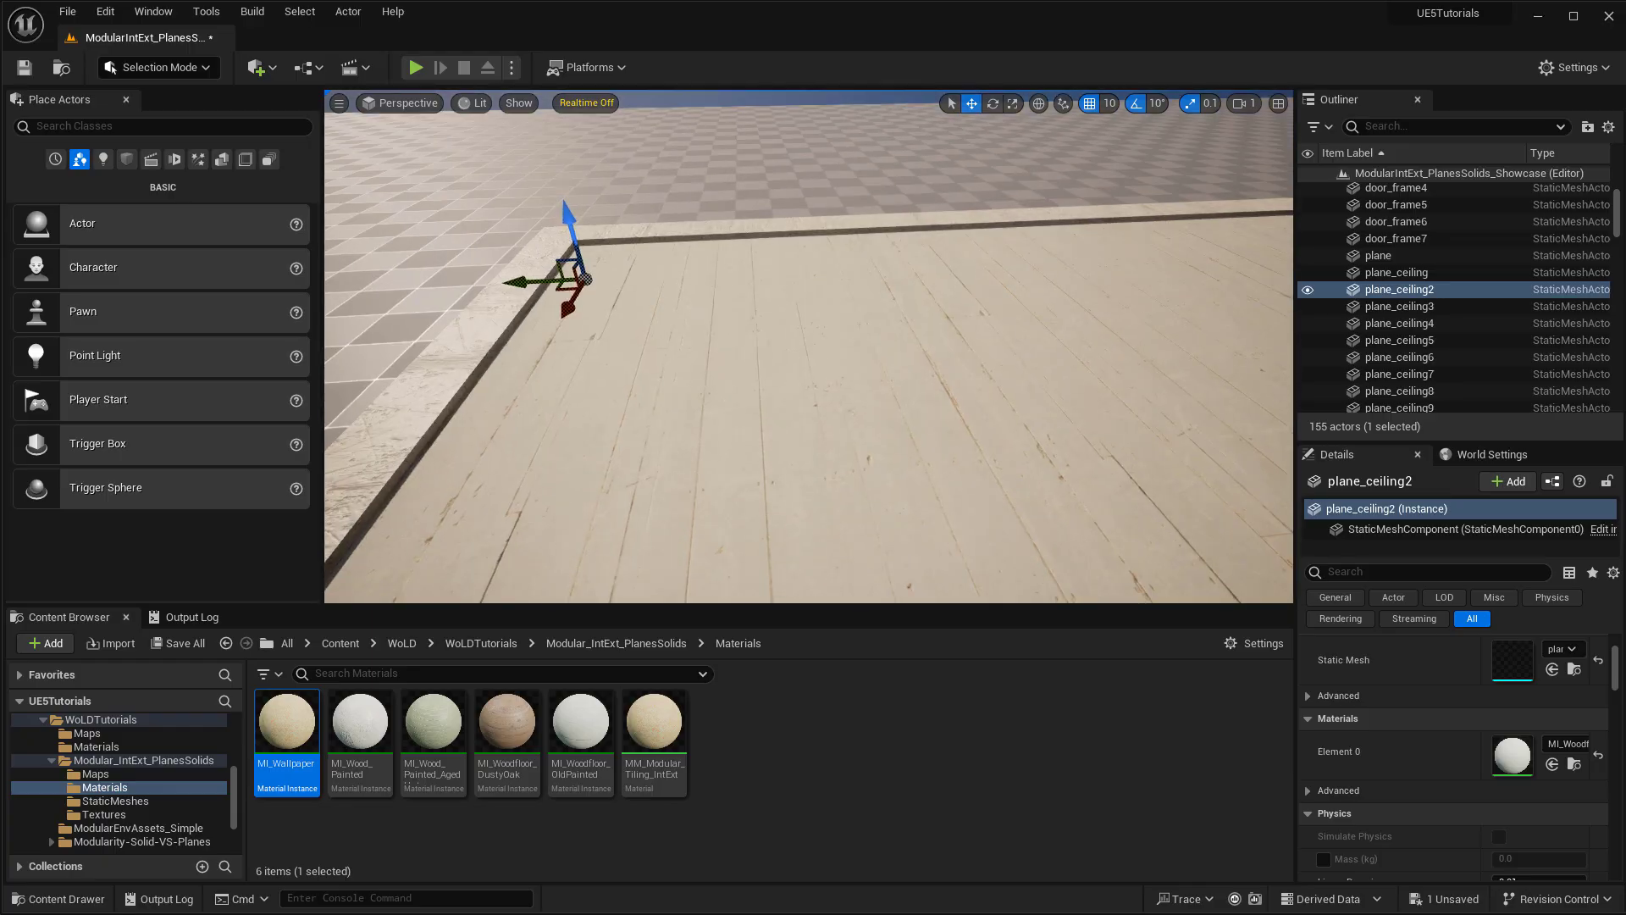
pyautogui.click(918, 247)
pyautogui.moveTo(918, 296); pyautogui.dragTo(838, 406, button='right')
pyautogui.press('q')
pyautogui.keyDown('ctrl'); pyautogui.click(754, 269); pyautogui.keyUp('ctrl')
pyautogui.press('e')
pyautogui.moveTo(830, 261); pyautogui.dragTo(418, 354)
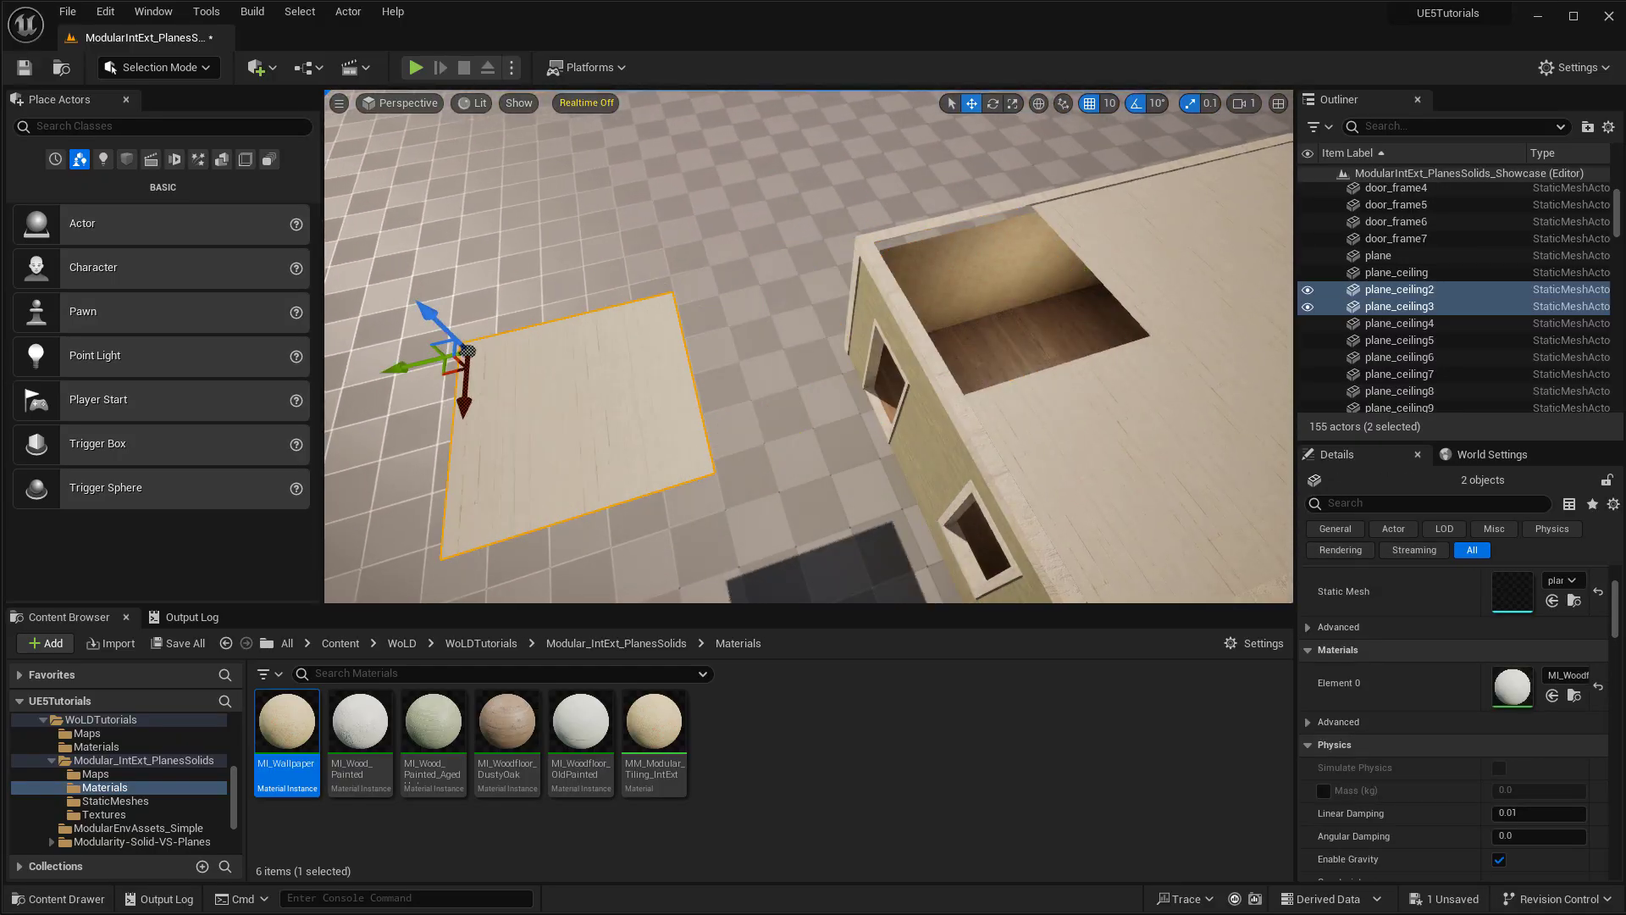
pyautogui.moveTo(419, 354); pyautogui.dragTo(381, 110, button='right')
pyautogui.press('q')
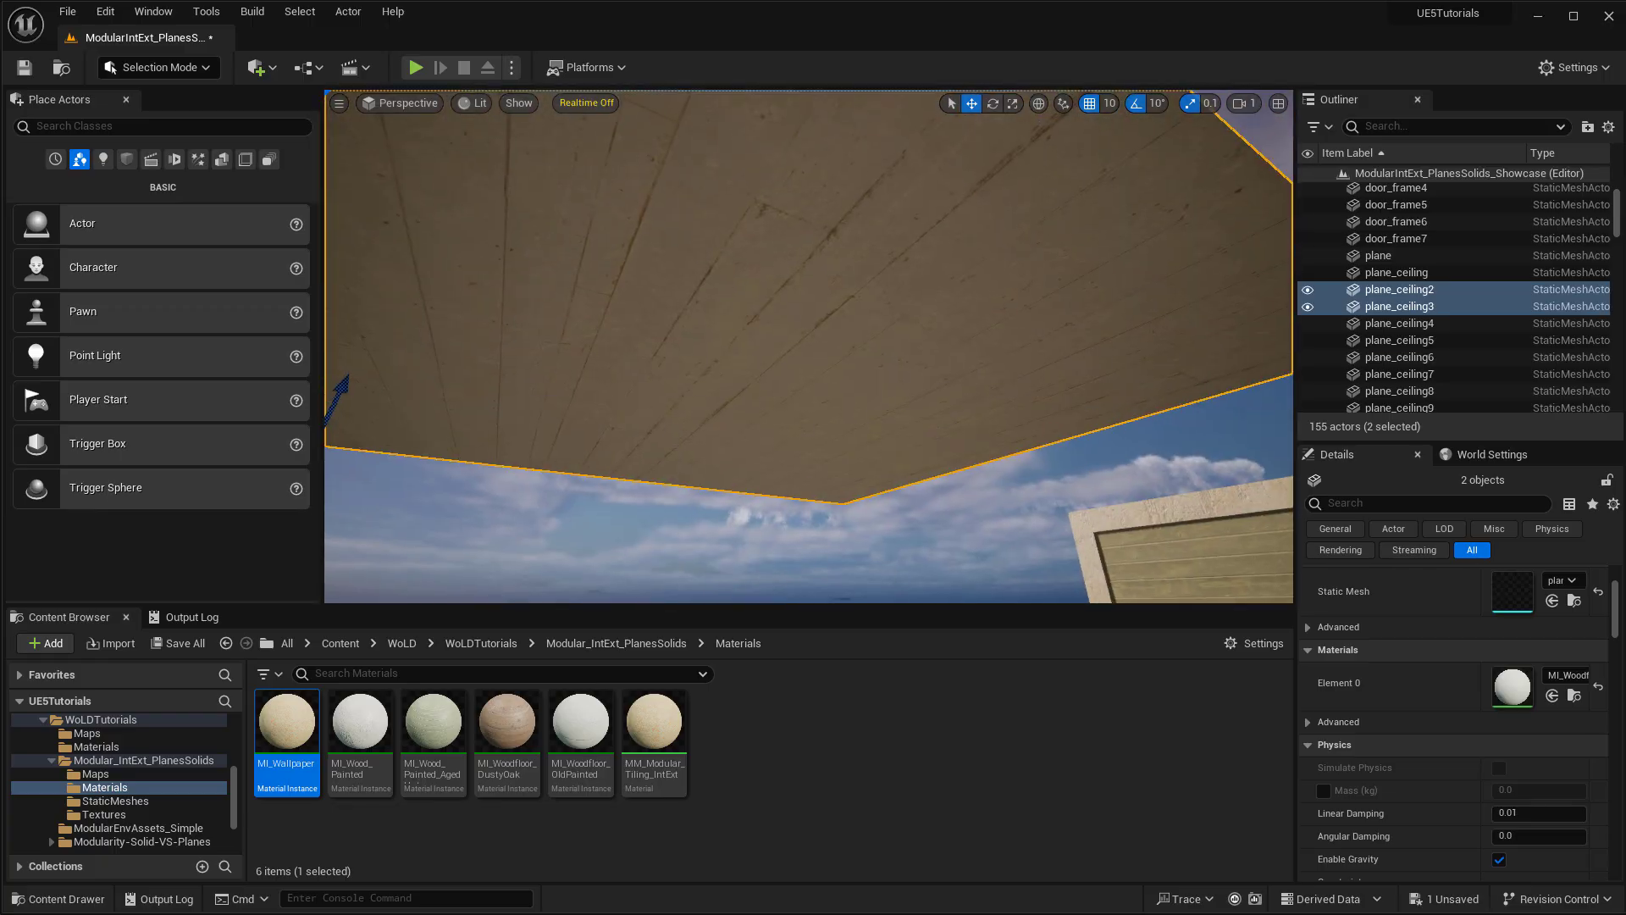
# - Undo the last move of the two stacked ceiling planes and return to the outside of the roof
pyautogui.hotkey('ctrl', 'z')
pyautogui.moveTo(716, 169); pyautogui.dragTo(715, 327, button='right')
pyautogui.press('w')
pyautogui.press('e')
# - Select all six outer roof planes of the house and apply MI_Woodfloor_DustyOak to them
pyautogui.click(716, 326)
pyautogui.keyDown('ctrl'); pyautogui.click(726, 250); pyautogui.keyUp('ctrl')
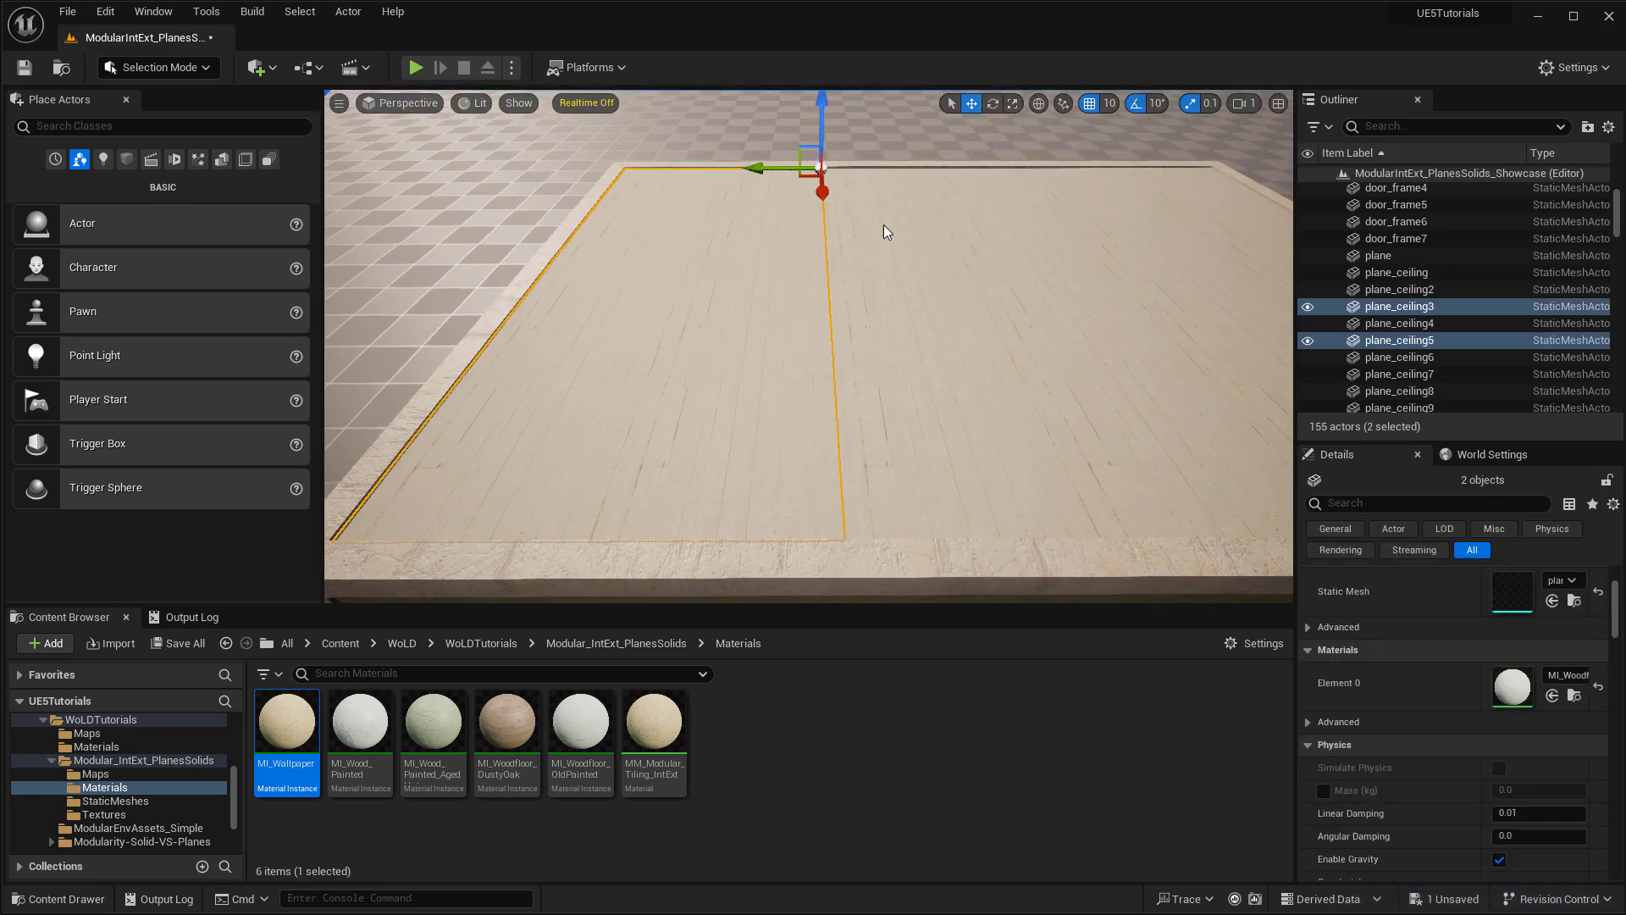
pyautogui.keyDown('ctrl'); pyautogui.click(882, 232); pyautogui.keyUp('ctrl')
pyautogui.keyDown('ctrl'); pyautogui.click(893, 320); pyautogui.keyUp('ctrl')
pyautogui.keyDown('ctrl'); pyautogui.click(1158, 214); pyautogui.keyUp('ctrl')
pyautogui.keyDown('ctrl'); pyautogui.click(1045, 301); pyautogui.keyUp('ctrl')
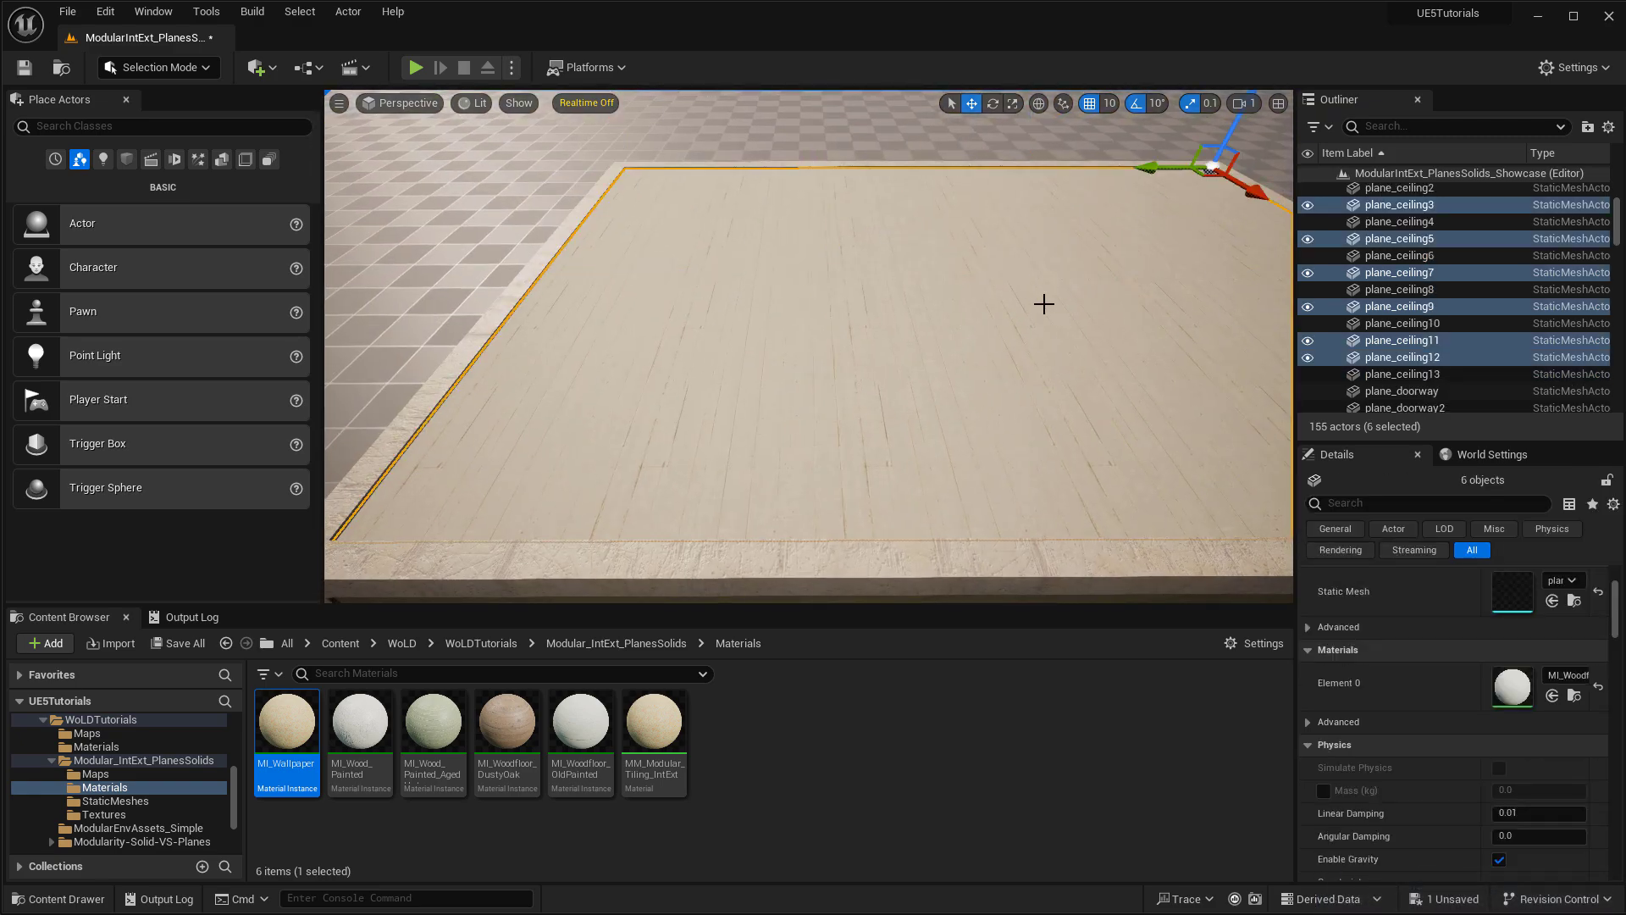
pyautogui.press('f')
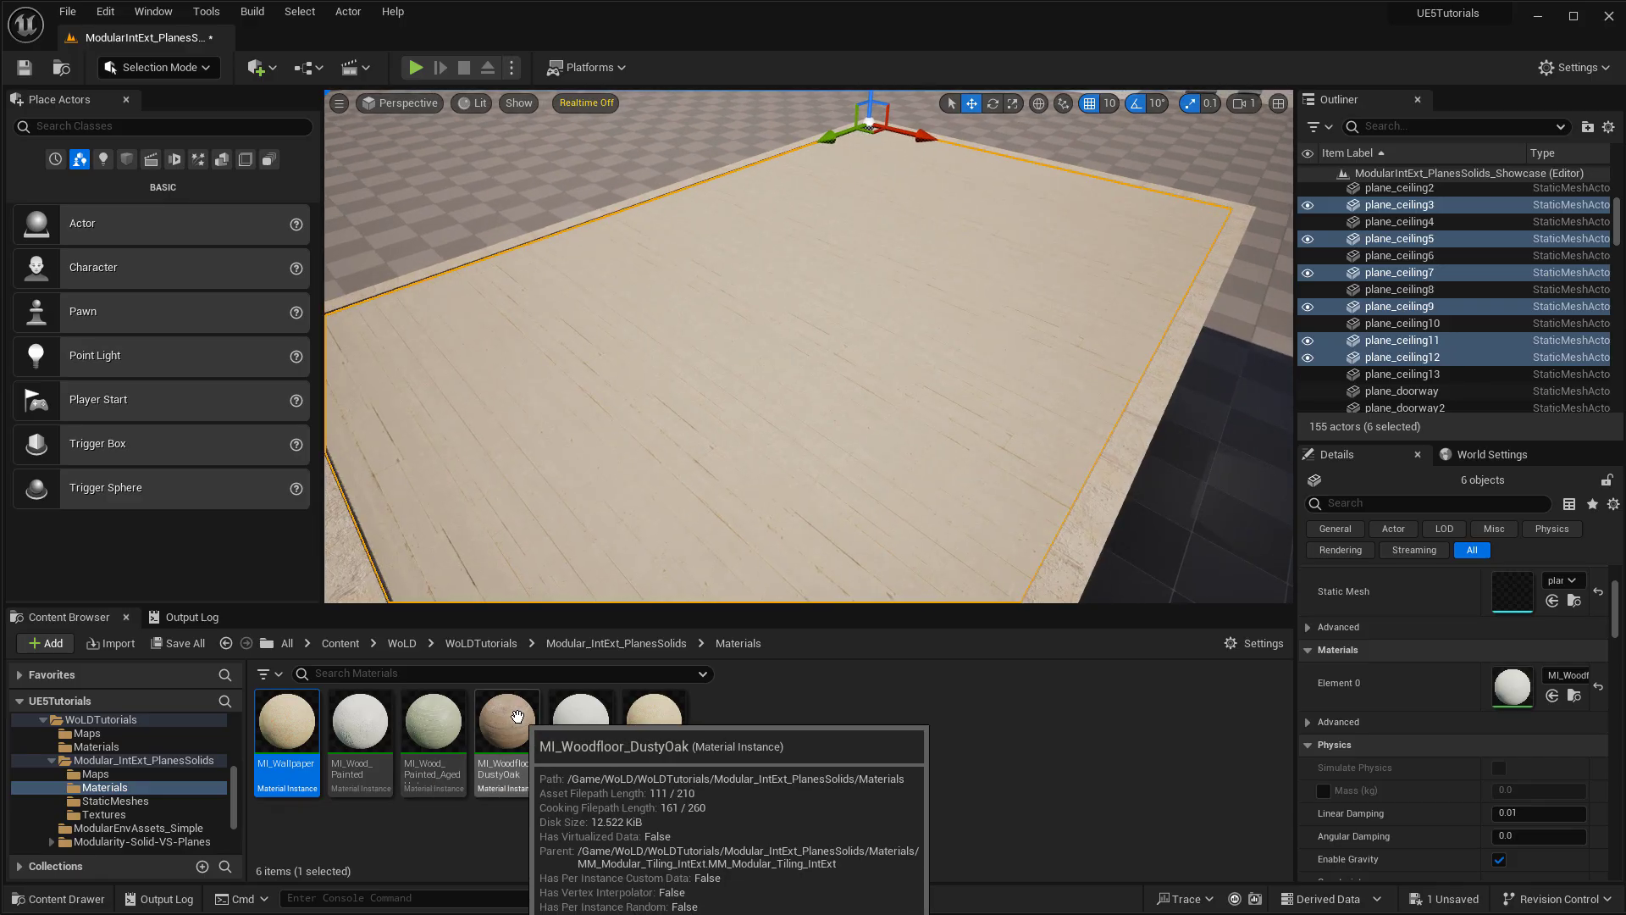
pyautogui.moveTo(526, 718); pyautogui.dragTo(736, 227)
pyautogui.moveTo(609, 606); pyautogui.dragTo(952, 314)
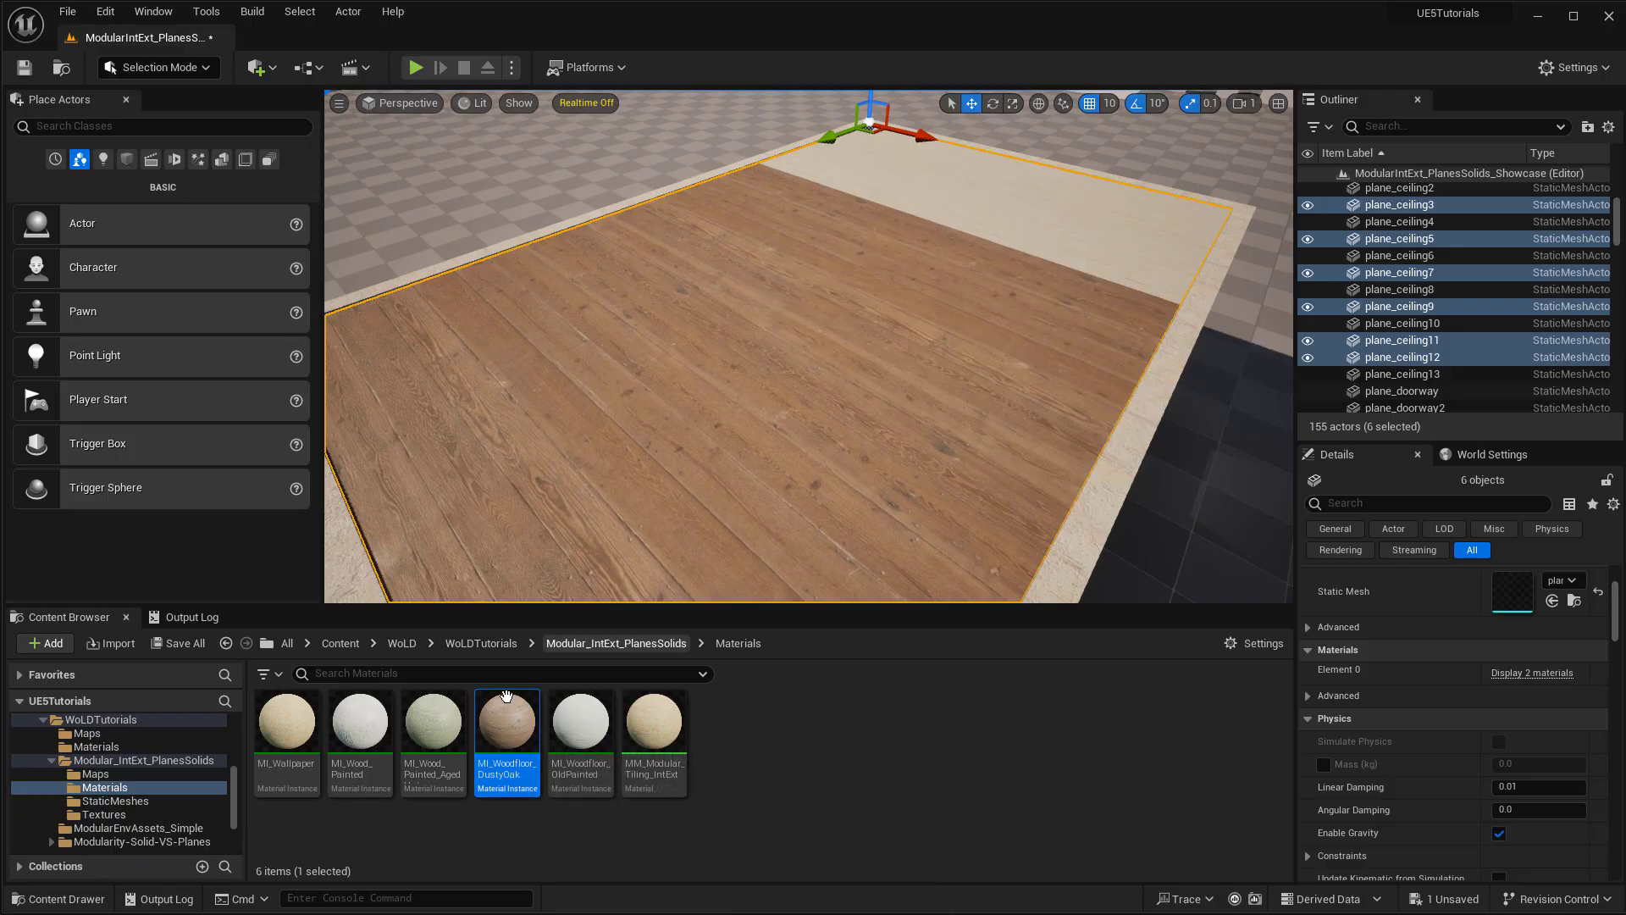
pyautogui.moveTo(516, 720); pyautogui.dragTo(897, 166)
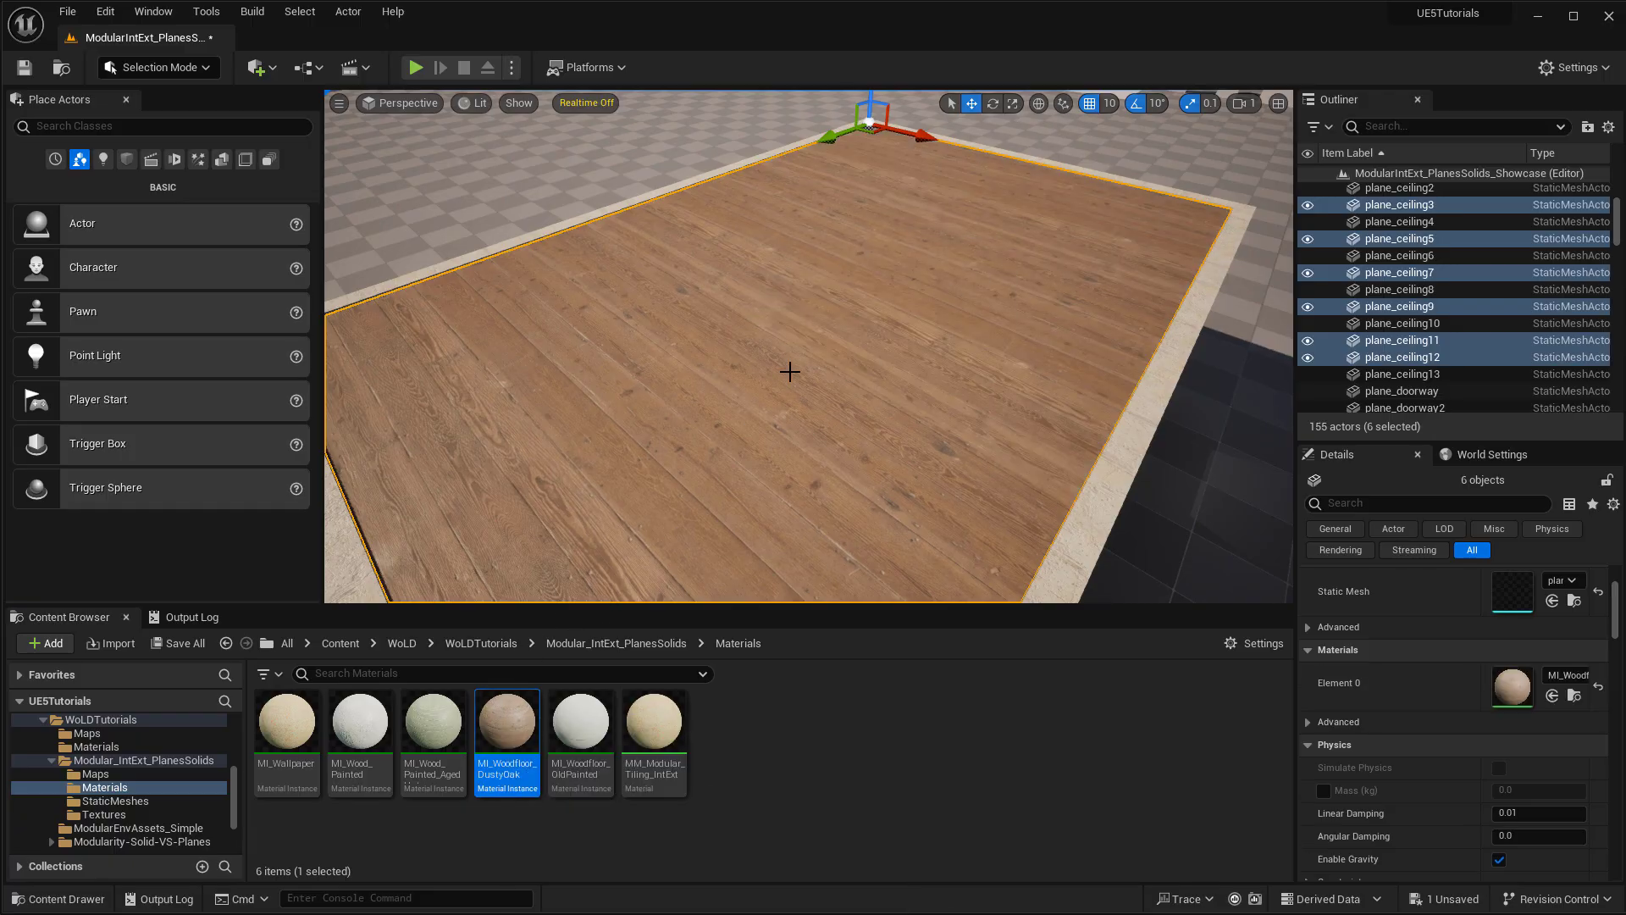
# - Examine the ceiling and wallpapered walls from inside the house, beneath the retextured roof
pyautogui.press('w')
pyautogui.moveTo(788, 371); pyautogui.dragTo(809, 186, button='right')
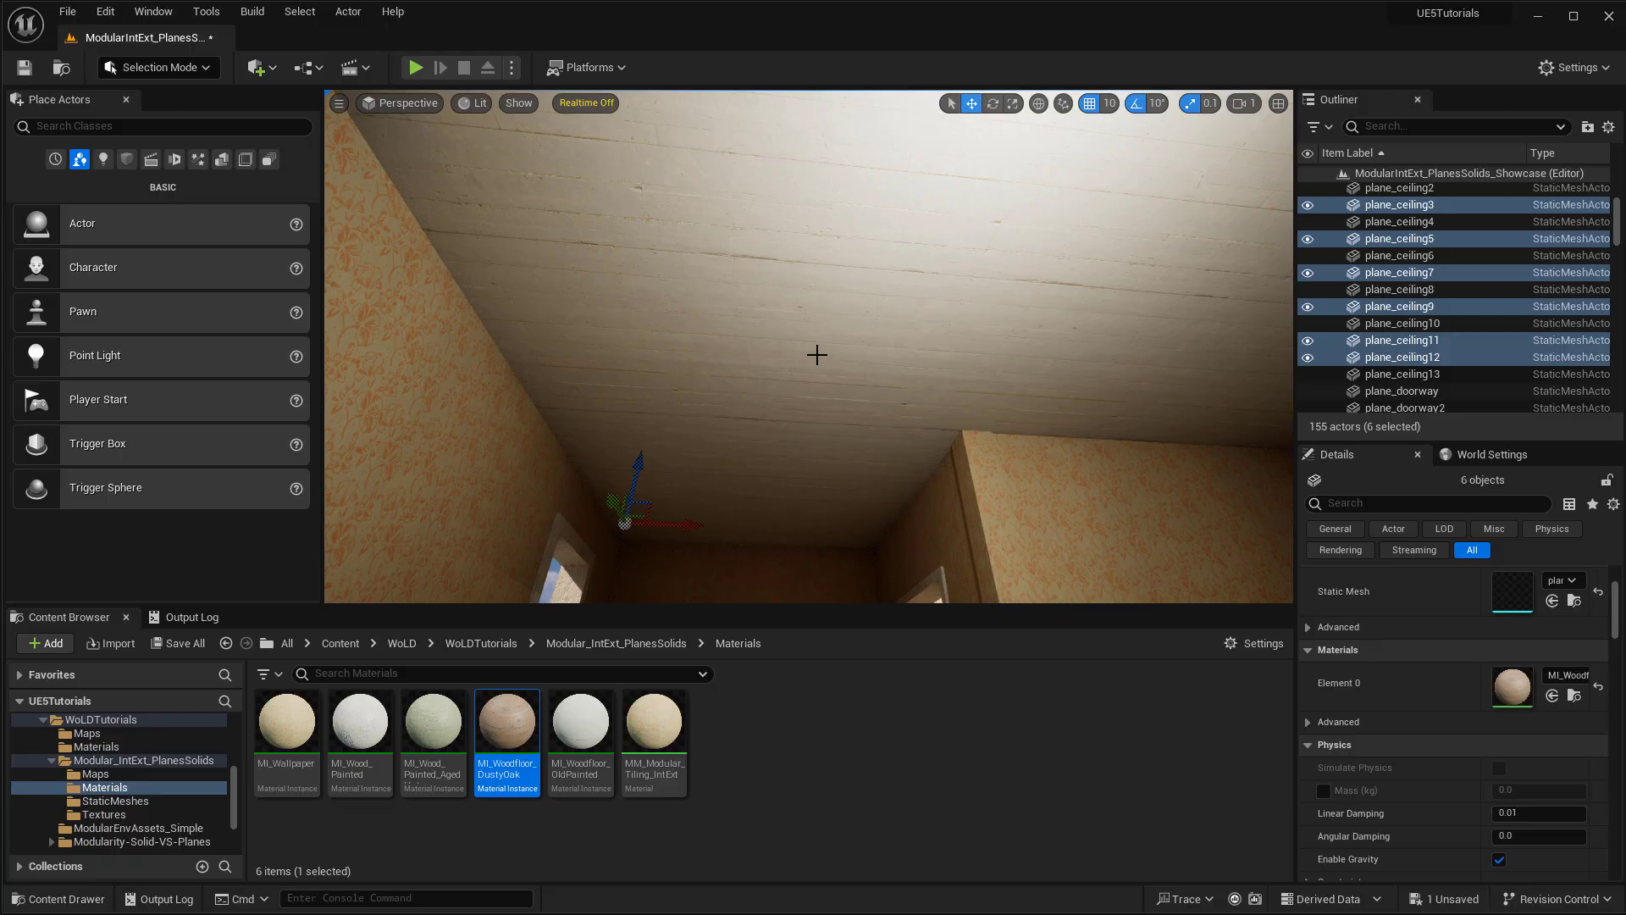
pyautogui.moveTo(816, 354); pyautogui.dragTo(932, 200, button='right')
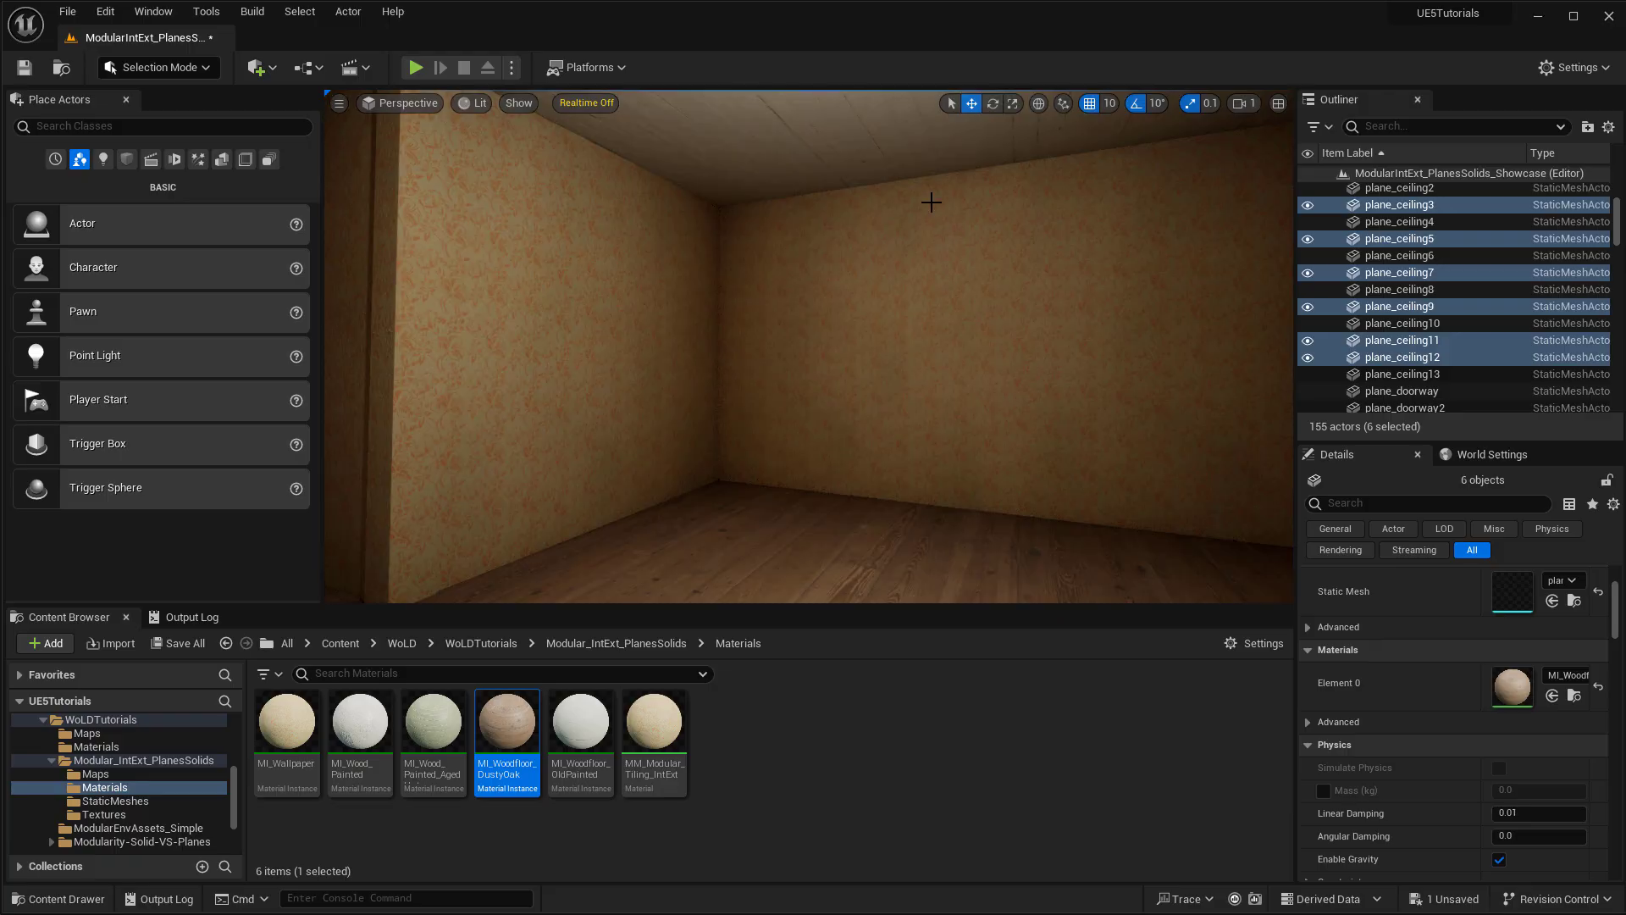
pyautogui.moveTo(1056, 371); pyautogui.dragTo(1192, 377, button='right')
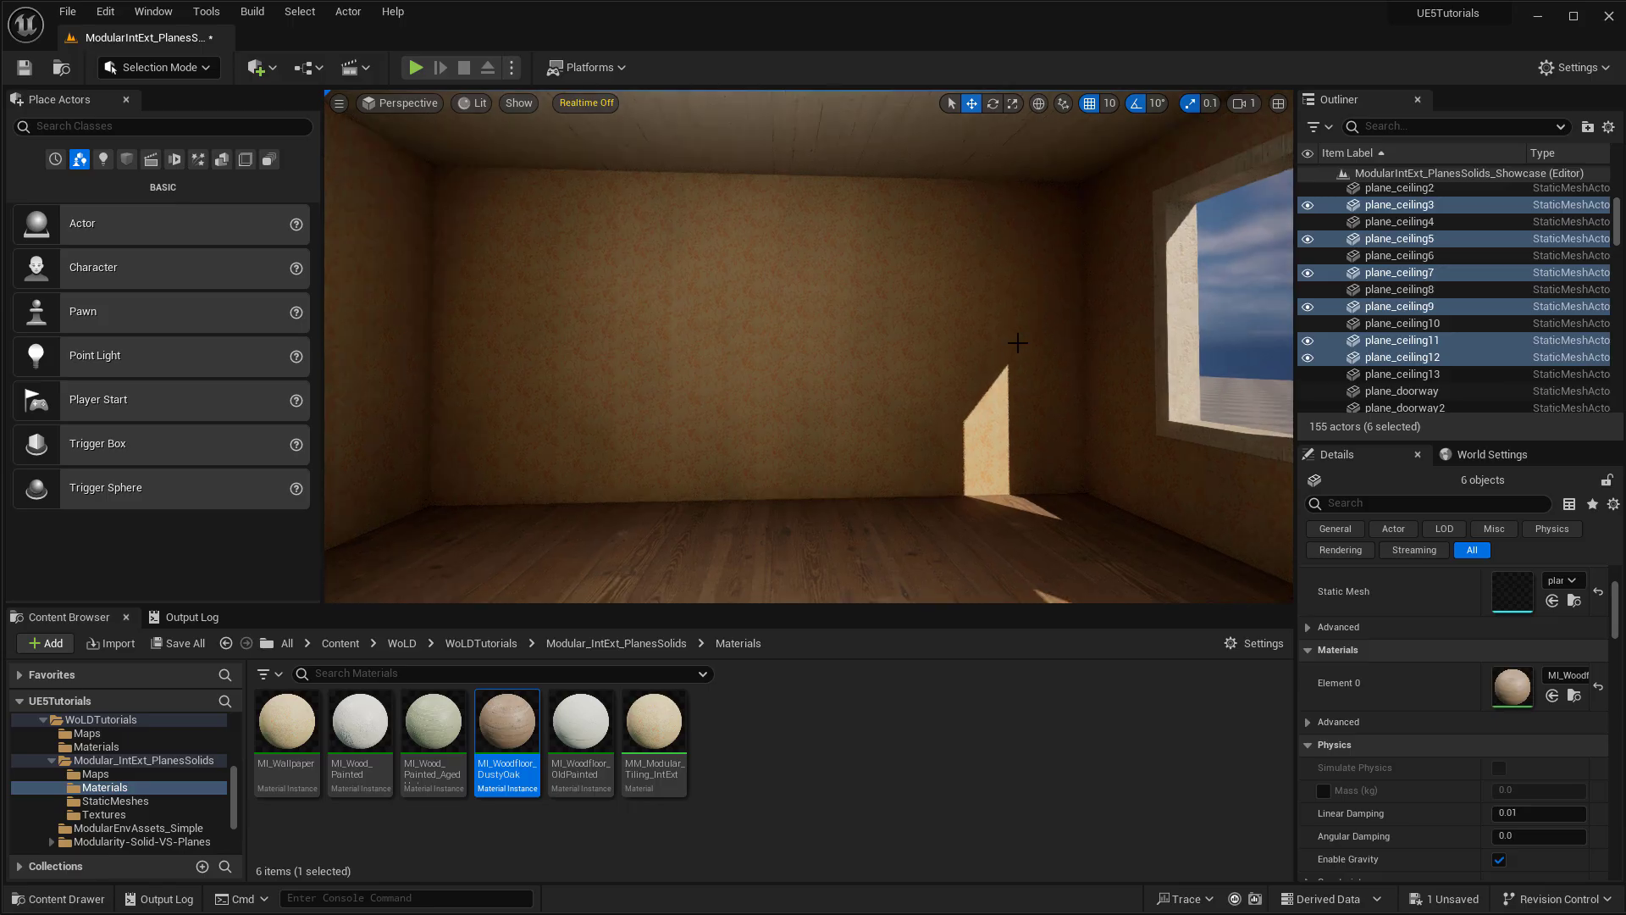
# - Select the four inner and outer planes of the house's end wall and move them together out of the wall opening
pyautogui.click(1019, 343)
pyautogui.moveTo(1069, 345); pyautogui.dragTo(875, 232, button='right')
pyautogui.press('s')
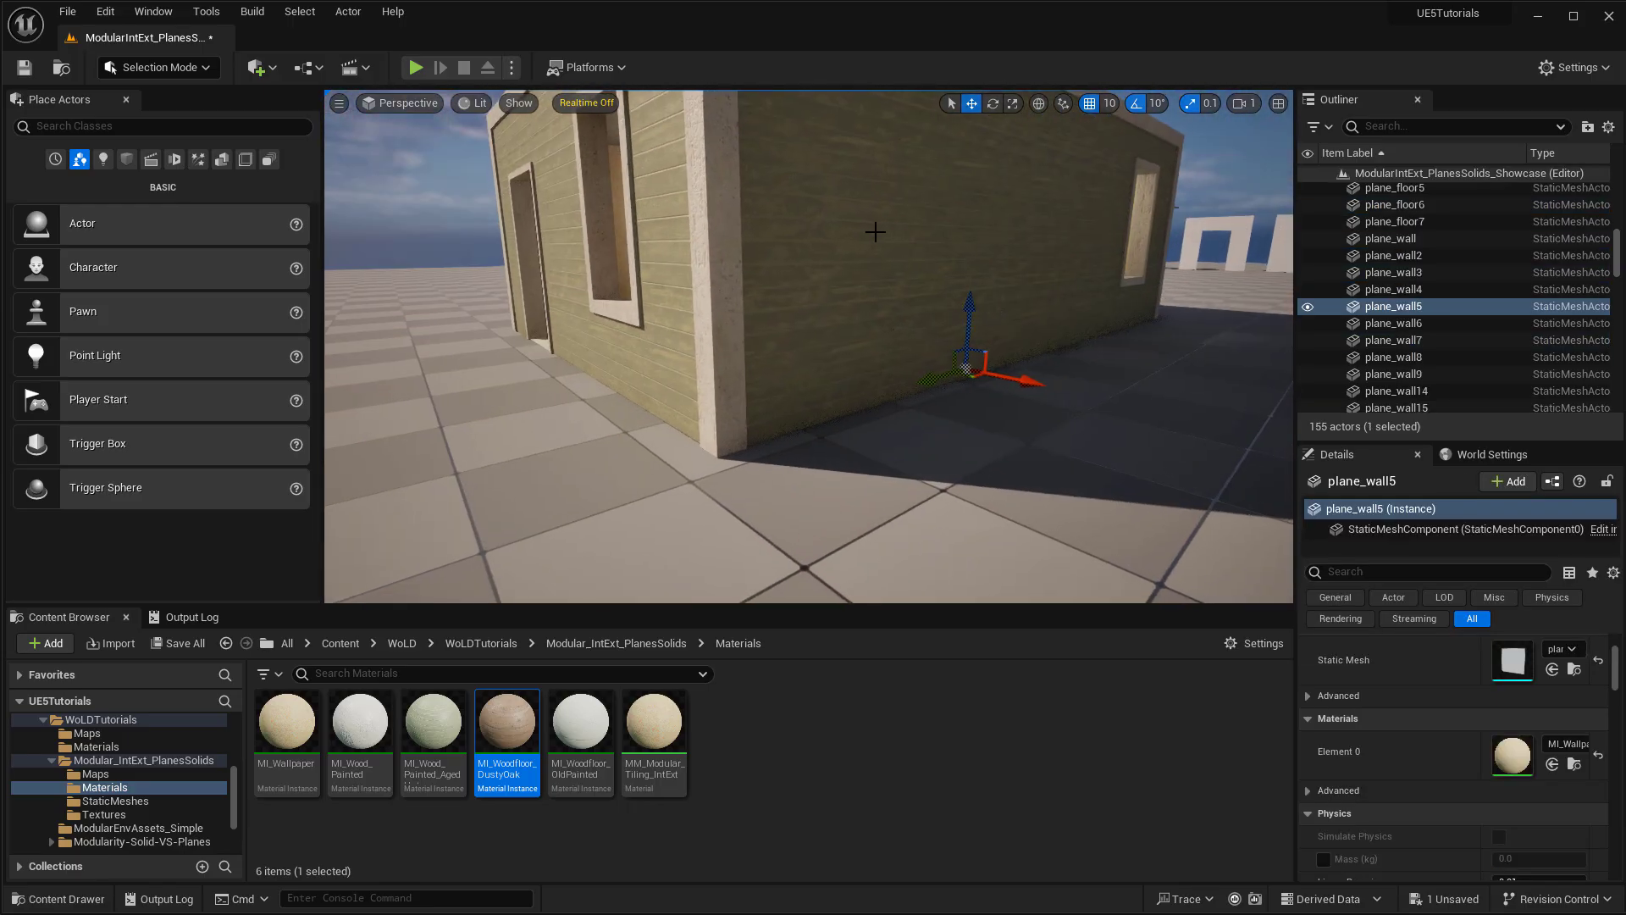
pyautogui.keyDown('ctrl'); pyautogui.click(947, 231); pyautogui.keyUp('ctrl')
pyautogui.keyDown('ctrl'); pyautogui.click(1007, 222); pyautogui.keyUp('ctrl')
pyautogui.press('w')
pyautogui.moveTo(965, 263); pyautogui.dragTo(795, 171, button='right')
pyautogui.keyDown('ctrl'); pyautogui.click(1027, 221); pyautogui.keyUp('ctrl')
pyautogui.press('s')
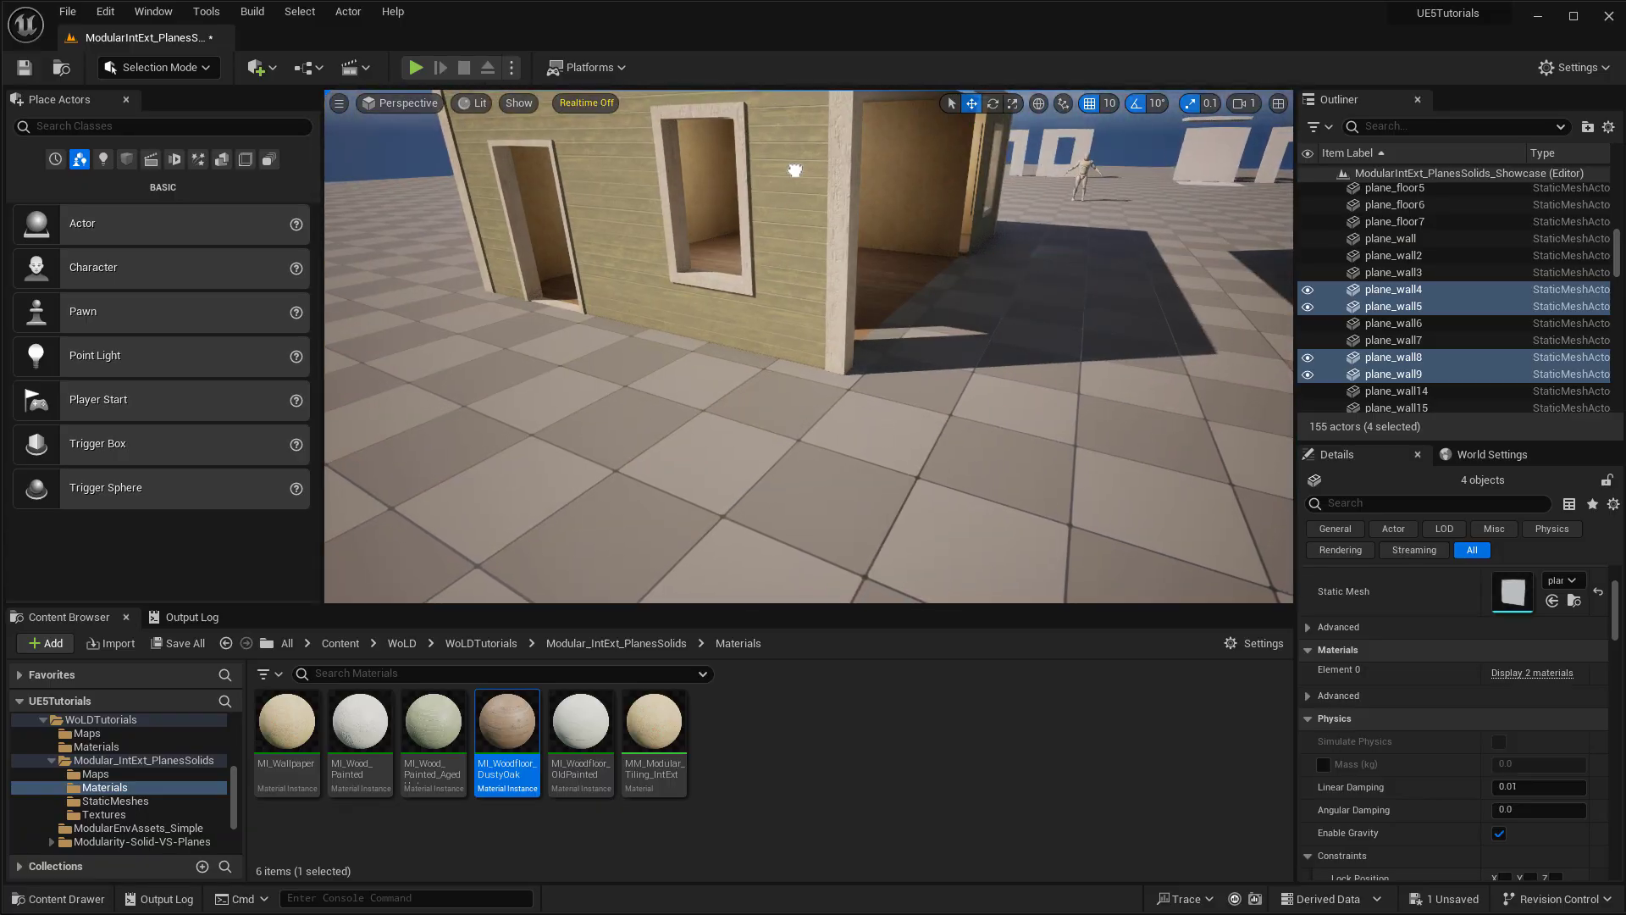
# - Undo the wall planes' move, then duplicate the four planes straight up above the roof edge and frame the copies
pyautogui.hotkey('ctrl', 'z')
pyautogui.moveTo(991, 435)
pyautogui.mouseDown(button='right')
pyautogui.moveTo(983, 381)
pyautogui.moveTo(941, 449)
pyautogui.moveTo(982, 407)
pyautogui.moveTo(990, 435)
pyautogui.mouseUp(button='right')
pyautogui.press('w')
pyautogui.press('s')
pyautogui.keyDown('alt'); pyautogui.moveTo(886, 399); pyautogui.dragTo(893, 254); pyautogui.keyUp('alt')
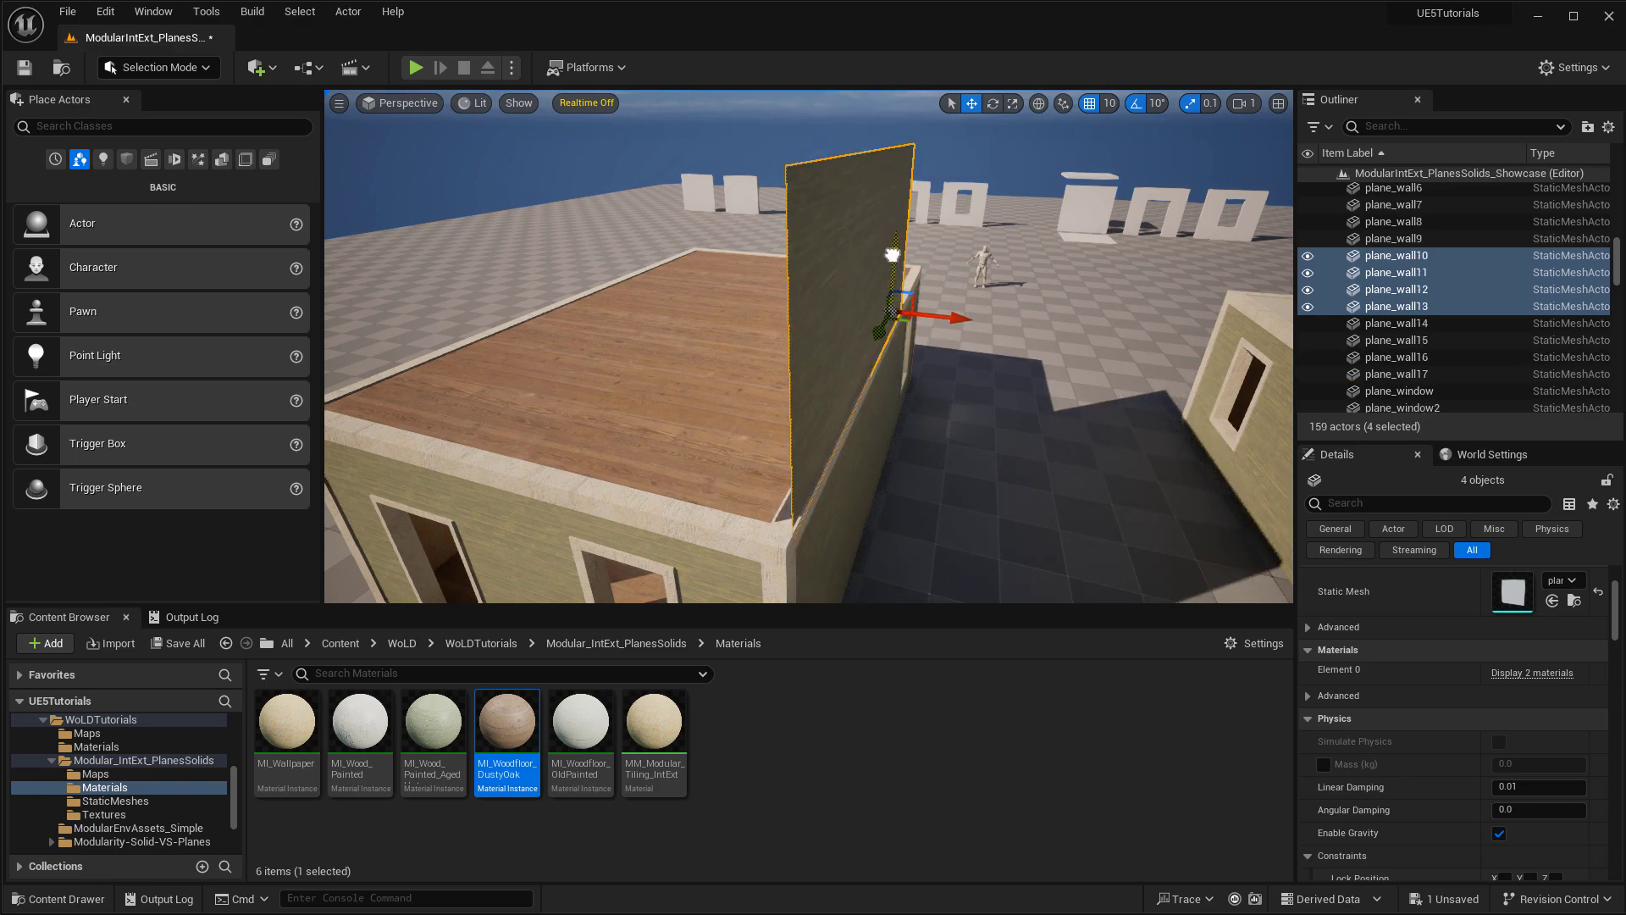
pyautogui.press('f')
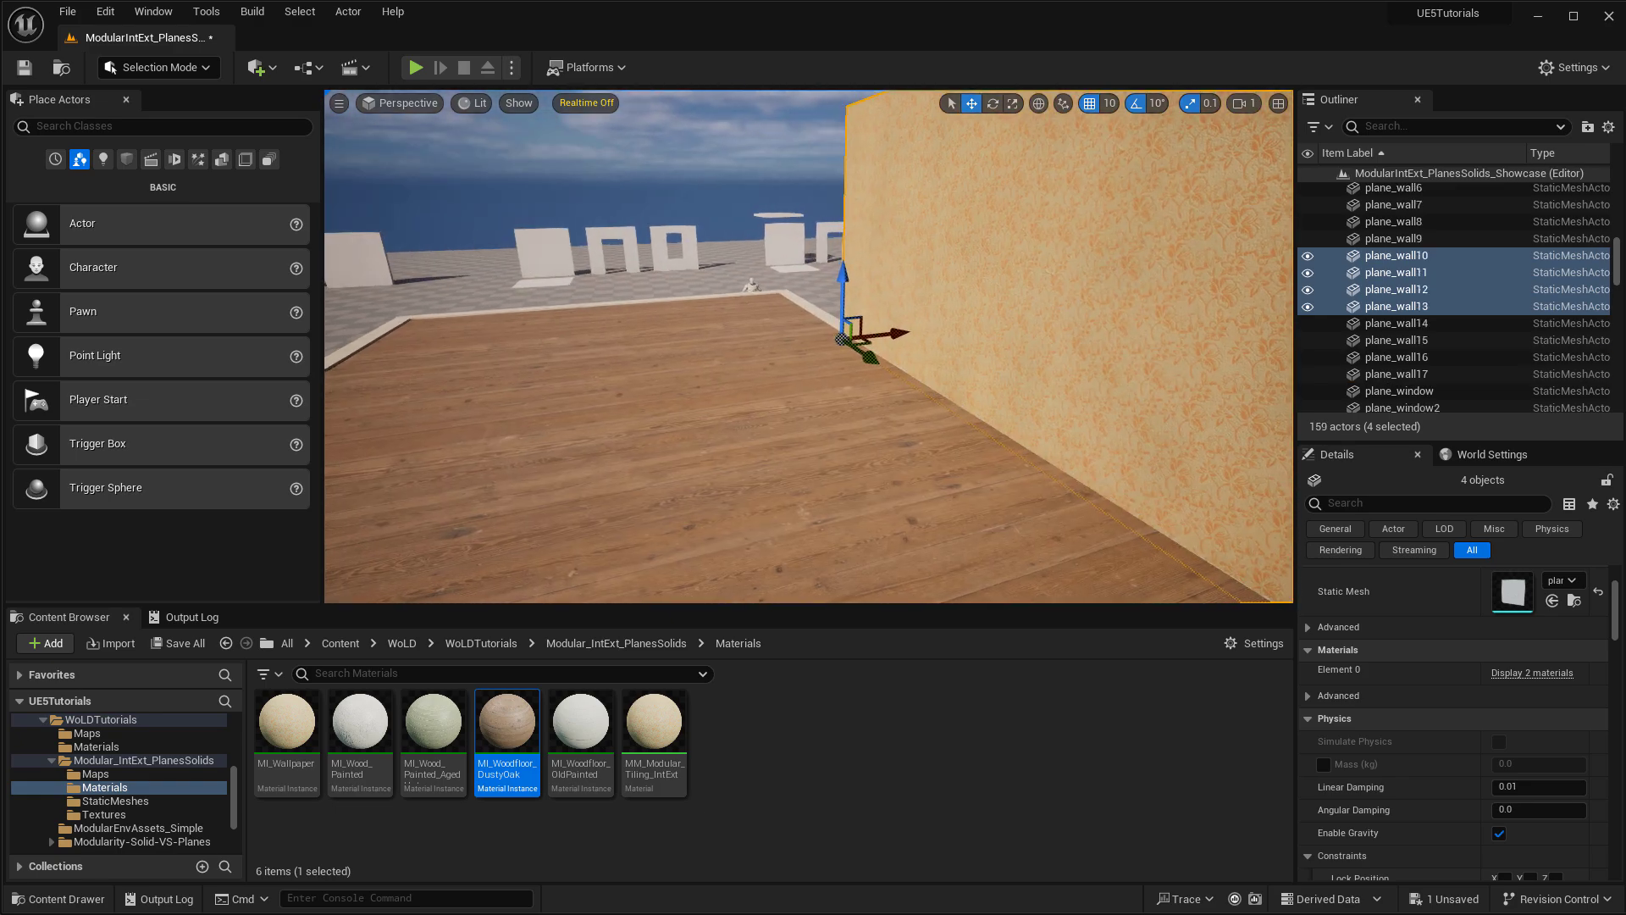
# - Examine the wallpaper side and the painted wood side of the duplicated wall above the roof
pyautogui.moveTo(808, 346); pyautogui.dragTo(974, 271, button='right')
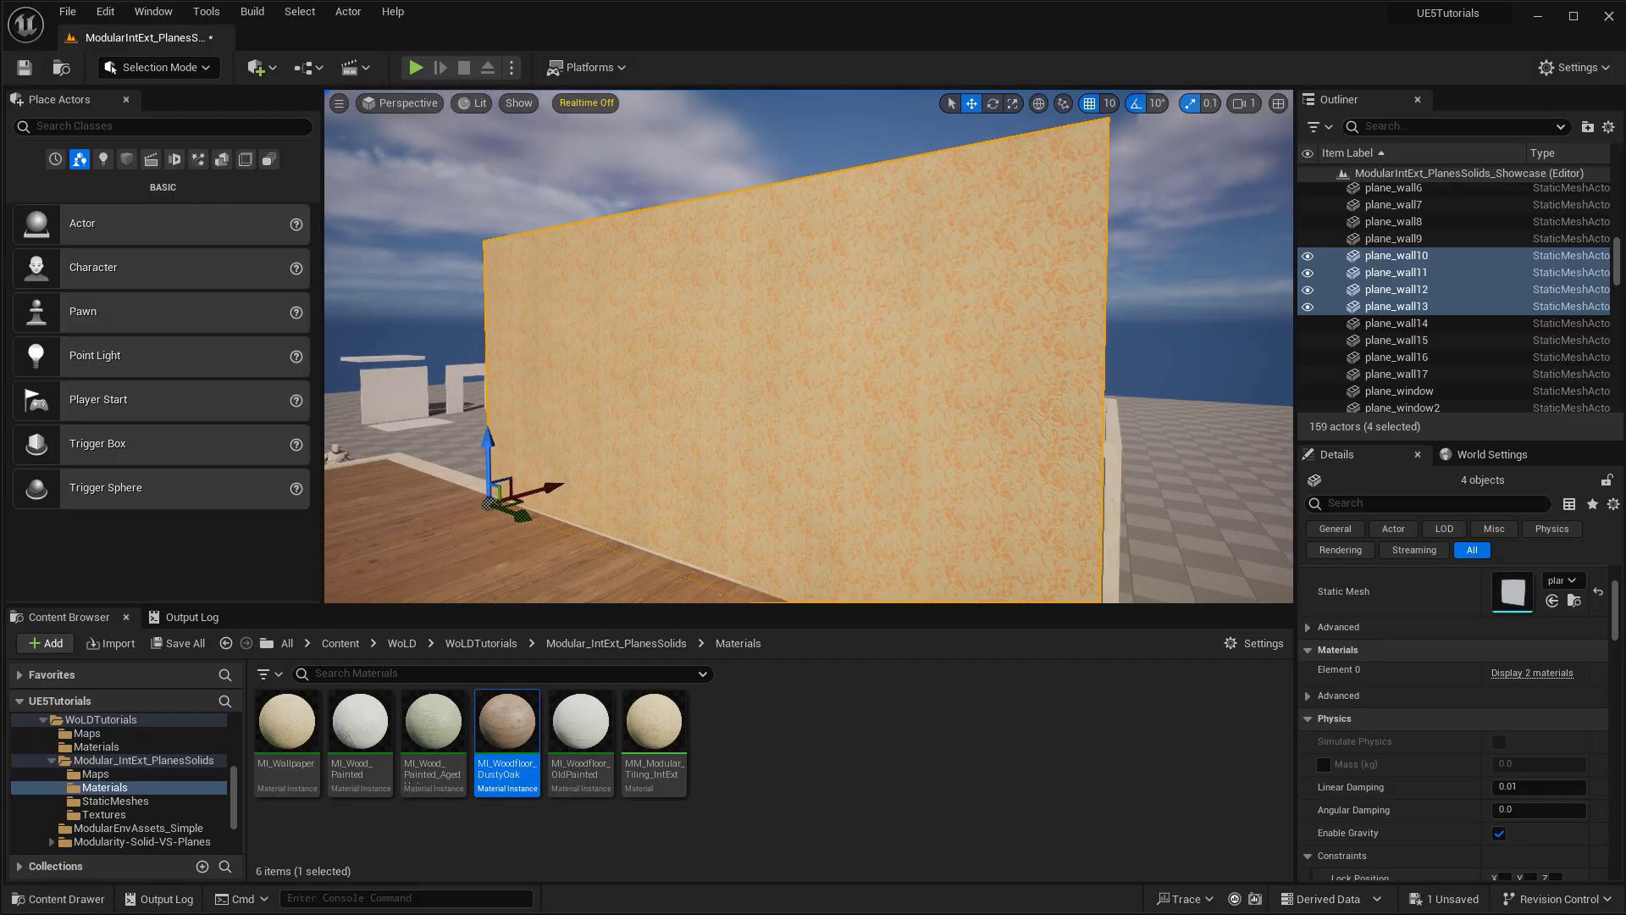
pyautogui.moveTo(532, 374); pyautogui.dragTo(202, 404, button='right')
pyautogui.press('d')
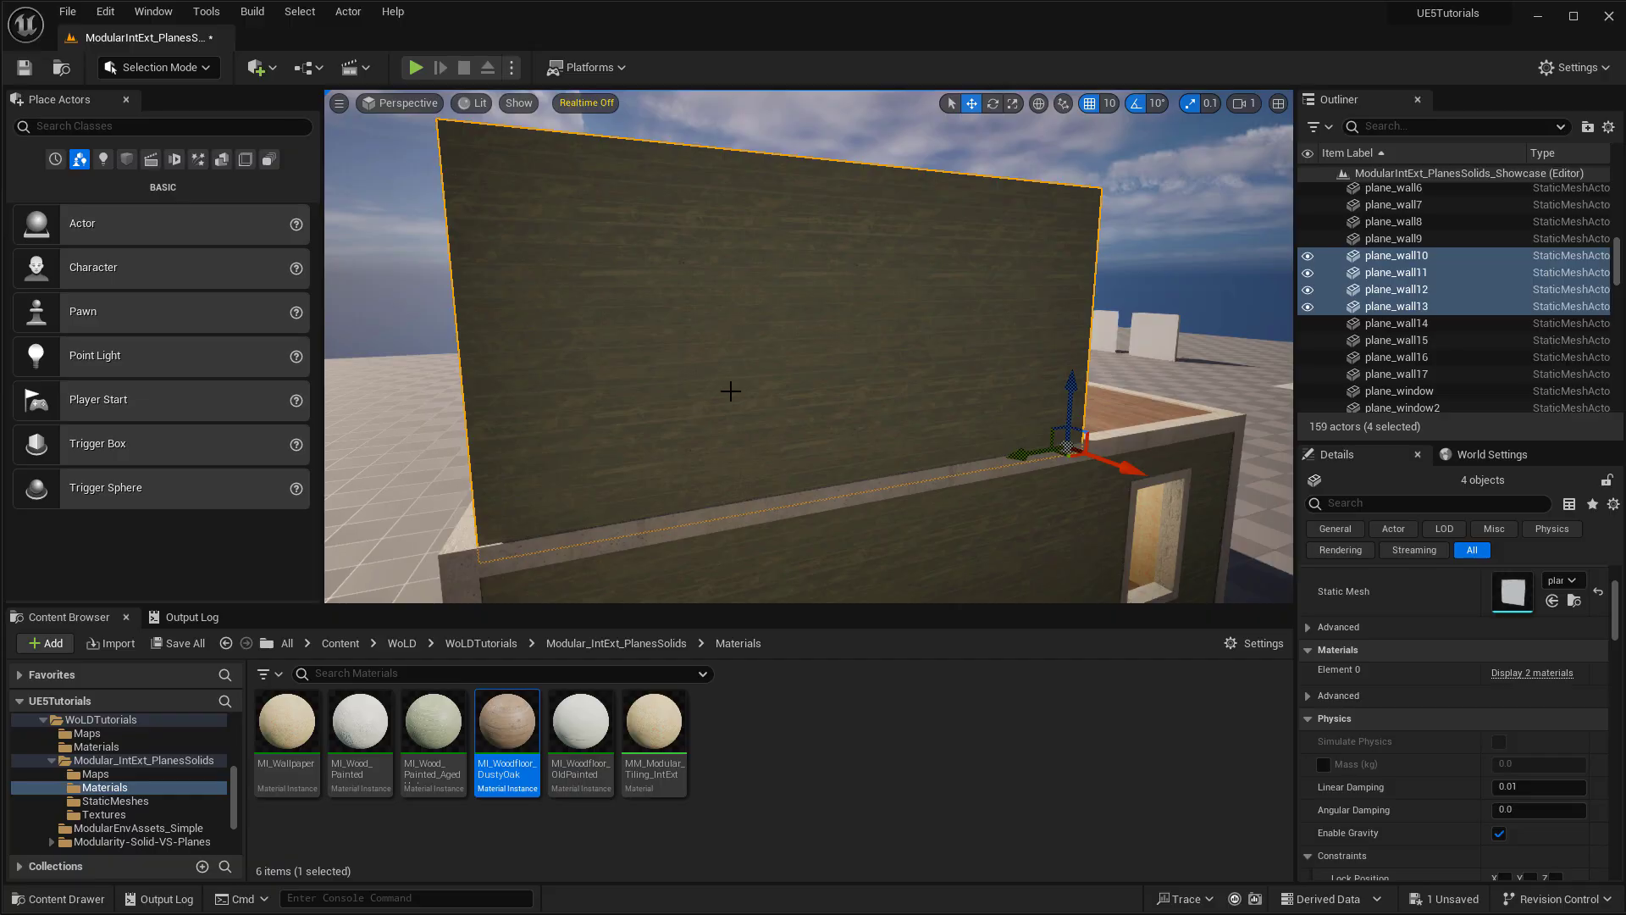
pyautogui.press('a')
pyautogui.moveTo(730, 391); pyautogui.dragTo(733, 391, button='right')
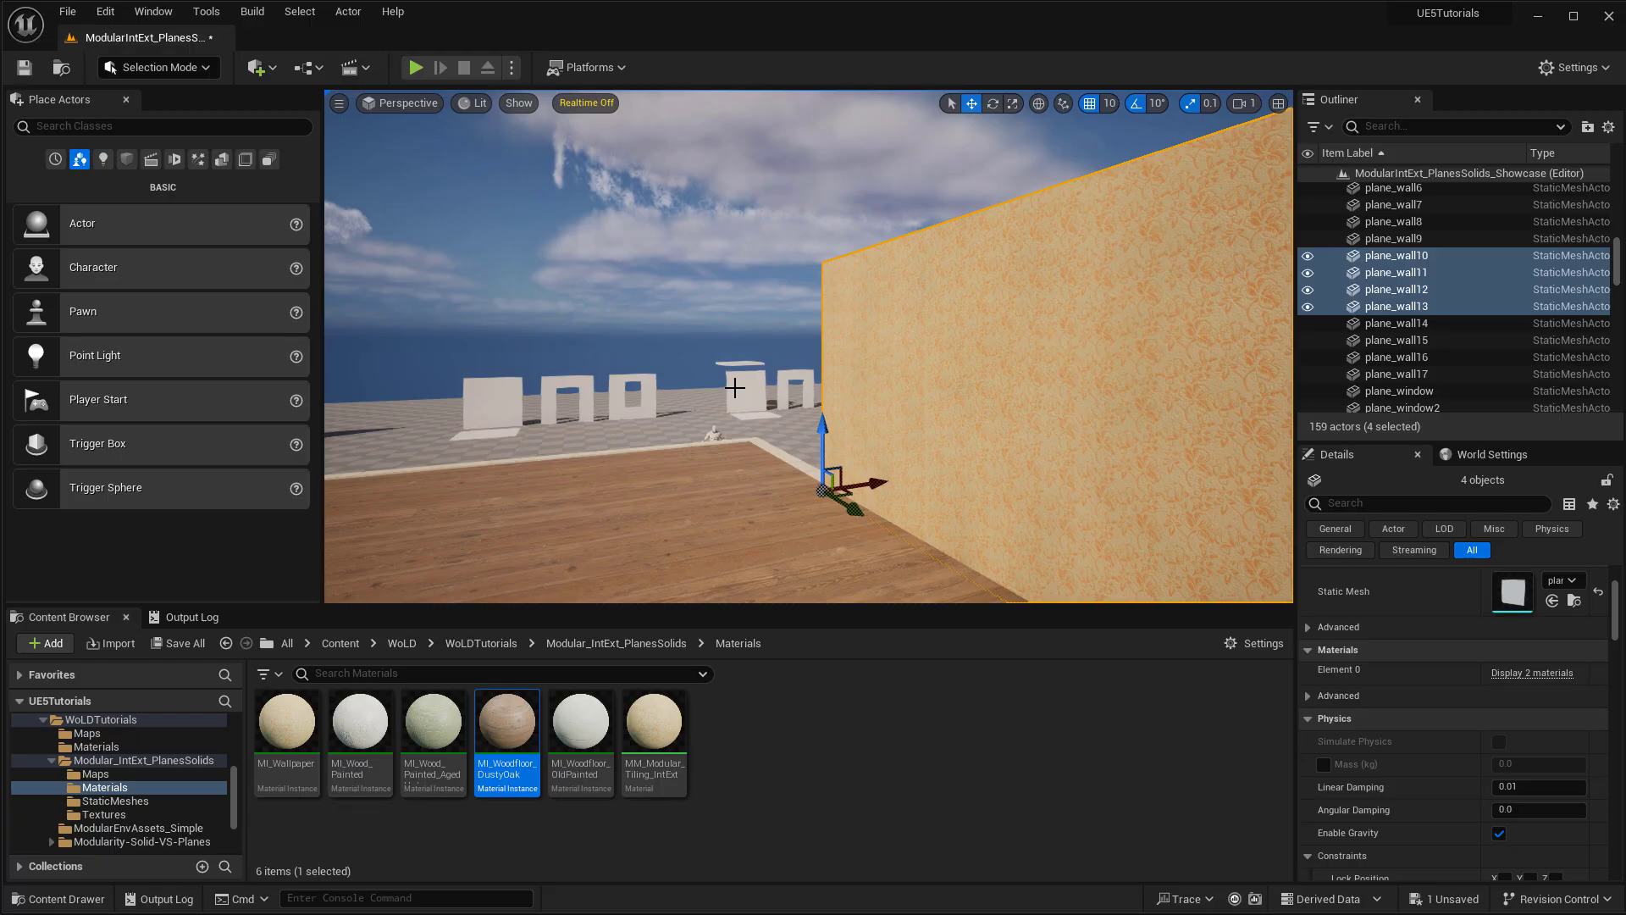
pyautogui.moveTo(734, 387); pyautogui.dragTo(711, 341, button='right')
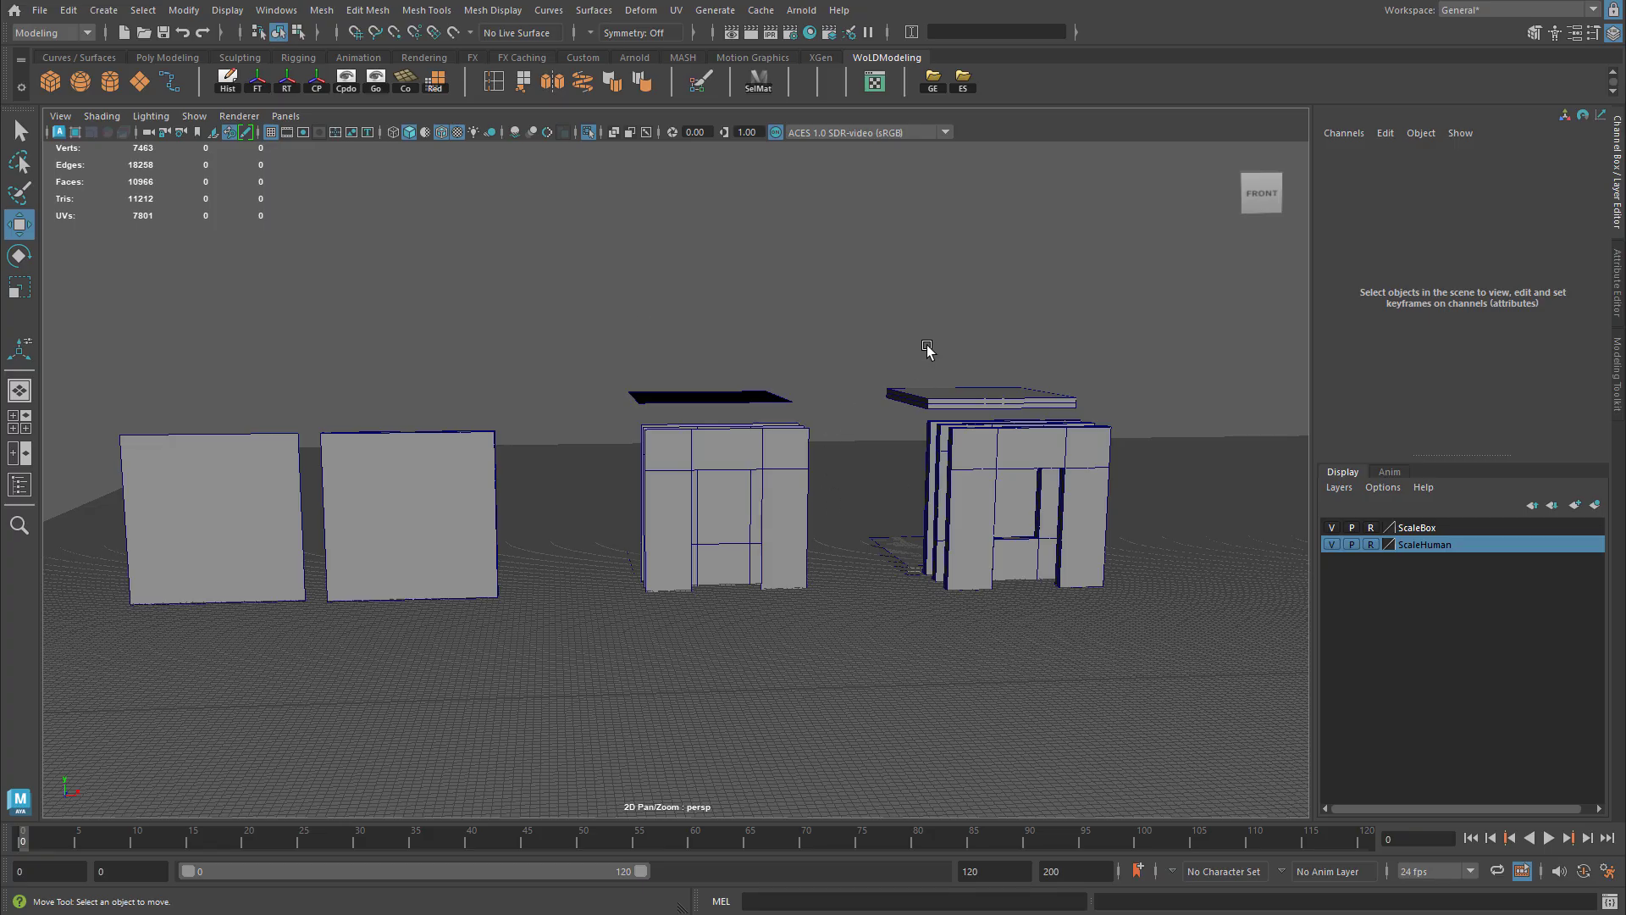
# - In Maya, select the solid kit pieces together with the solid wall, isolate them in the view, and clear the selection
pyautogui.moveTo(929, 351); pyautogui.dragTo(1110, 715)
pyautogui.keyDown('shift'); pyautogui.click(453, 506); pyautogui.keyUp('shift')
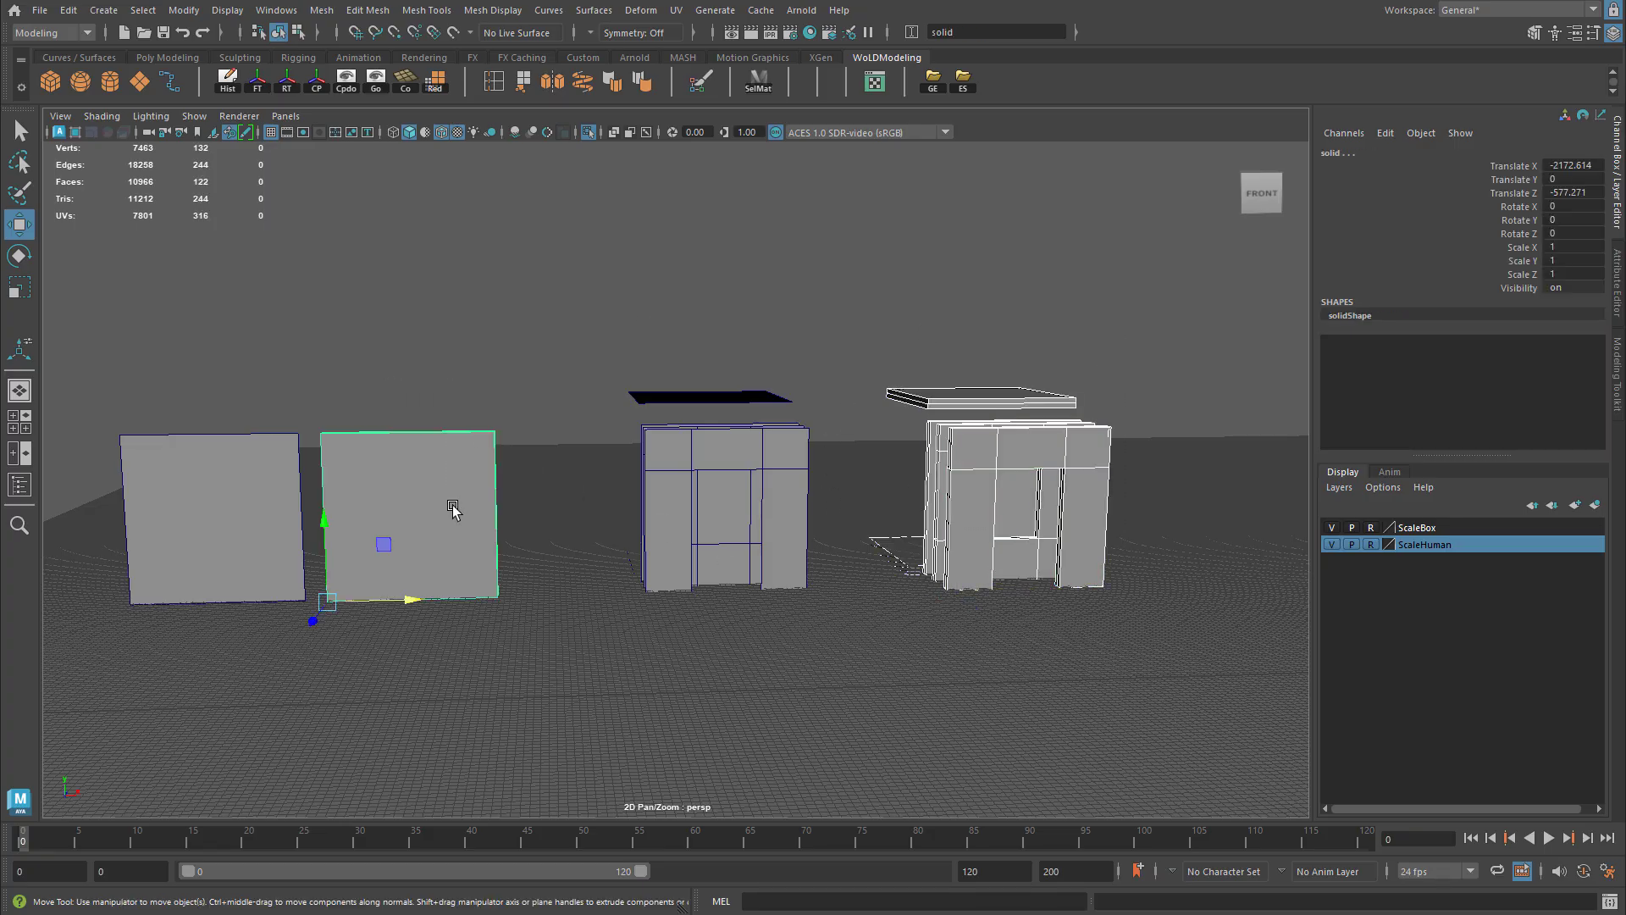
pyautogui.hotkey('ctrl', '1')
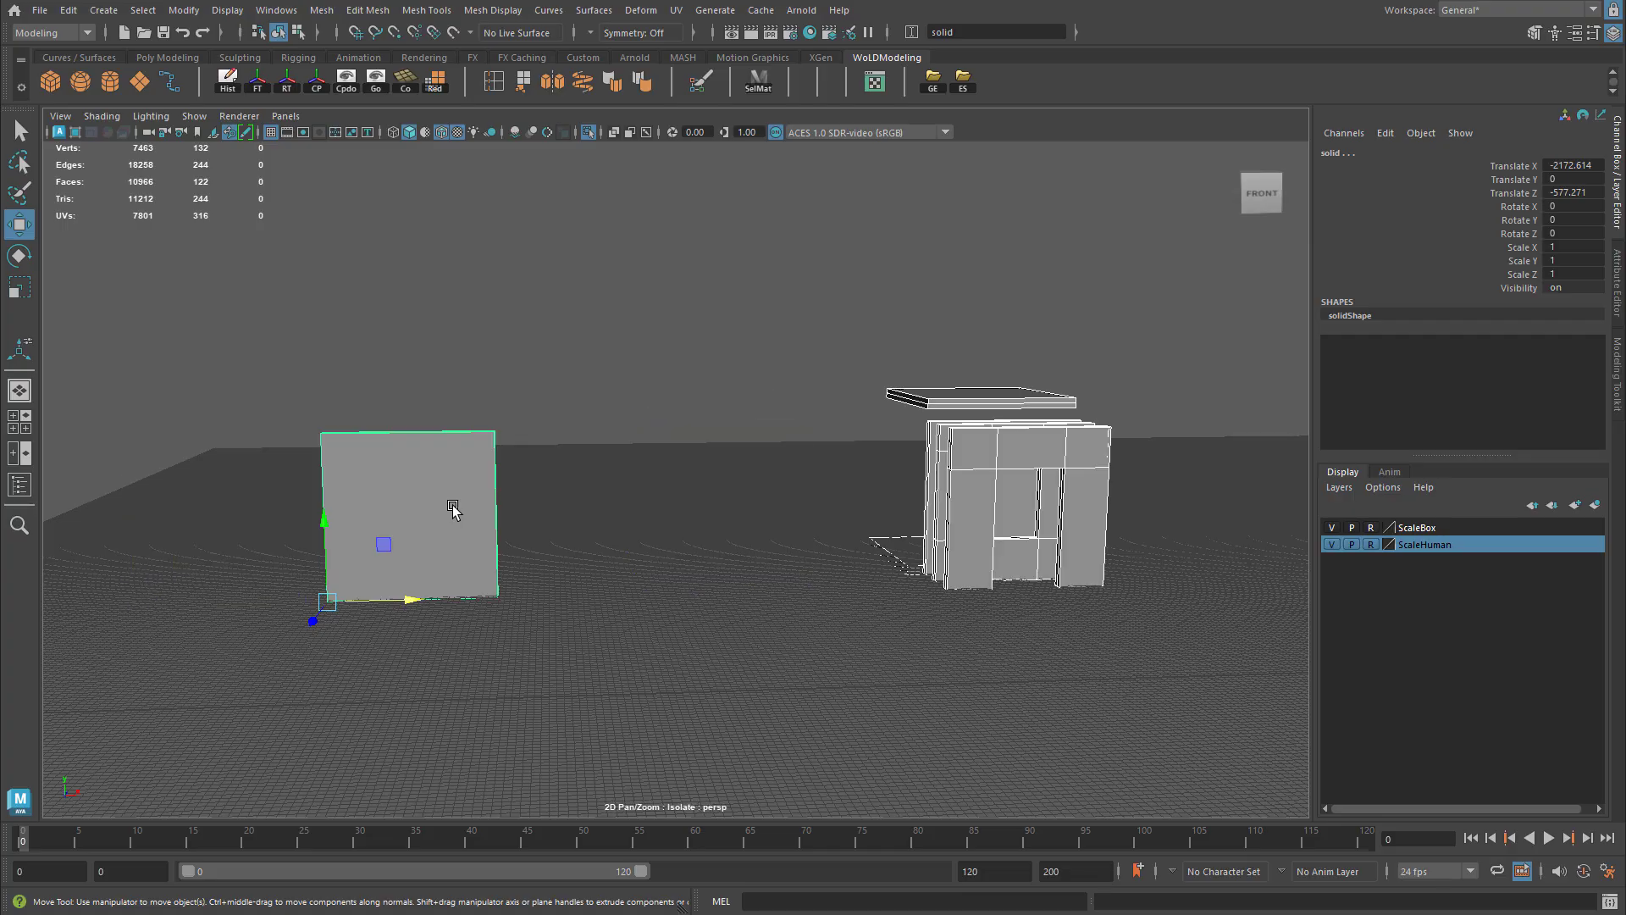
pyautogui.click(749, 423)
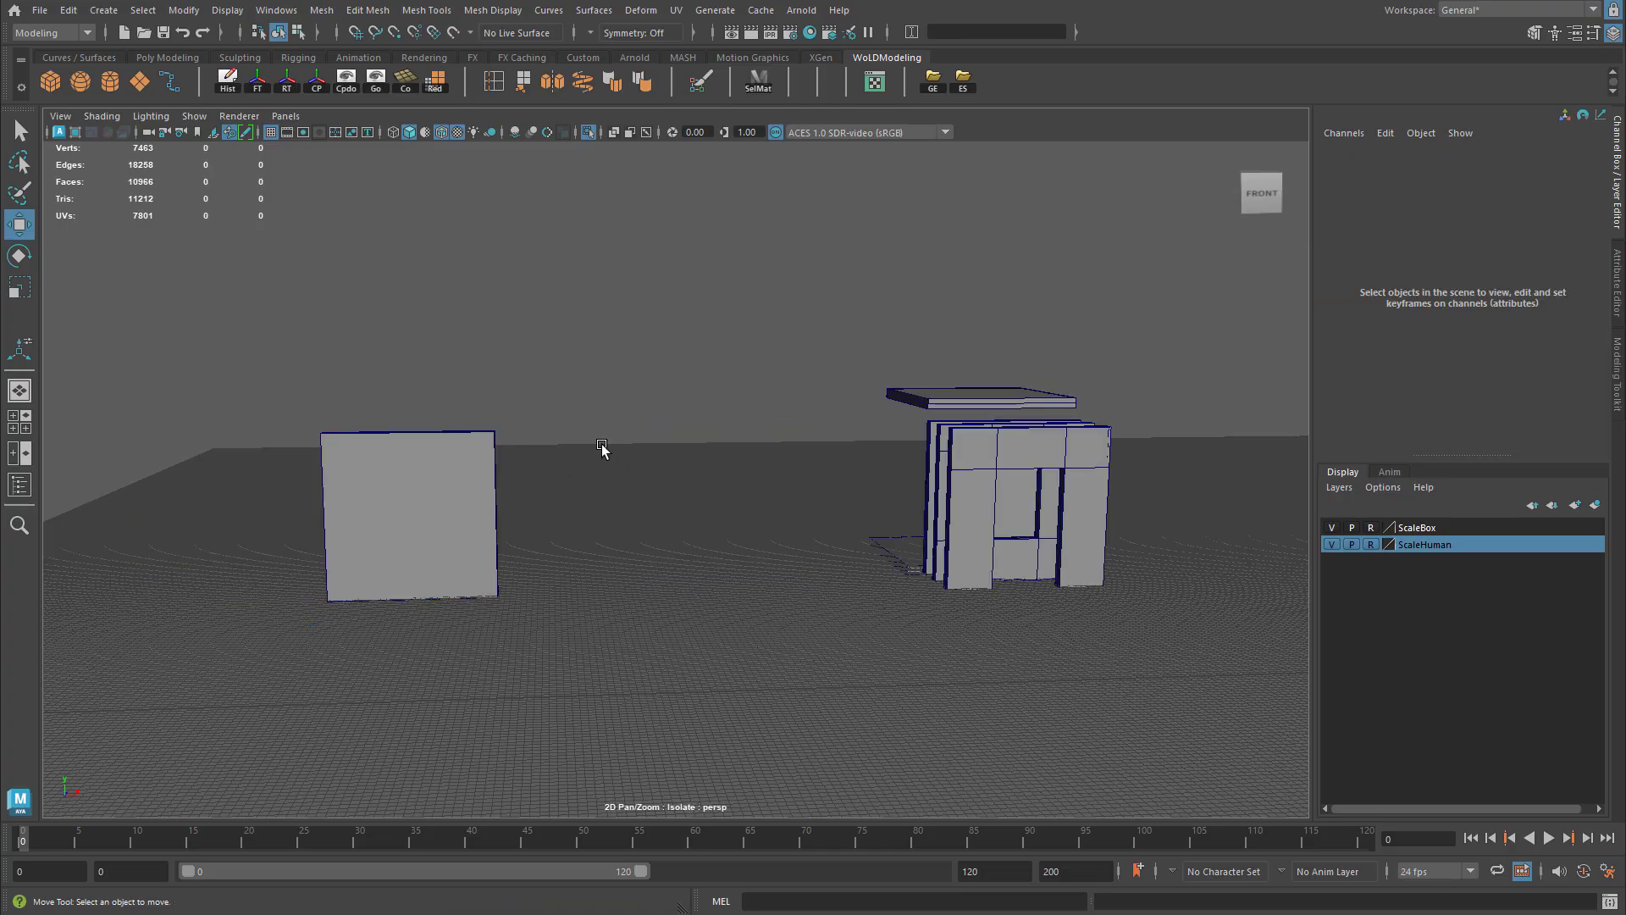
# - Select and frame the solid wall, then examine its thickness and the edge loop running along the middle of its sides
pyautogui.keyDown('alt'); pyautogui.moveTo(602, 446); pyautogui.dragTo(809, 449); pyautogui.keyUp('alt')
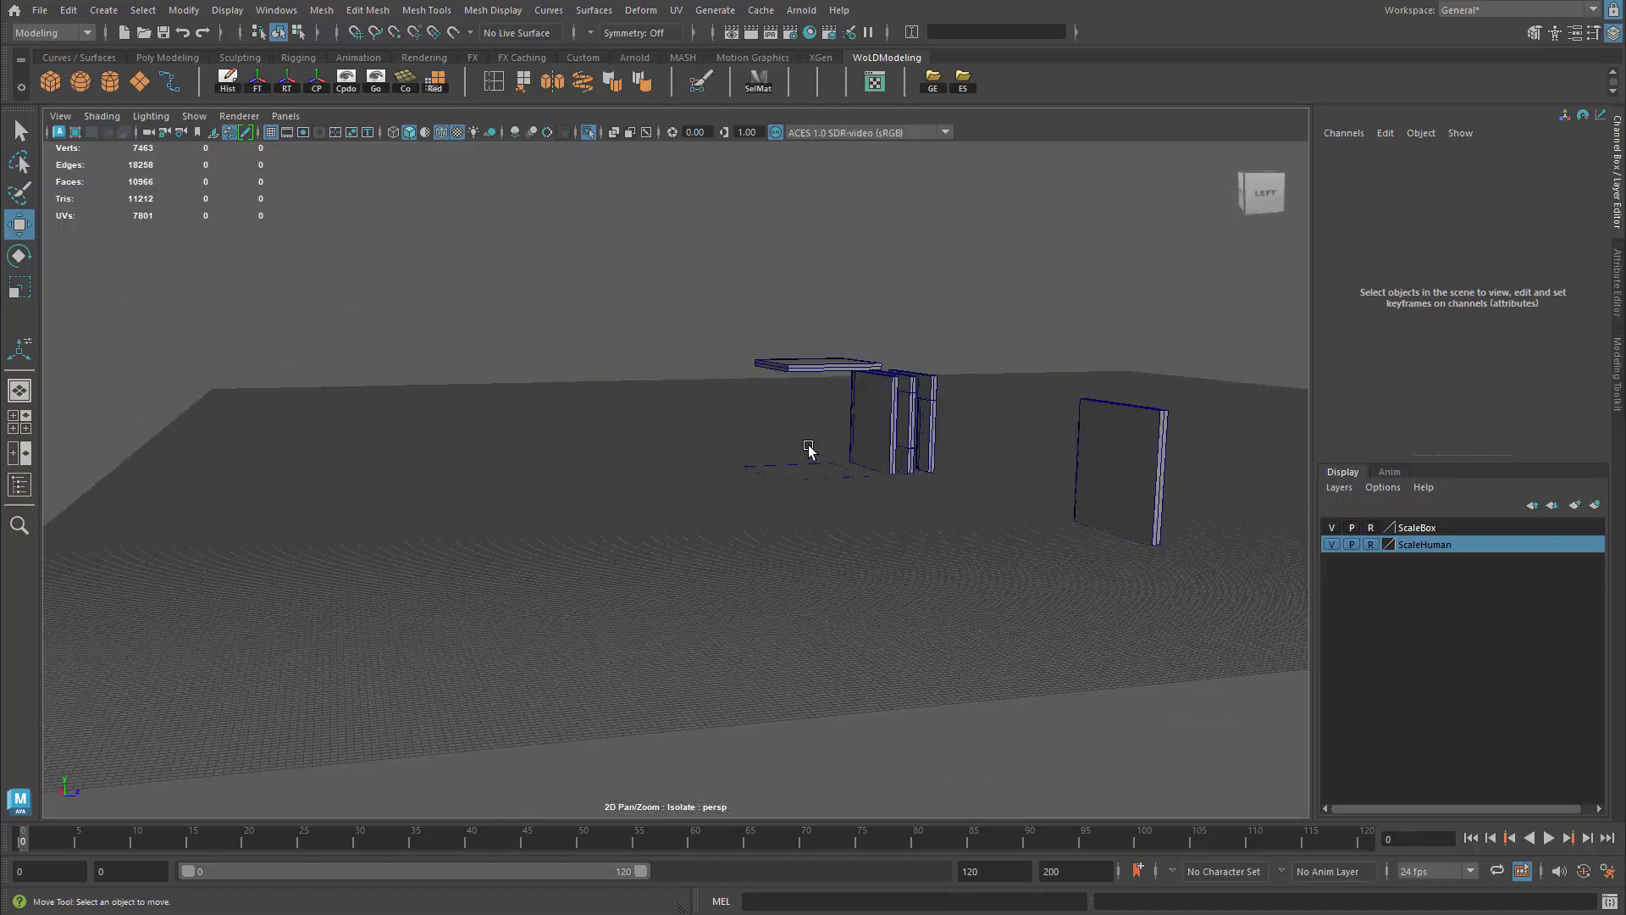
pyautogui.keyDown('alt'); pyautogui.moveTo(808, 448); pyautogui.dragTo(1143, 483, button='right'); pyautogui.keyUp('alt')
pyautogui.keyDown('alt'); pyautogui.moveTo(1144, 483); pyautogui.dragTo(606, 536, button='middle'); pyautogui.keyUp('alt')
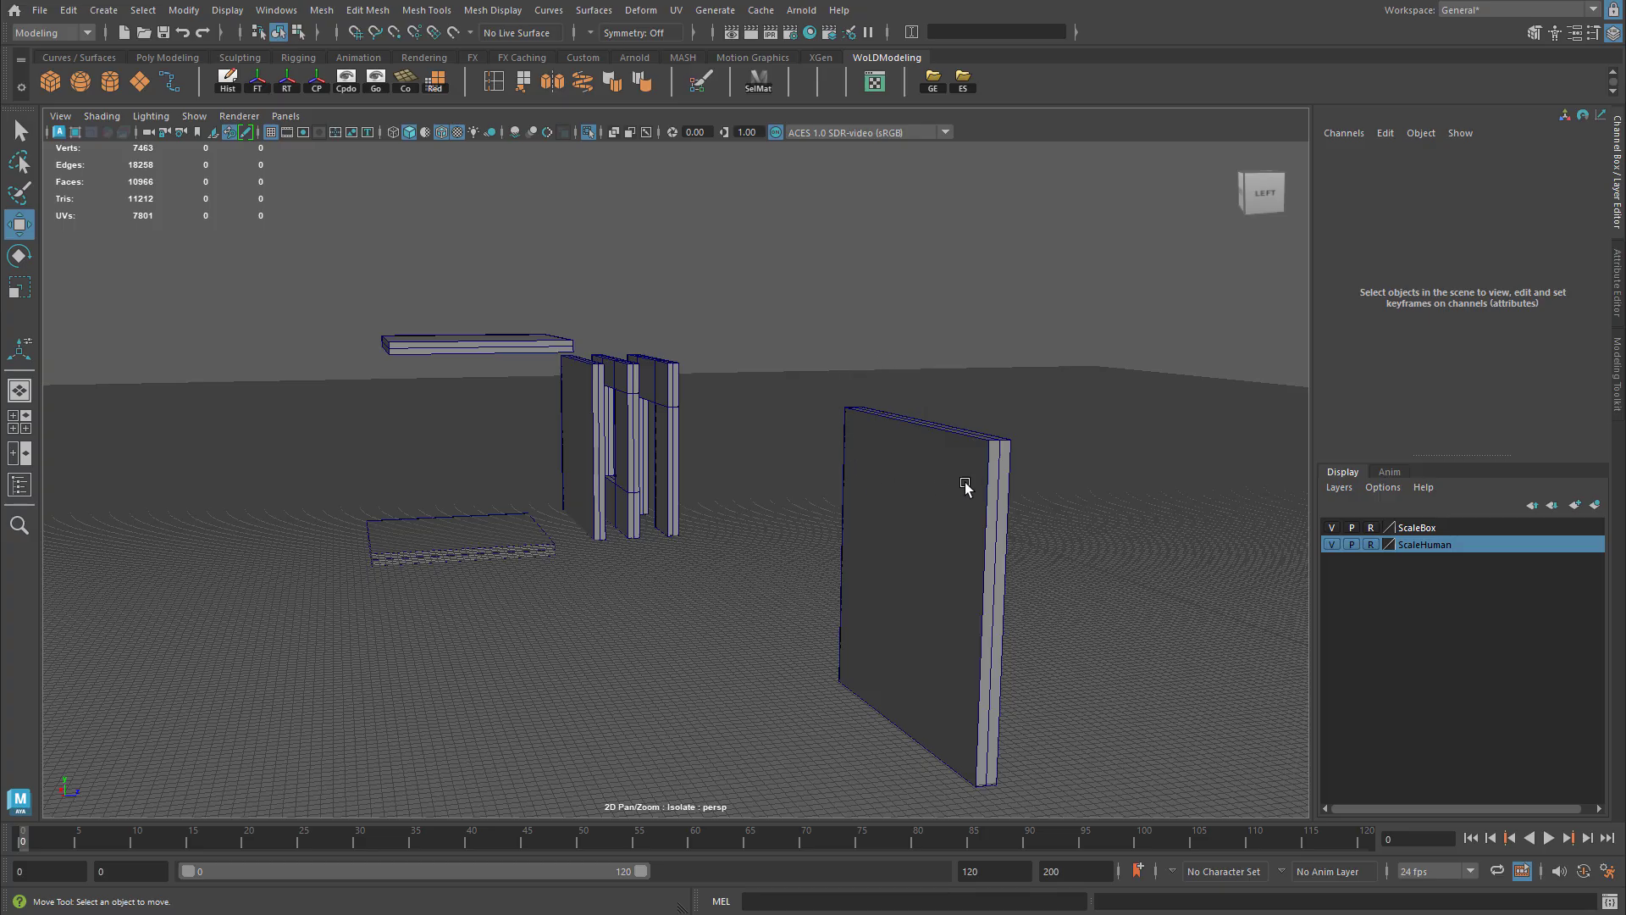
pyautogui.keyDown('alt'); pyautogui.moveTo(966, 485); pyautogui.dragTo(889, 439); pyautogui.keyUp('alt')
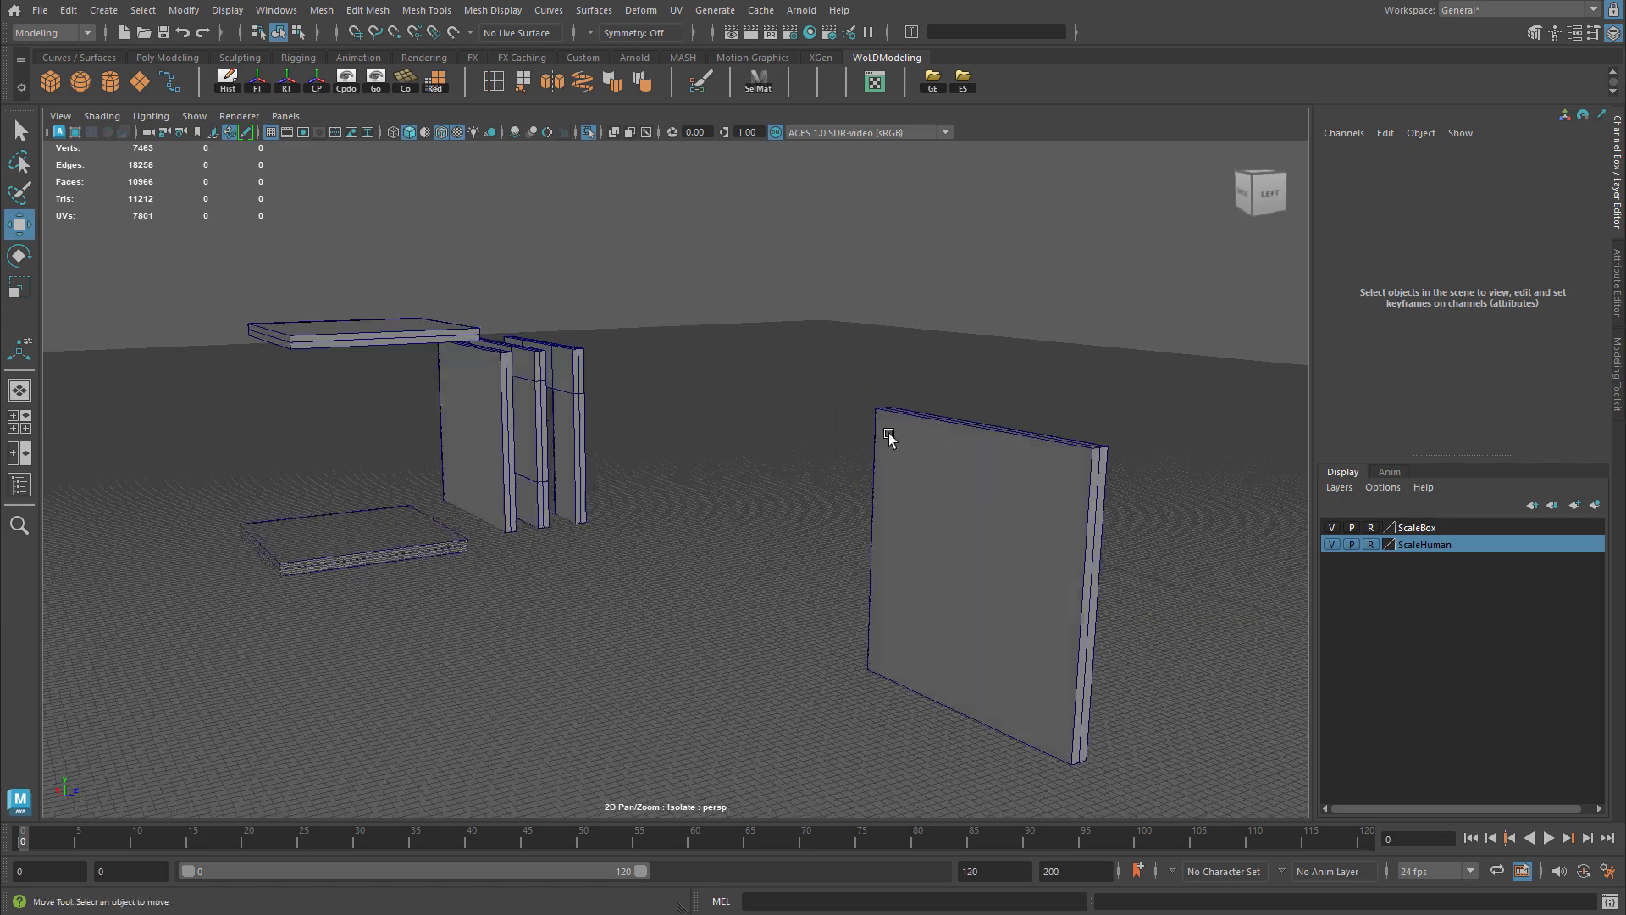
pyautogui.click(963, 498)
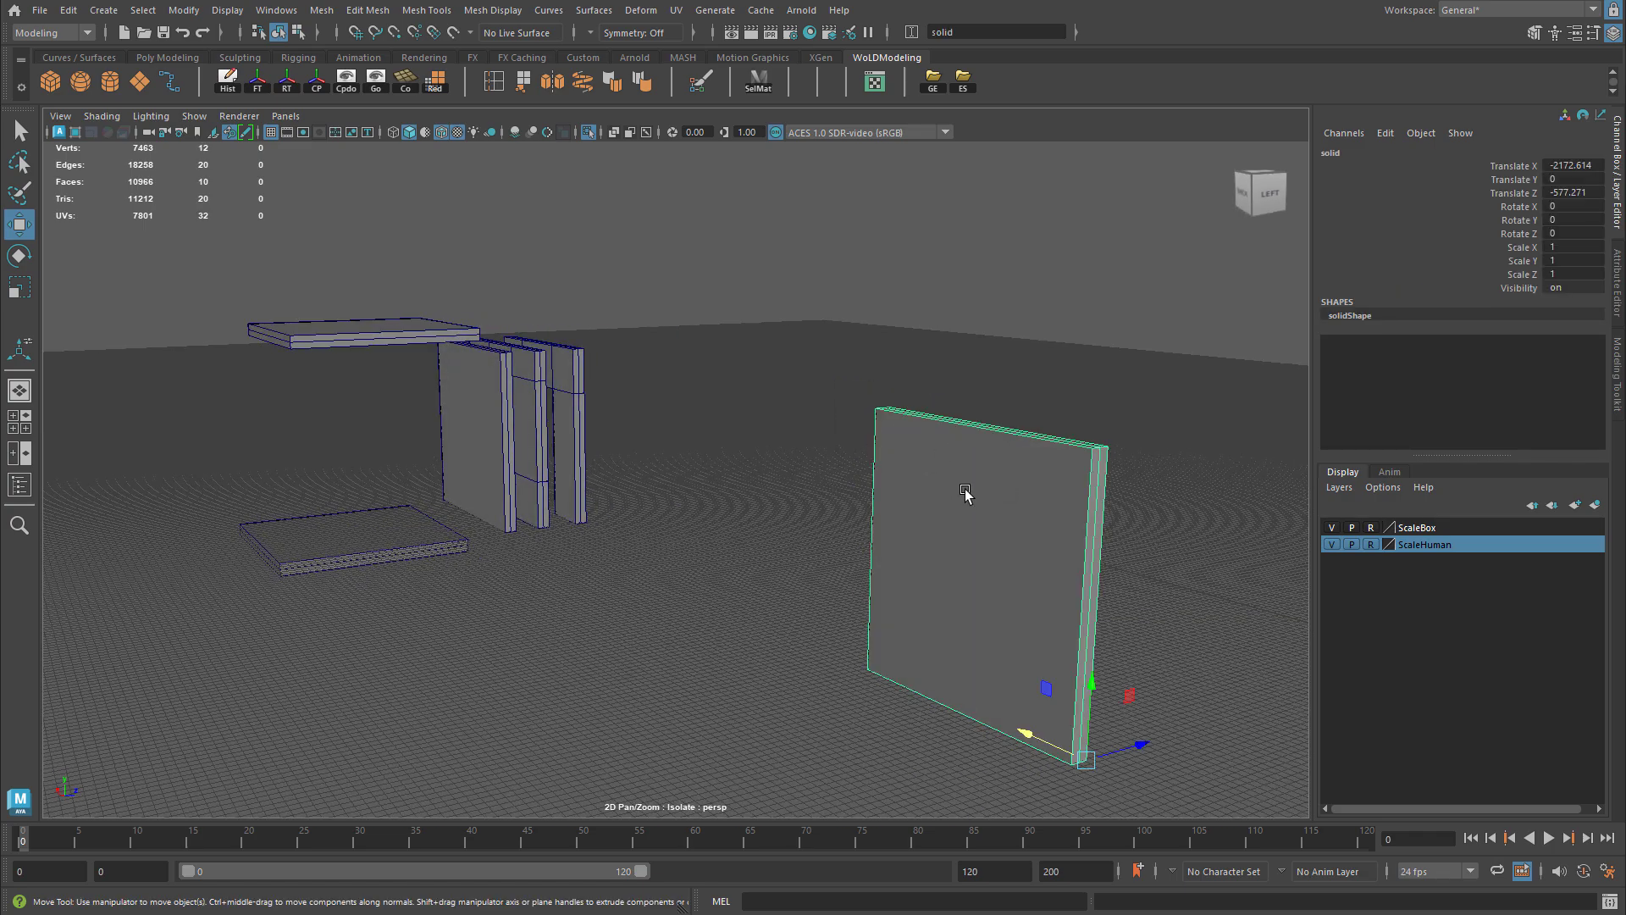
pyautogui.press('f')
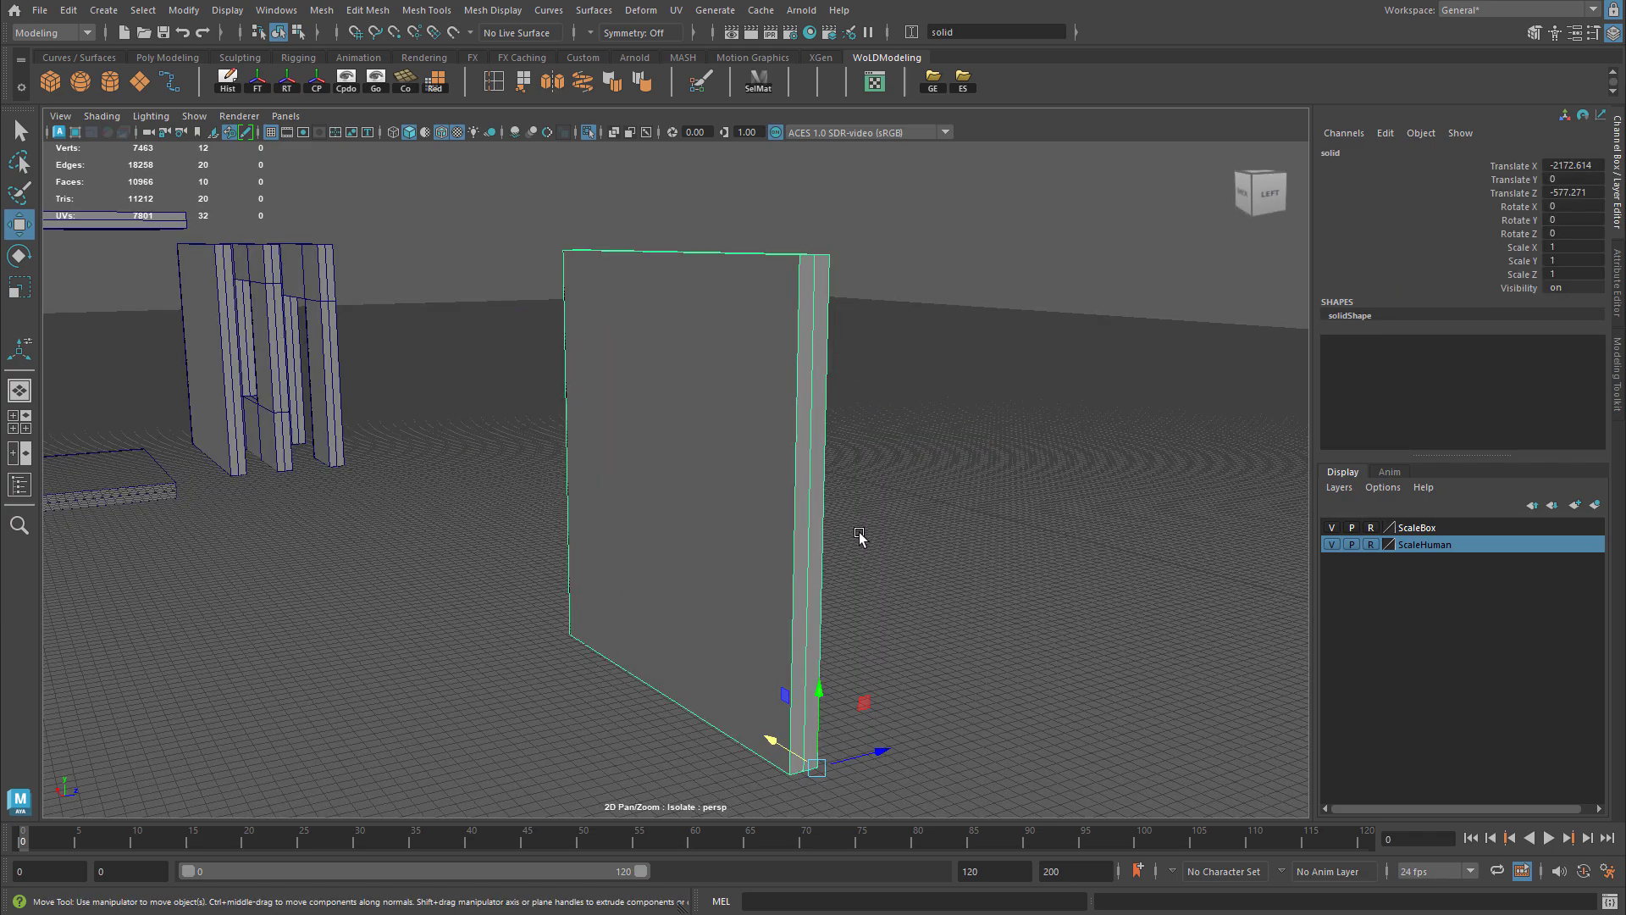
pyautogui.keyDown('alt'); pyautogui.moveTo(859, 536); pyautogui.dragTo(708, 472); pyautogui.keyUp('alt')
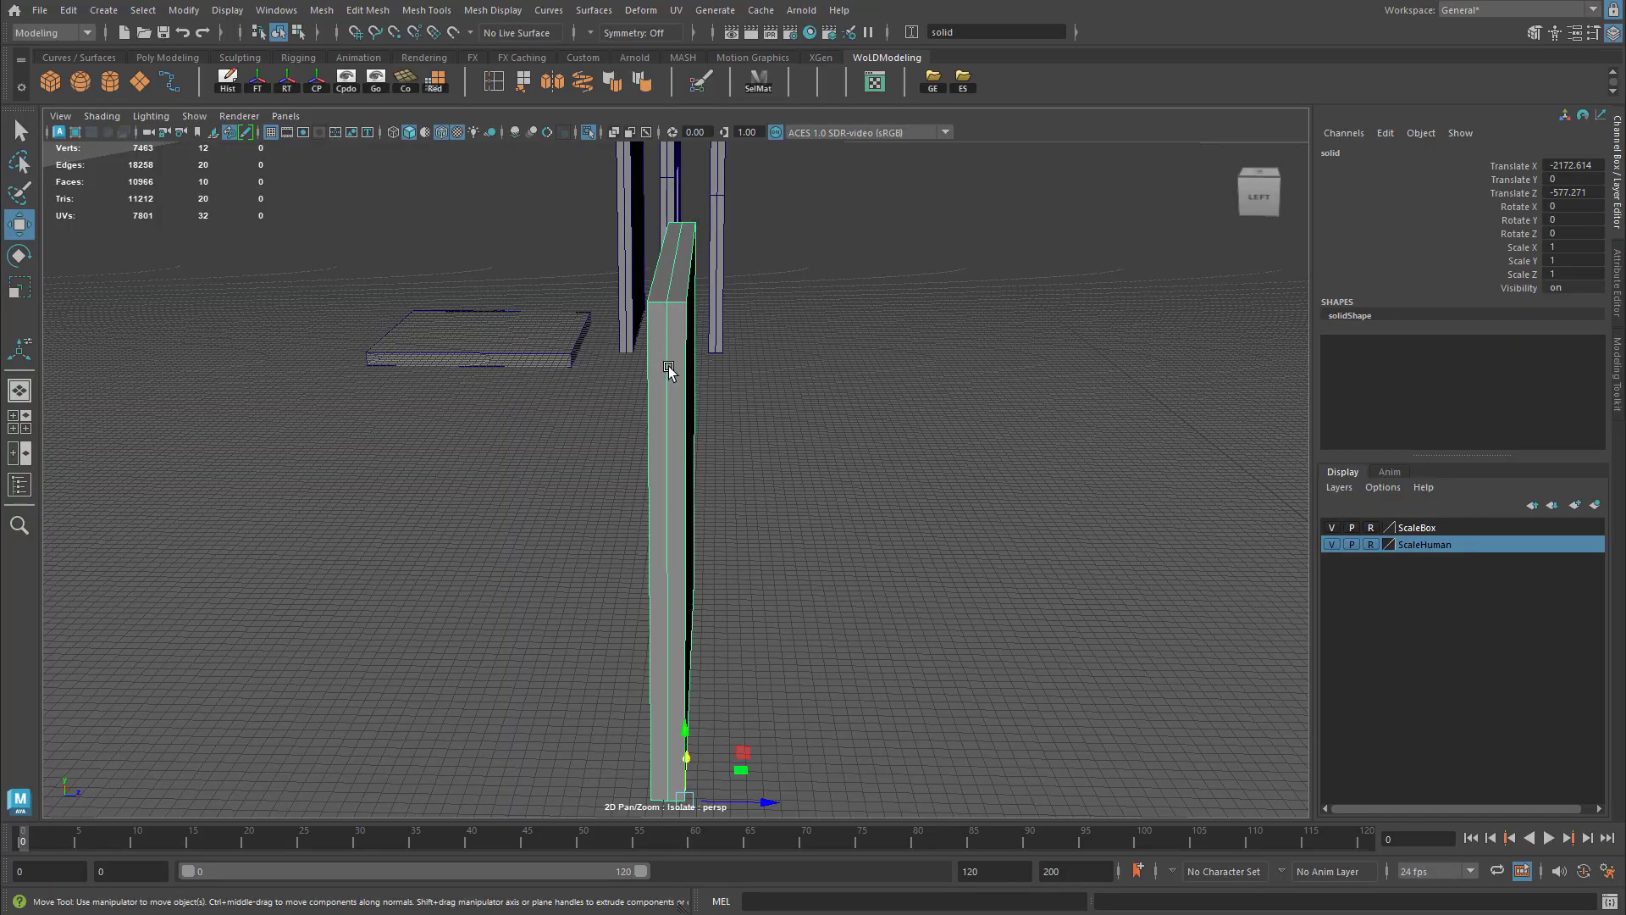
pyautogui.moveTo(669, 373)
pyautogui.keyDown('alt'); pyautogui.mouseDown()
pyautogui.moveTo(671, 410)
pyautogui.moveTo(665, 389)
pyautogui.mouseUp(); pyautogui.keyUp('alt')
# - Switch the solid wall to face selection, select the faces on one half of its thickness, and inspect them
pyautogui.moveTo(665, 389); pyautogui.dragTo(644, 377, button='right')
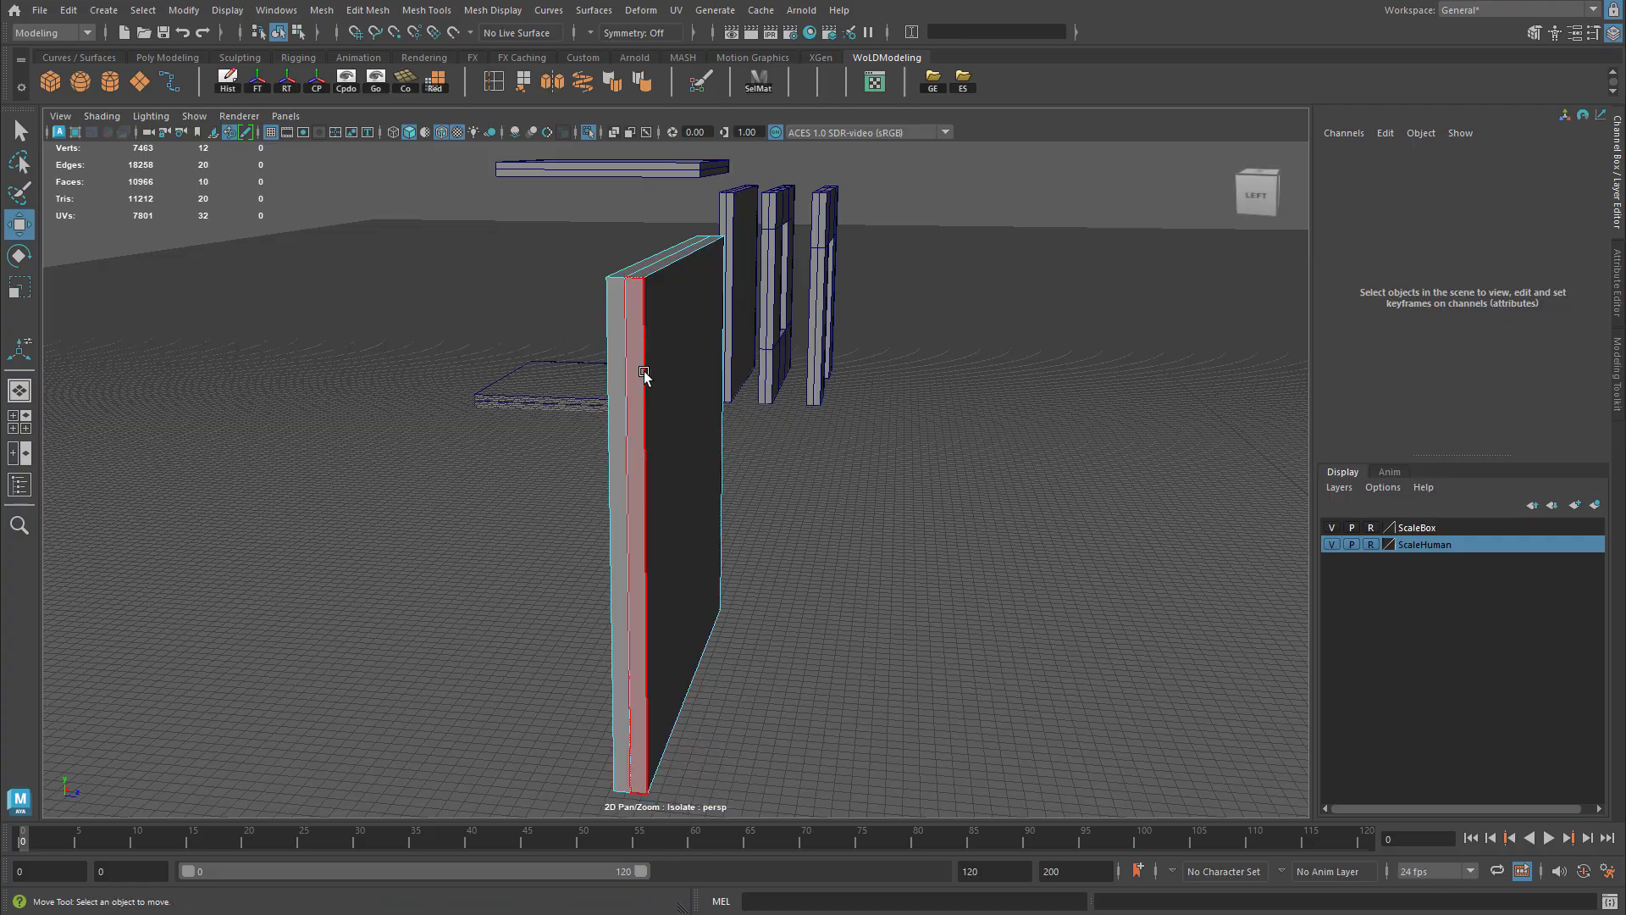
pyautogui.keyDown('alt'); pyautogui.moveTo(643, 373); pyautogui.dragTo(664, 363); pyautogui.keyUp('alt')
pyautogui.moveTo(678, 193); pyautogui.dragTo(948, 832)
pyautogui.keyDown('alt'); pyautogui.moveTo(766, 563); pyautogui.dragTo(681, 568); pyautogui.keyUp('alt')
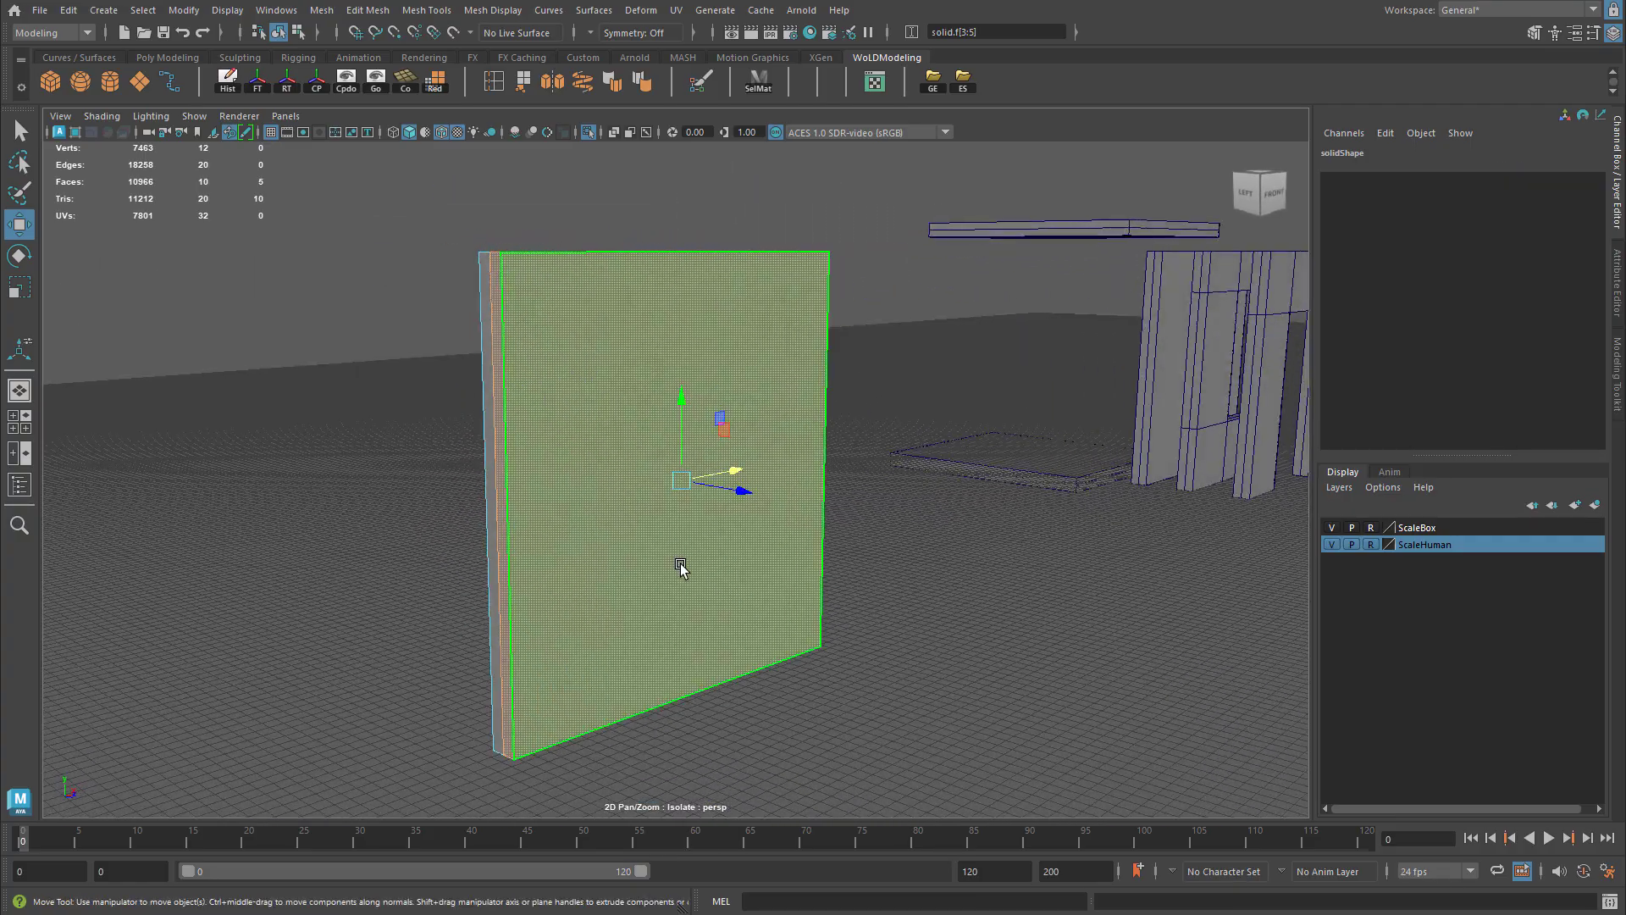
pyautogui.keyDown('alt'); pyautogui.moveTo(918, 338); pyautogui.dragTo(703, 246); pyautogui.keyUp('alt')
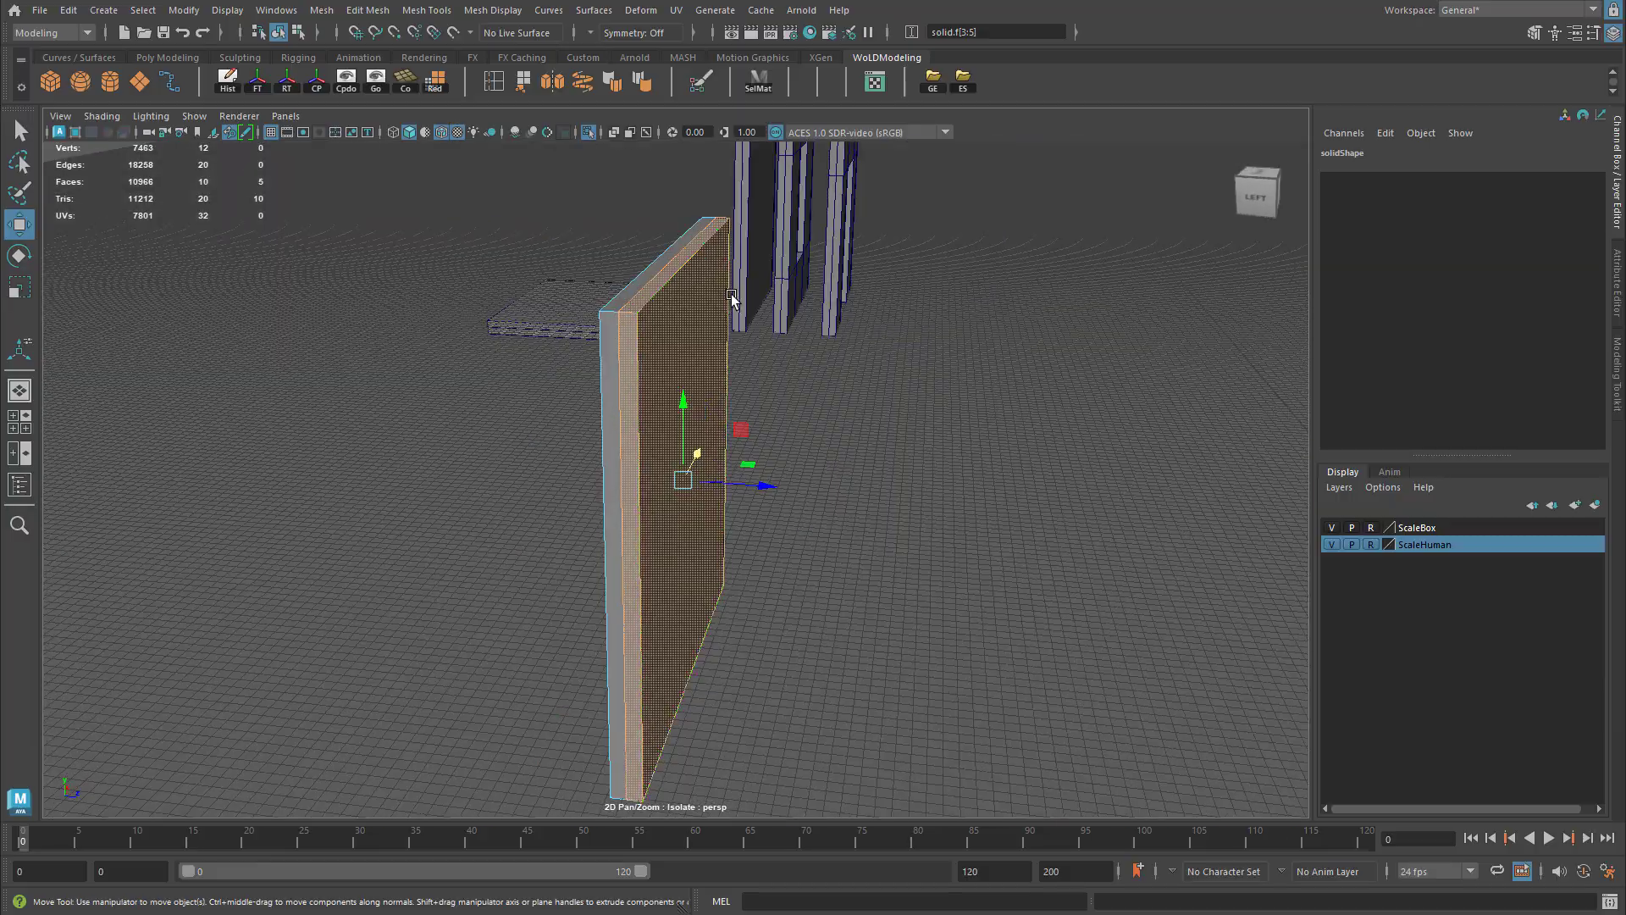
pyautogui.keyDown('alt'); pyautogui.moveTo(676, 394); pyautogui.dragTo(566, 383); pyautogui.keyUp('alt')
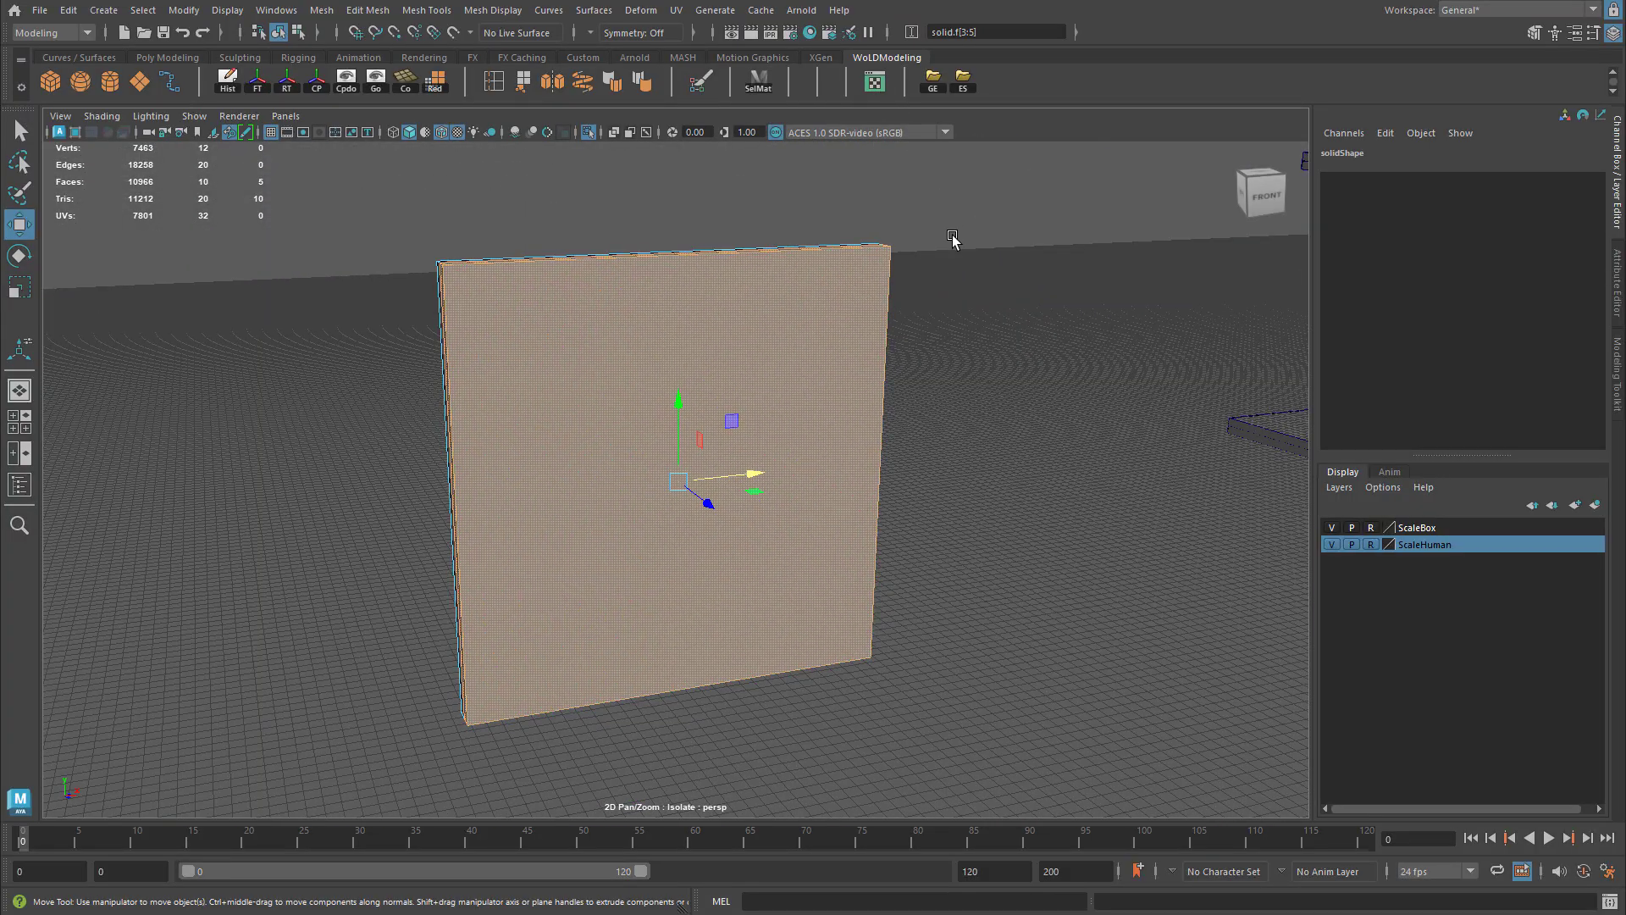
# - Invert the face selection to the other half of the solid wall and inspect its large face and border faces
pyautogui.moveTo(949, 243); pyautogui.dragTo(1103, 730, button='right')
pyautogui.keyDown('alt'); pyautogui.moveTo(967, 433); pyautogui.dragTo(699, 279); pyautogui.keyUp('alt')
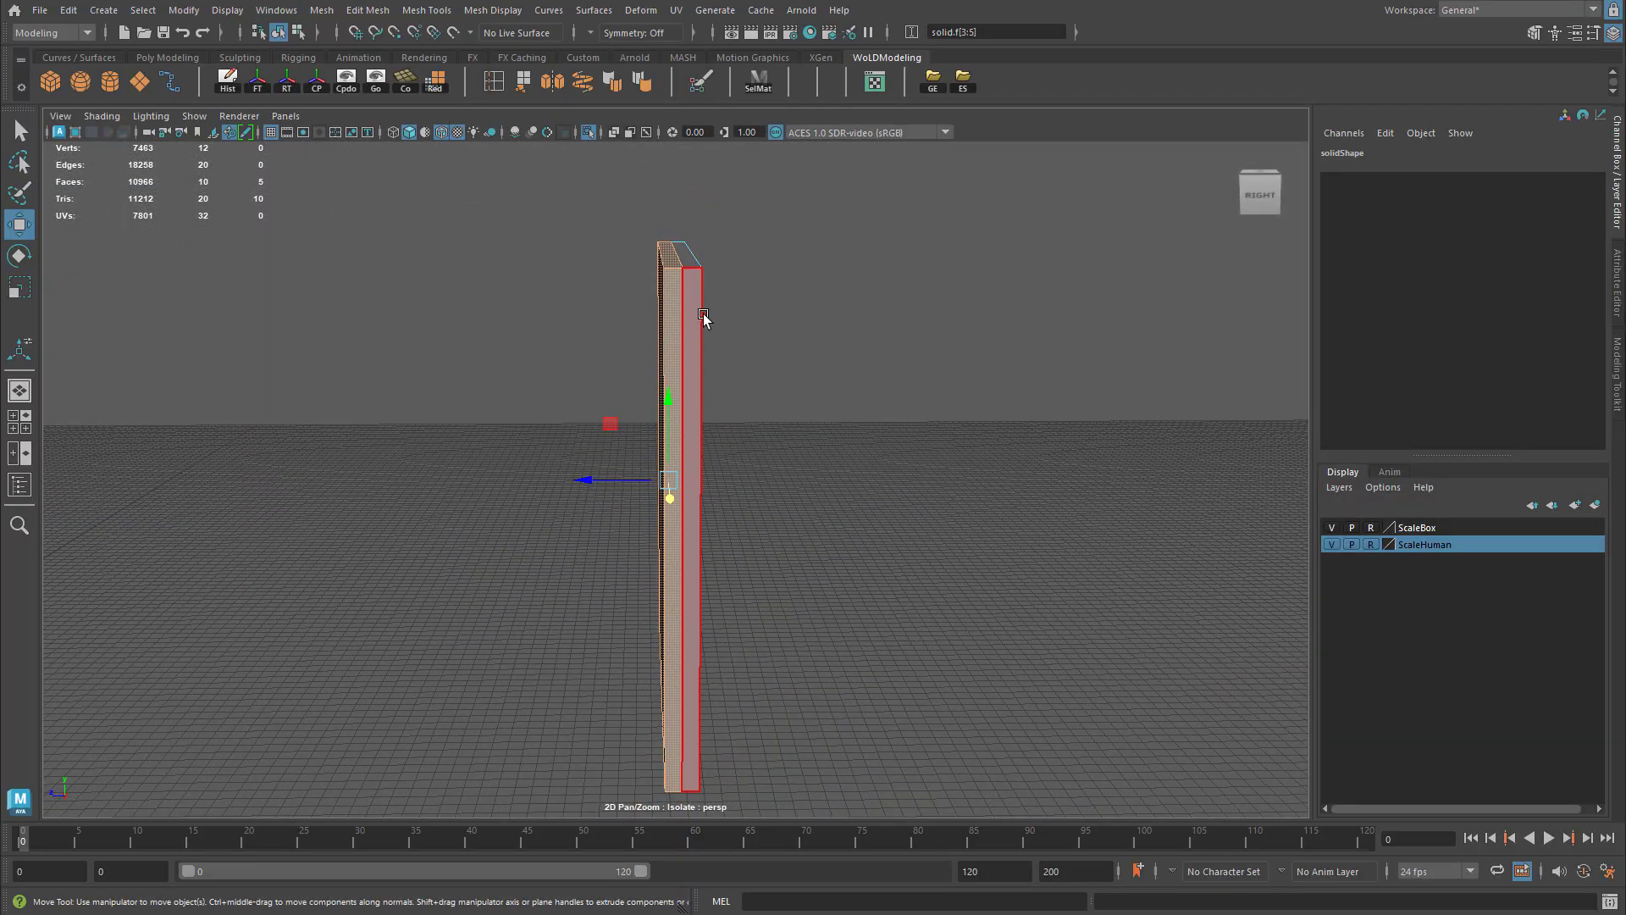
pyautogui.hotkey('ctrl', 'shift', 'i')
pyautogui.keyDown('alt'); pyautogui.moveTo(953, 592); pyautogui.dragTo(880, 585); pyautogui.keyUp('alt')
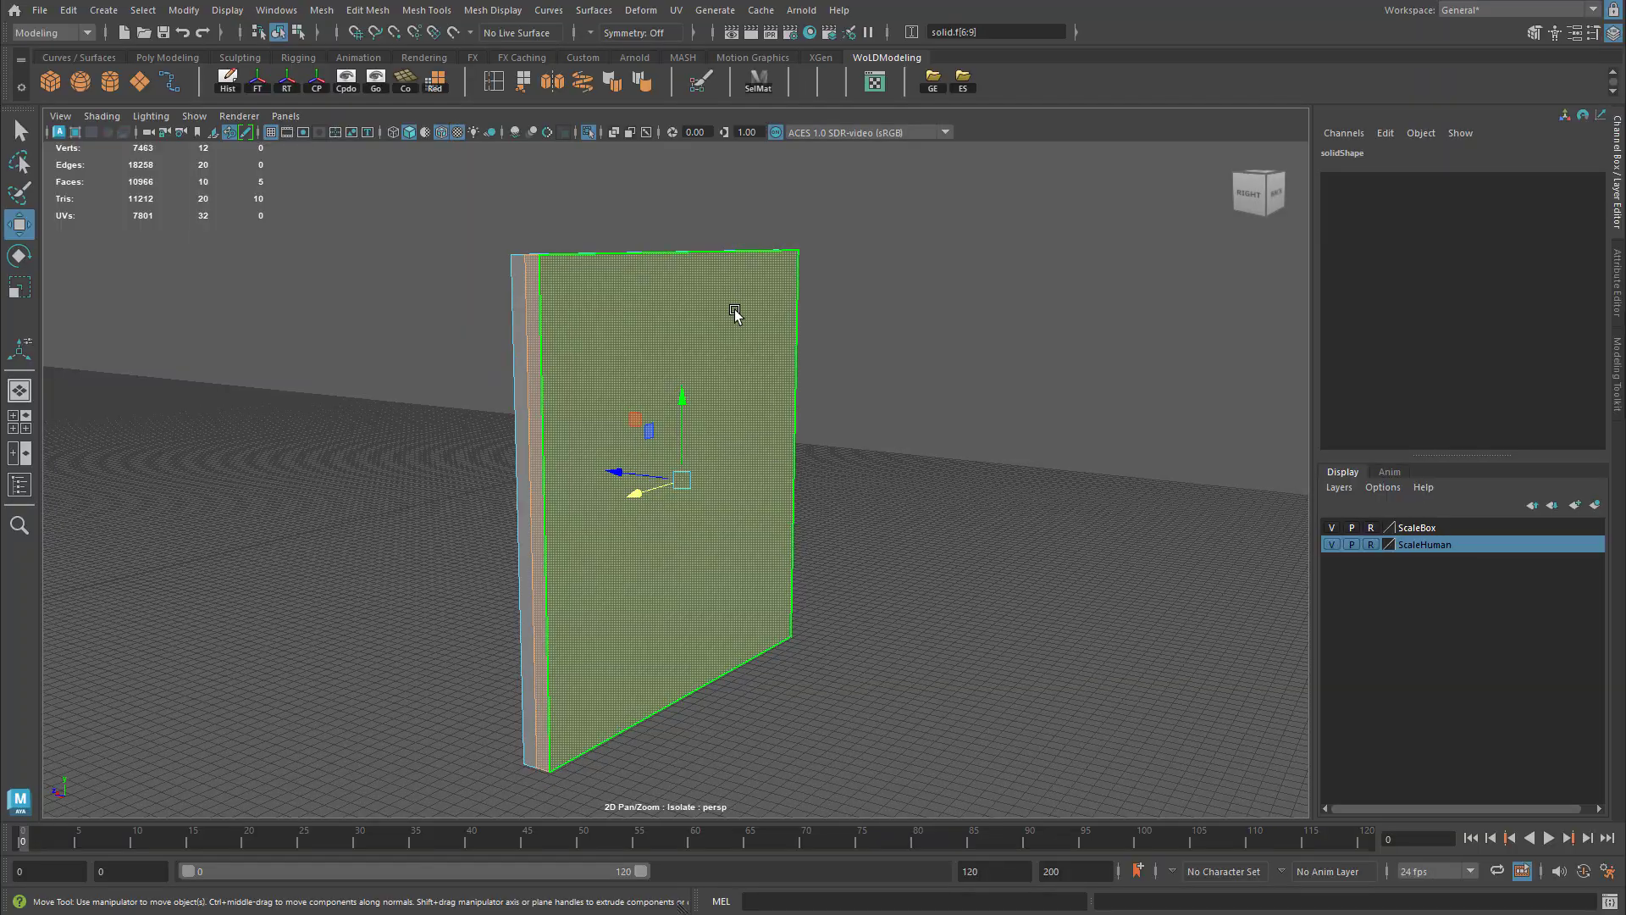
pyautogui.keyDown('alt'); pyautogui.moveTo(715, 501); pyautogui.dragTo(795, 501); pyautogui.keyUp('alt')
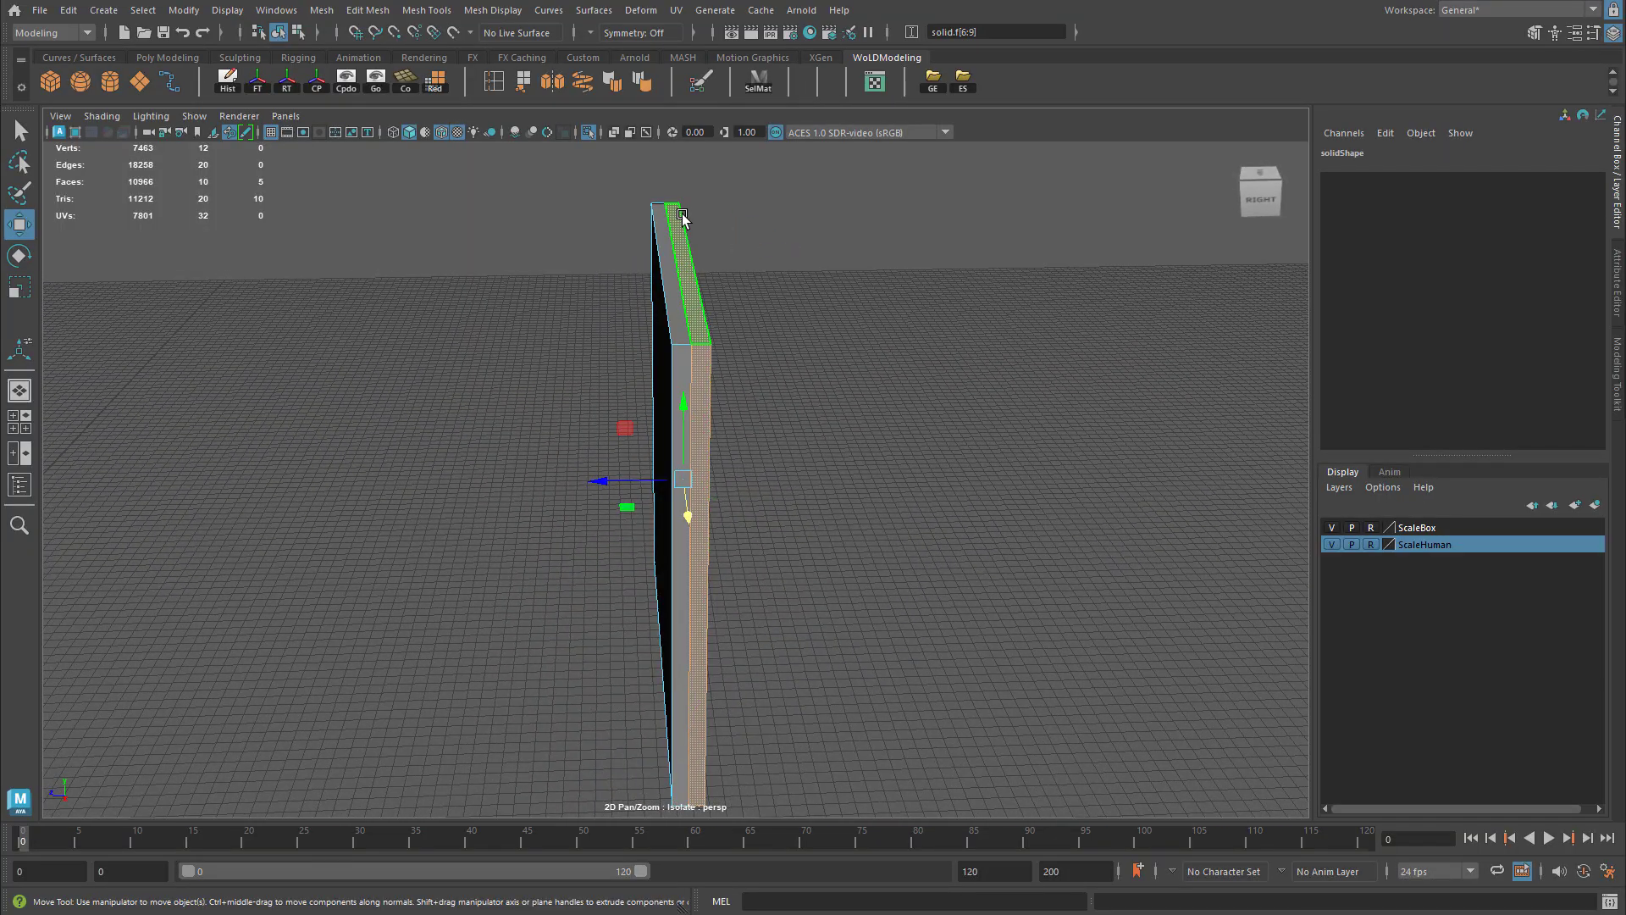